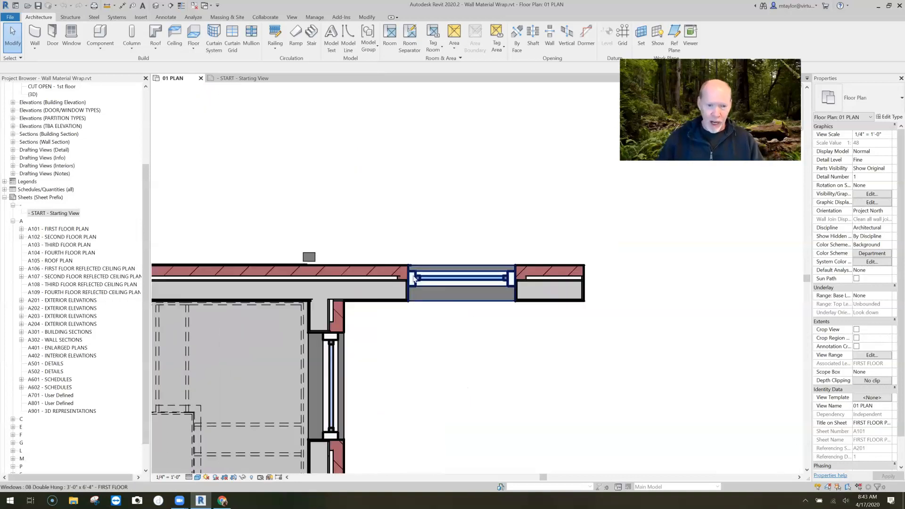
Step: Delete the double hung window near the free end of the horizontal brick wall in the 01 PLAN view
{"action": "scroll", "coordinate": [460, 327], "scroll_direction": "up", "scroll_amount": 2}
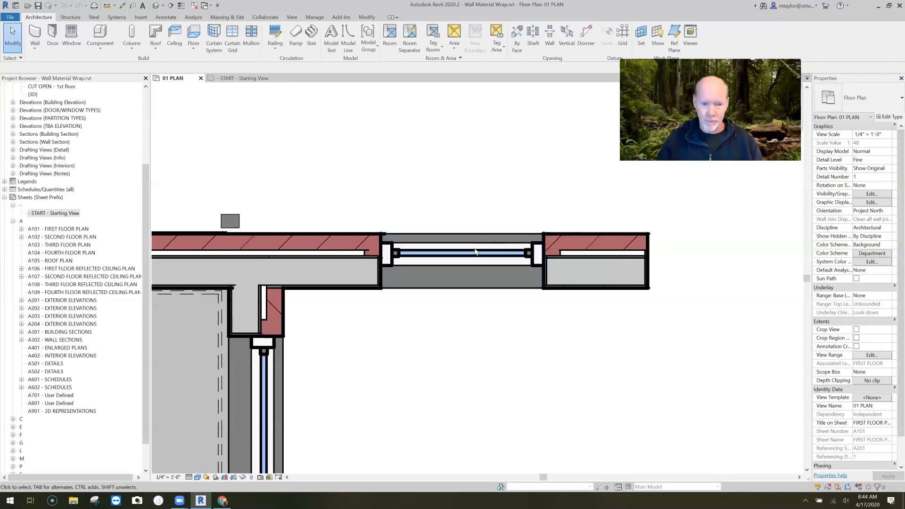
{"action": "left_click", "coordinate": [430, 302]}
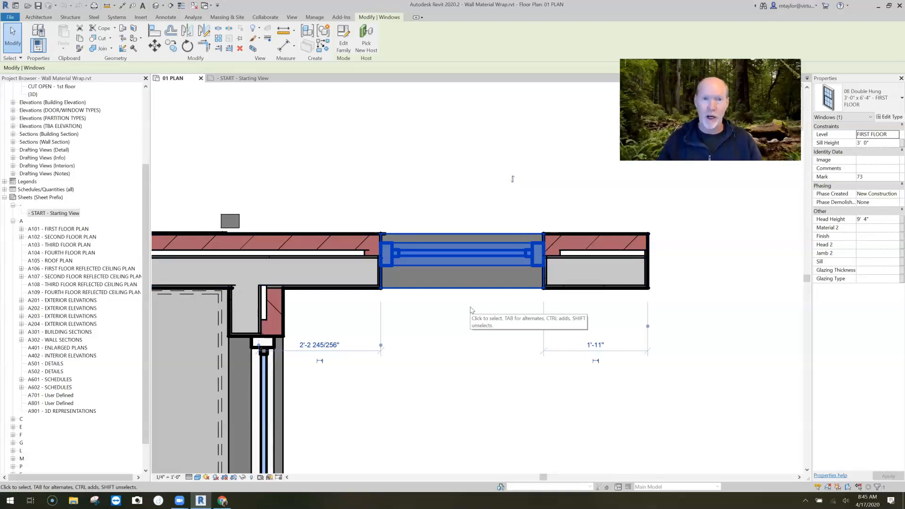
{"action": "left_click", "coordinate": [472, 310]}
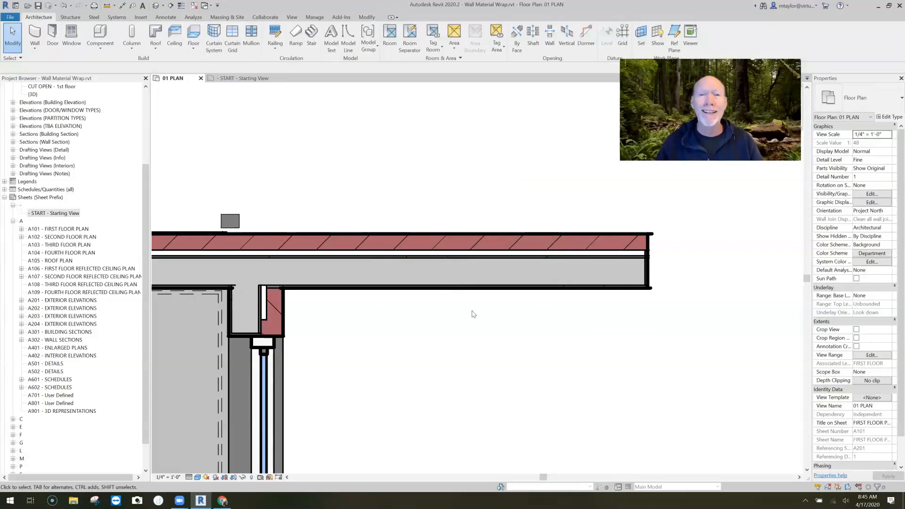
{"action": "middle_click_drag", "start_coordinate": [485, 319], "coordinate": [457, 317]}
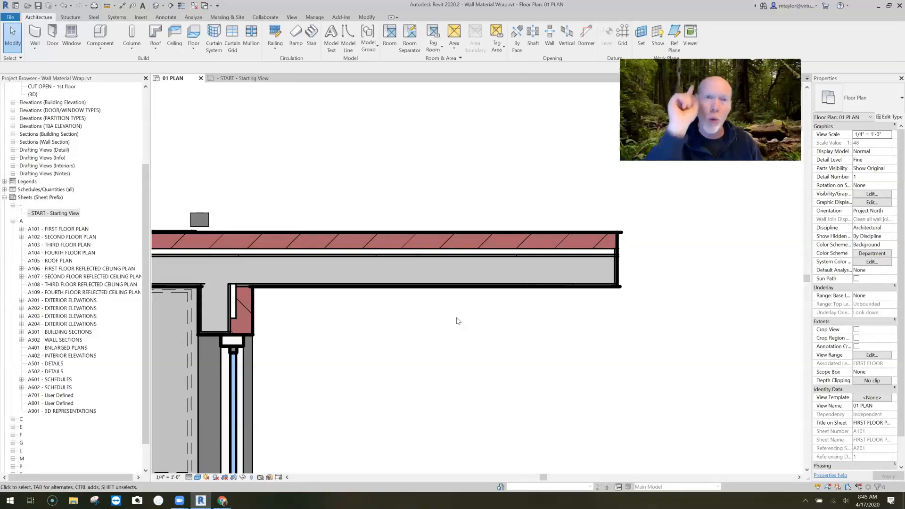
Step: Create a new family from the Window.rft template
{"action": "left_click", "coordinate": [11, 17]}
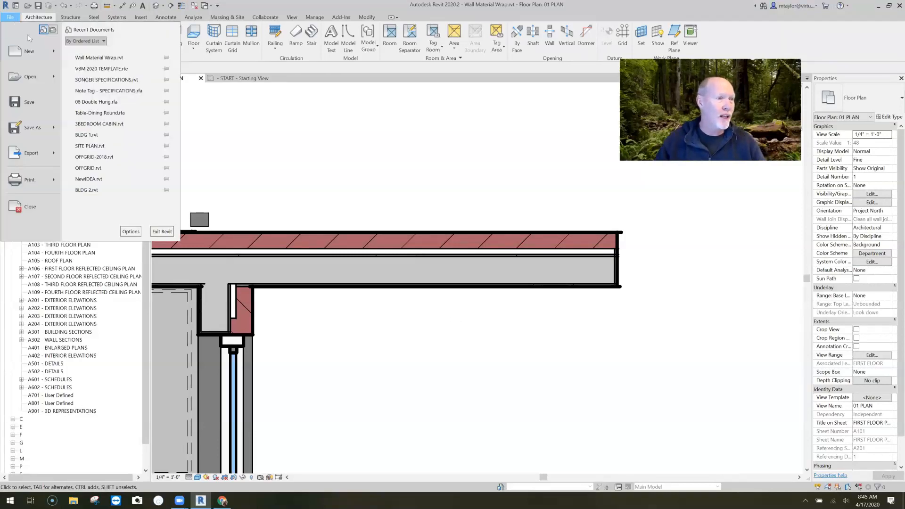
{"action": "mouse_move", "coordinate": [30, 55]}
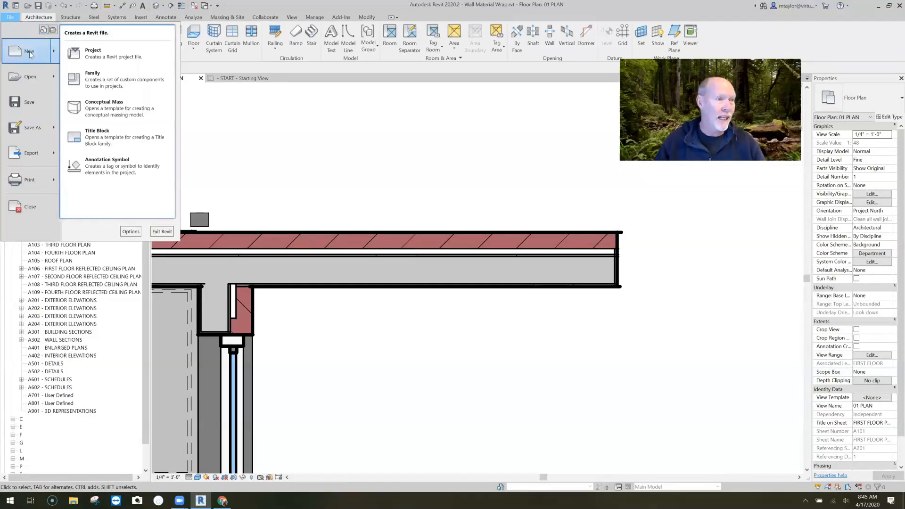
{"action": "left_click", "coordinate": [118, 78]}
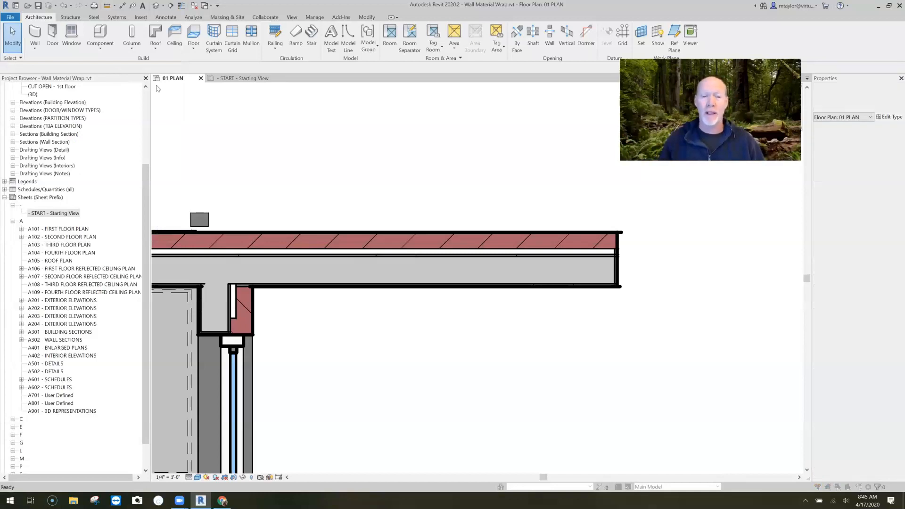
{"action": "scroll", "coordinate": [448, 221], "scroll_direction": "down", "scroll_amount": 3}
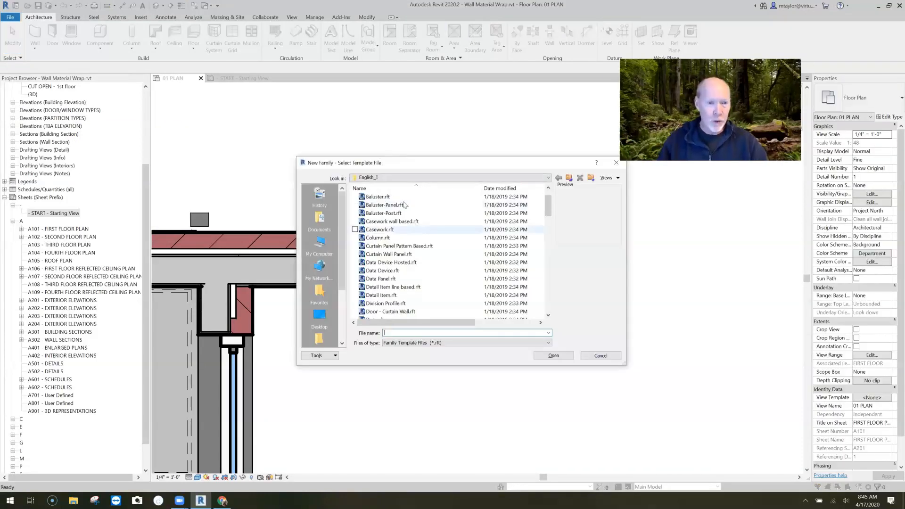
{"action": "scroll", "coordinate": [394, 237], "scroll_direction": "down", "scroll_amount": 15}
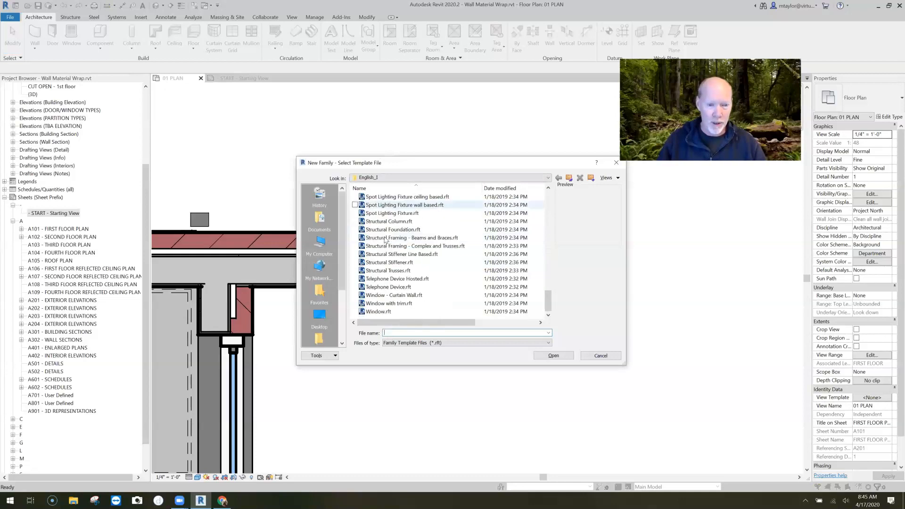
{"action": "left_click", "coordinate": [379, 312]}
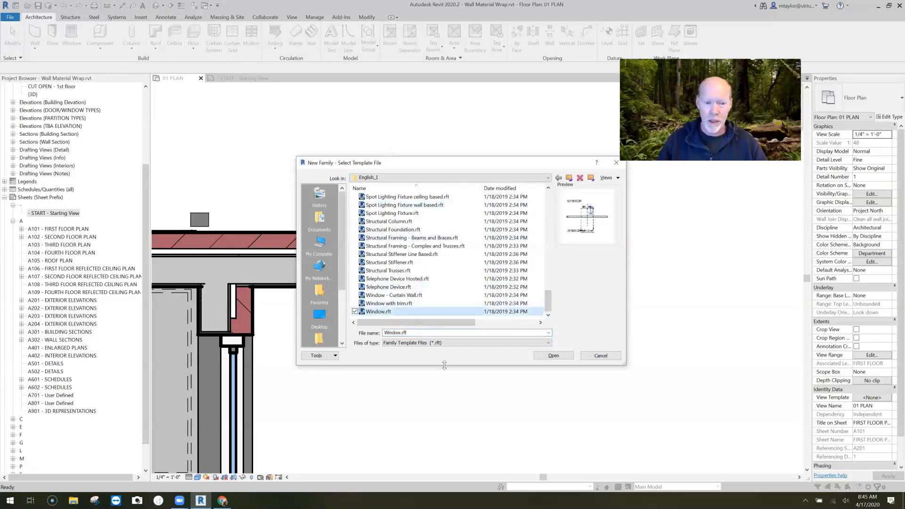
{"action": "left_click", "coordinate": [553, 355]}
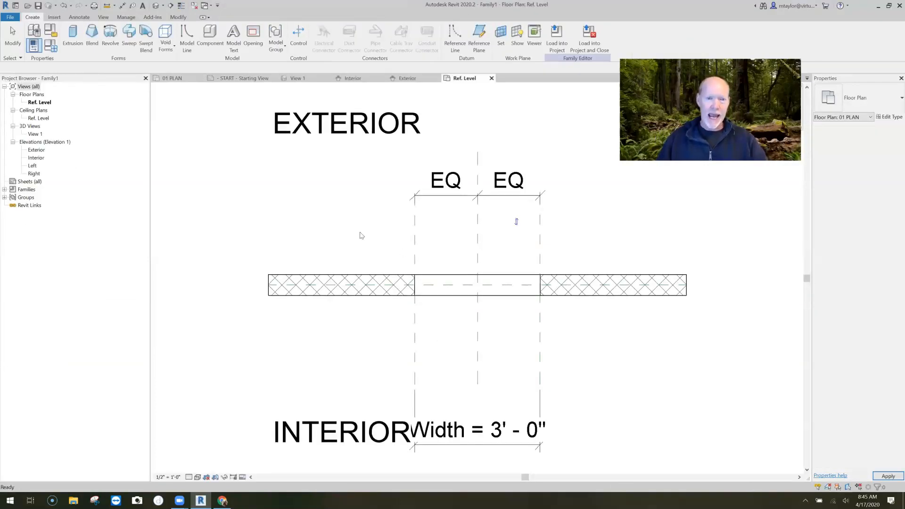
Step: Examine the template's wall opening in the 3D view and its reference planes in the Exterior elevation
{"action": "middle_click_drag", "start_coordinate": [357, 236], "coordinate": [334, 245]}
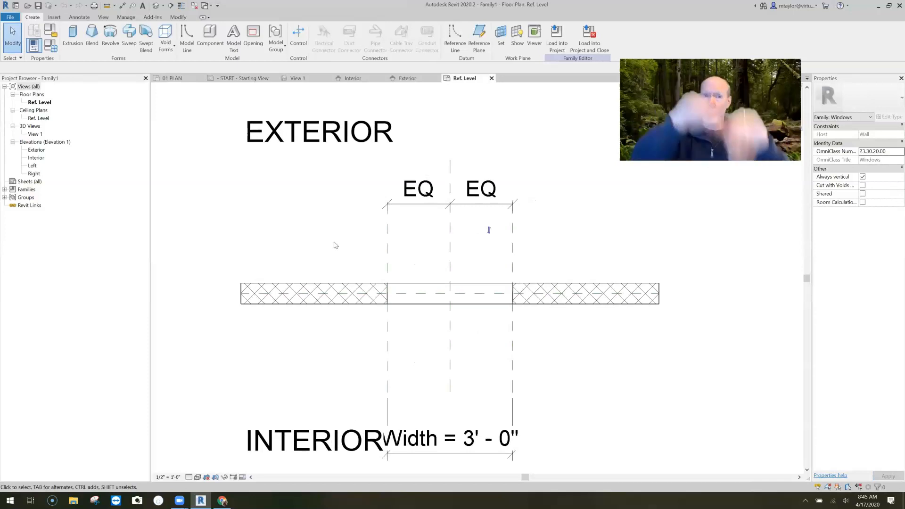
{"action": "left_click", "coordinate": [156, 5]}
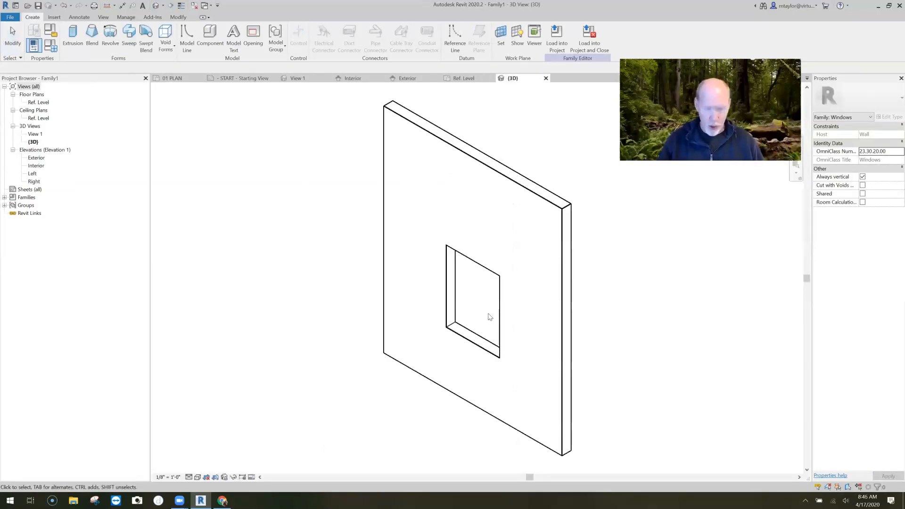
{"action": "middle_click_drag", "start_coordinate": [342, 326], "coordinate": [487, 345], "text": "shift"}
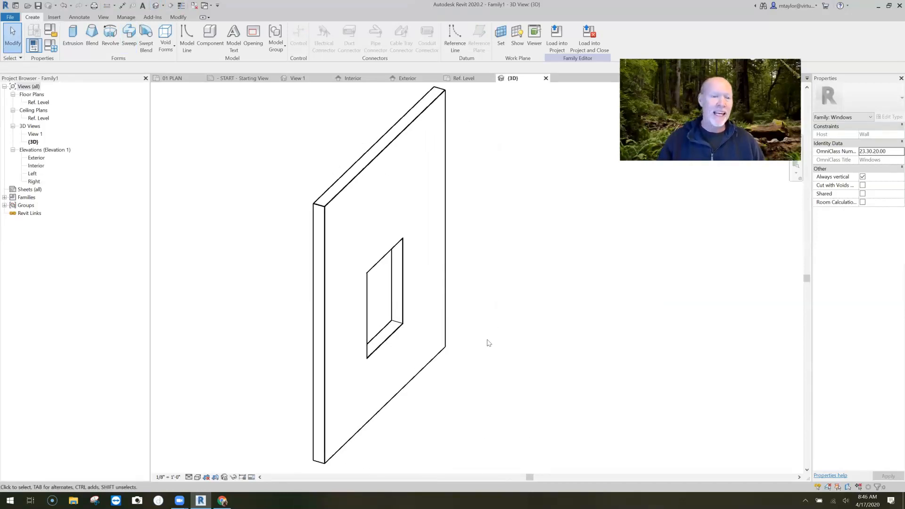
{"action": "scroll", "coordinate": [488, 343], "scroll_direction": "up", "scroll_amount": 2}
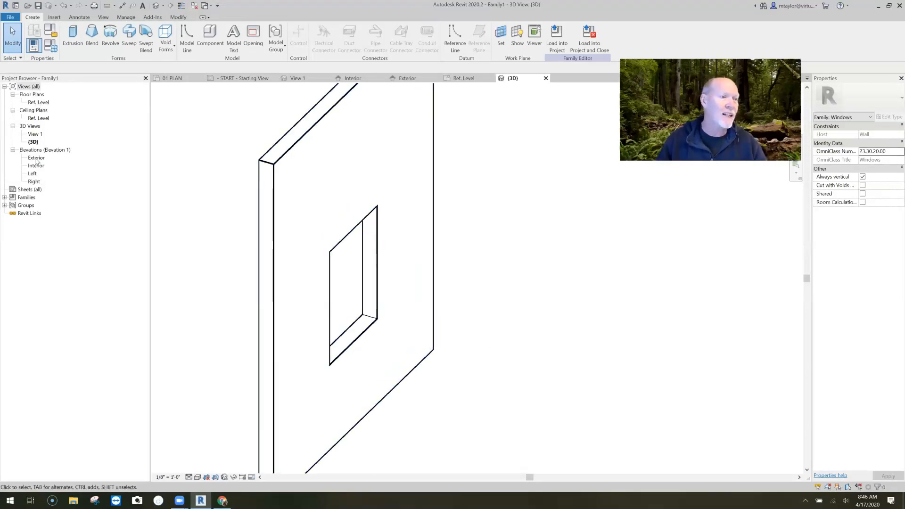
{"action": "double_click", "coordinate": [37, 158]}
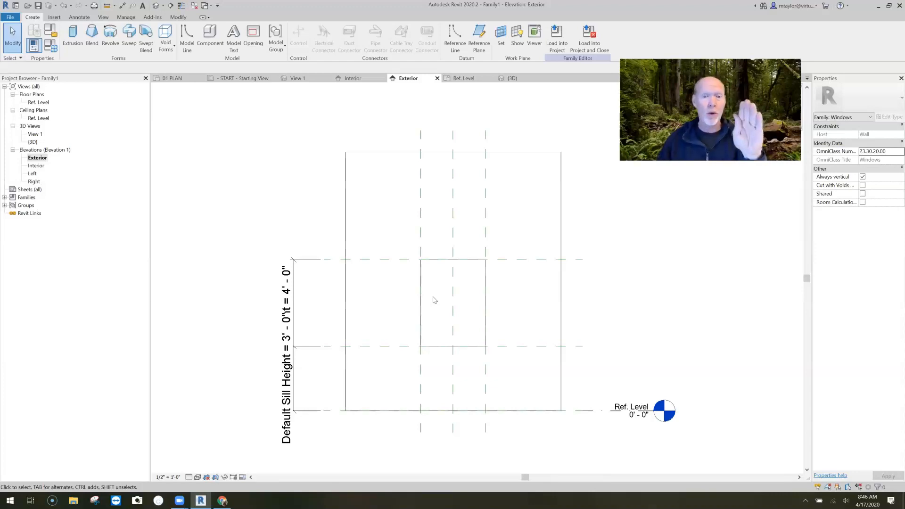
{"action": "middle_click_drag", "start_coordinate": [438, 279], "coordinate": [444, 260]}
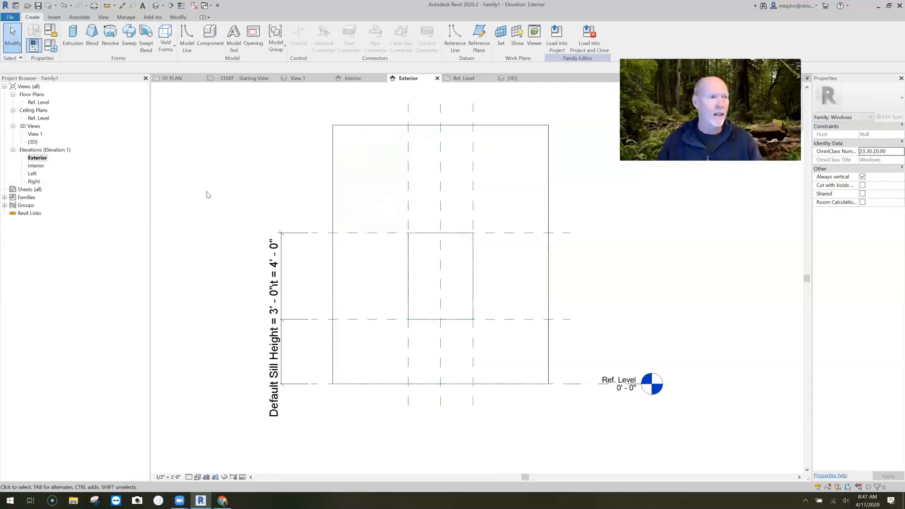
Step: In the Ref. Level floor plan, move the EXTERIOR and INTERIOR text notes away from the dimensions
{"action": "double_click", "coordinate": [38, 102]}
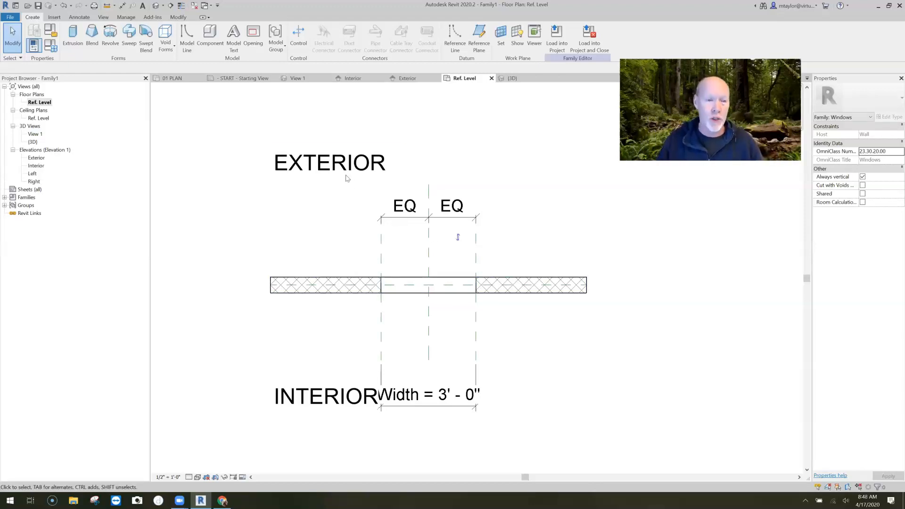
{"action": "left_click", "coordinate": [273, 170]}
{"action": "left_click_drag", "start_coordinate": [269, 146], "coordinate": [189, 181]}
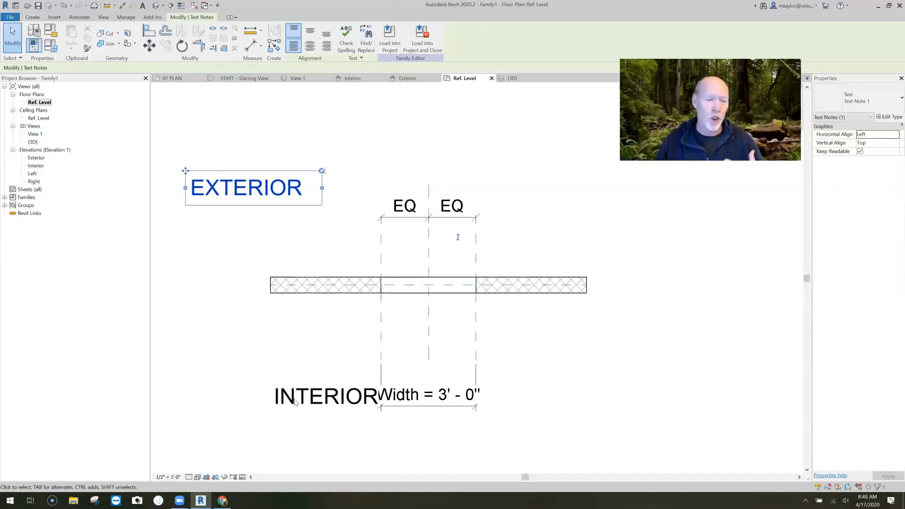
{"action": "left_click", "coordinate": [282, 390]}
{"action": "left_click_drag", "start_coordinate": [268, 380], "coordinate": [216, 361]}
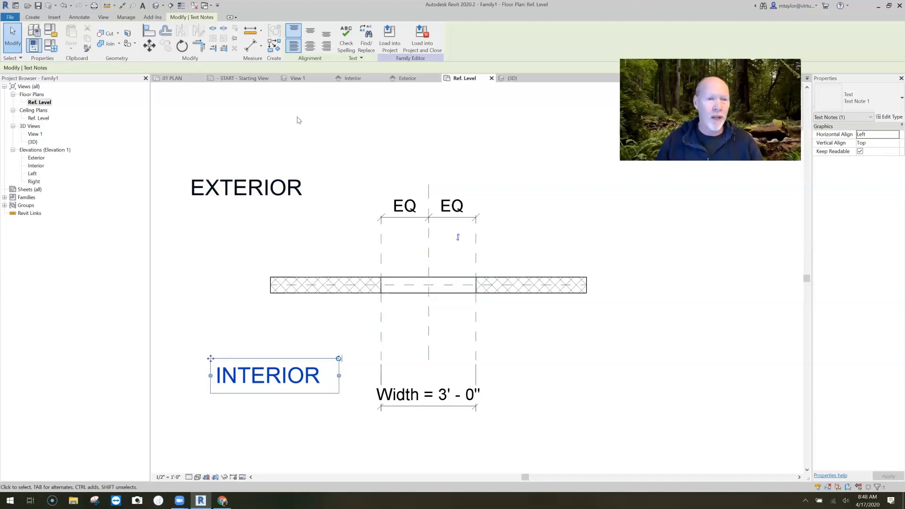
Step: Draw a horizontal reference plane on the exterior side, about 3' 7" from the wall's center plane
{"action": "left_click", "coordinate": [32, 17]}
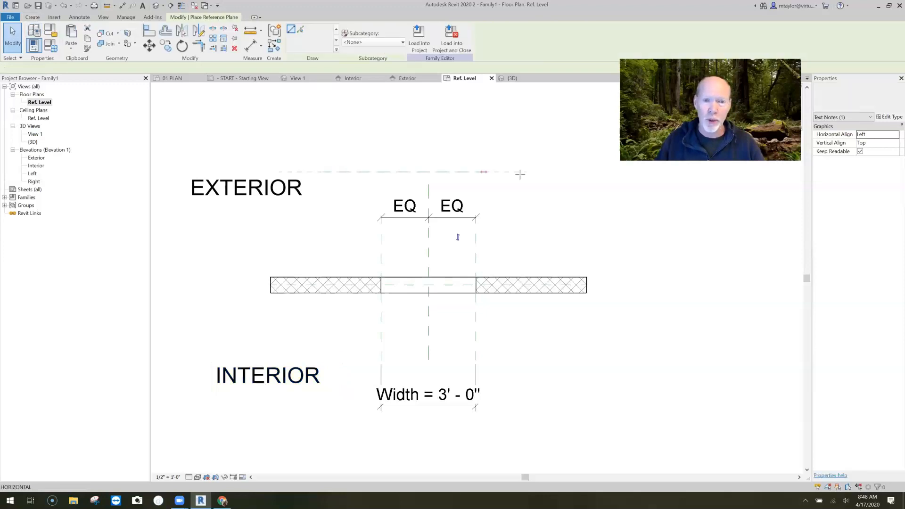
{"action": "left_click", "coordinate": [556, 172]}
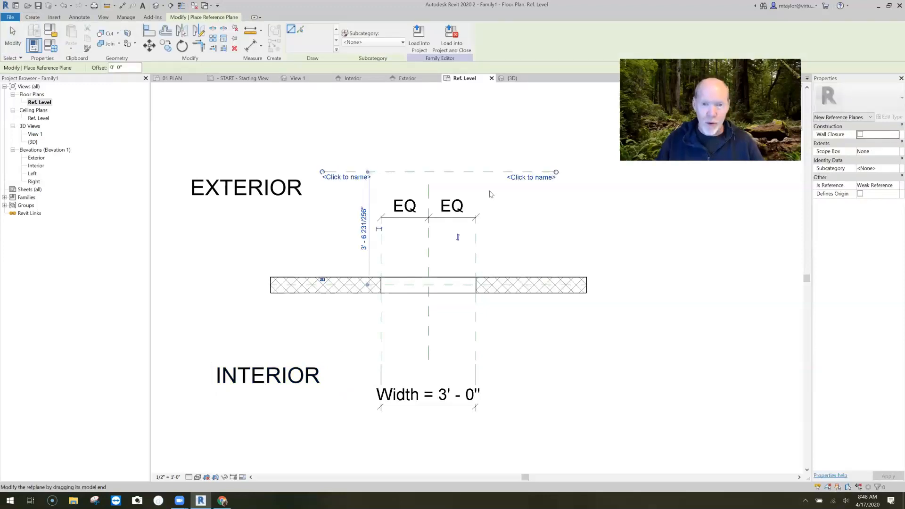
{"action": "key", "text": "Escape"}
{"action": "key", "text": "Escape"}
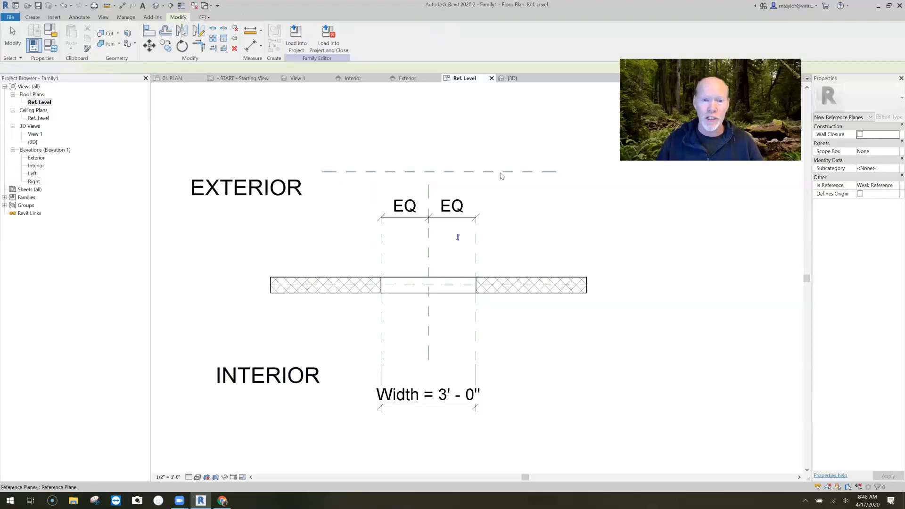
Step: Name the new exterior reference plane "face of window" and move it to 3' 8" from the wall's center plane
{"action": "left_click", "coordinate": [516, 173]}
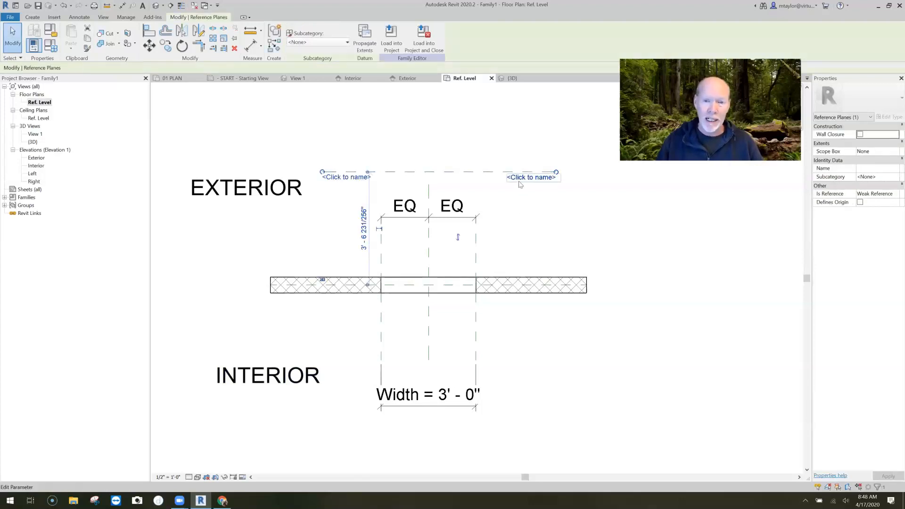
{"action": "left_click", "coordinate": [519, 179]}
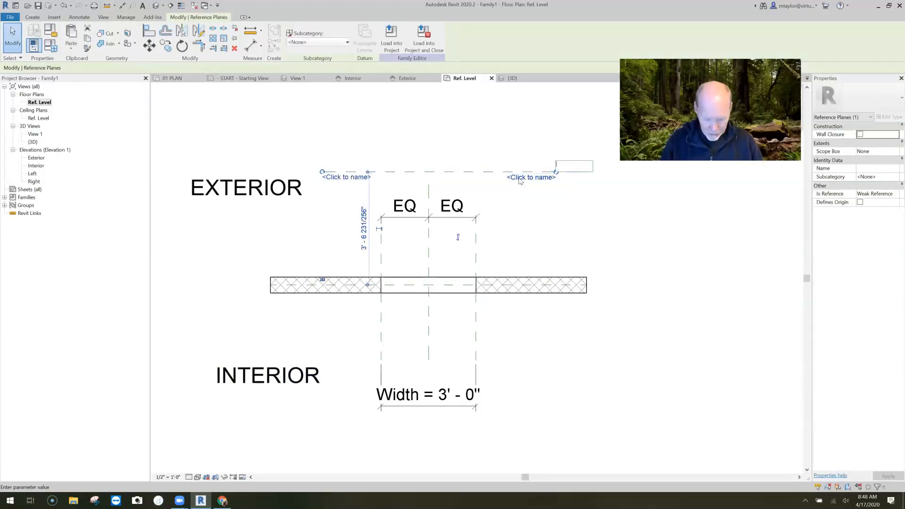
{"action": "type", "text": "f"}
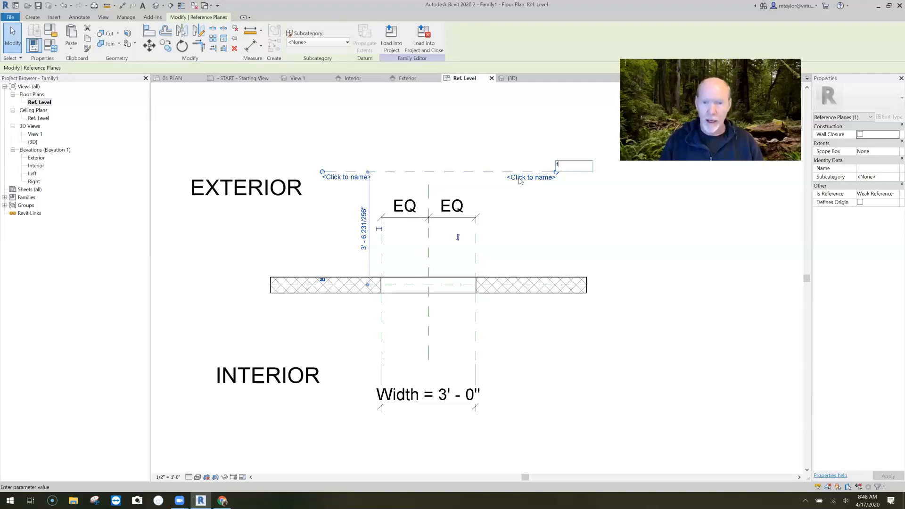
{"action": "type", "text": "ace"}
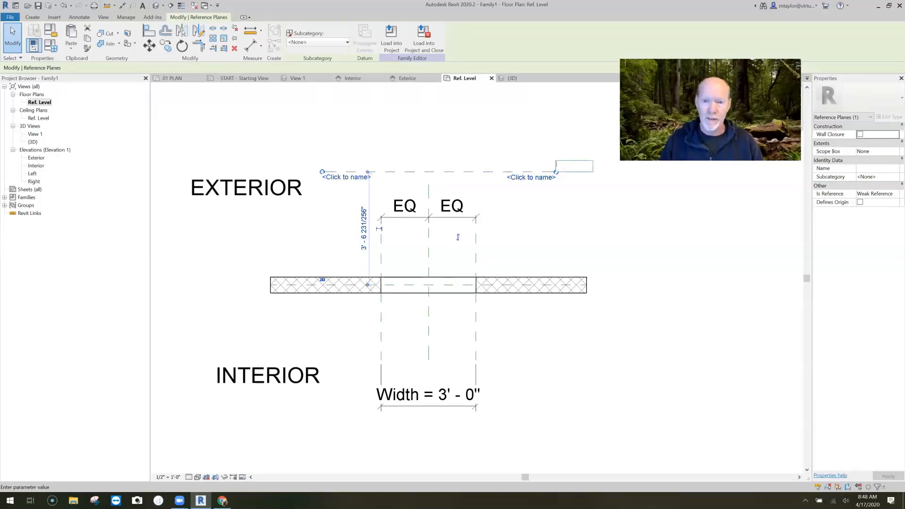
{"action": "type", "text": " of window"}
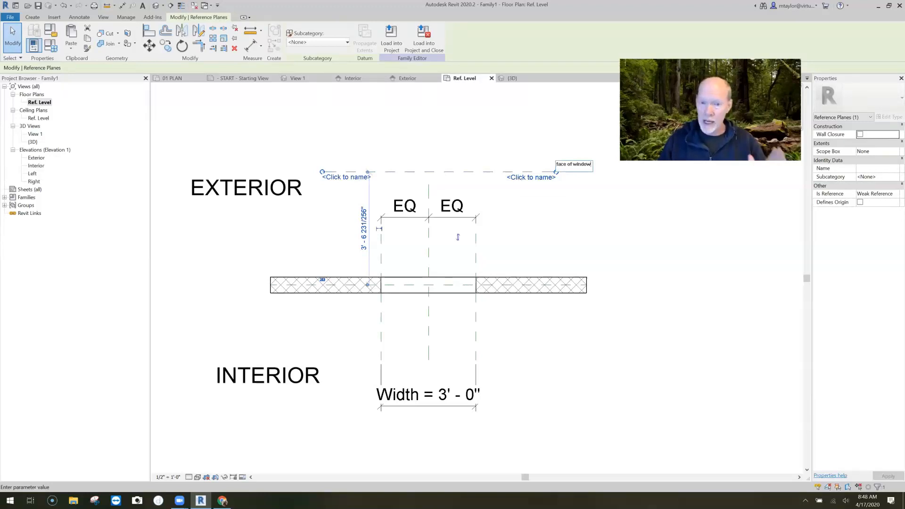
{"action": "key", "text": "Return"}
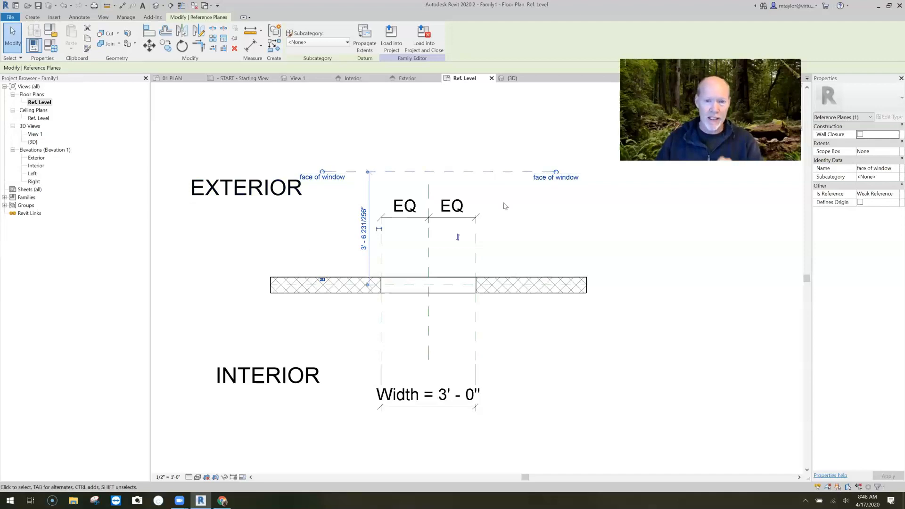
{"action": "mouse_move", "coordinate": [498, 172]}
{"action": "left_mouse_down"}
{"action": "mouse_move", "coordinate": [498, 148]}
{"action": "mouse_move", "coordinate": [500, 180]}
{"action": "mouse_move", "coordinate": [498, 168]}
{"action": "left_mouse_up"}
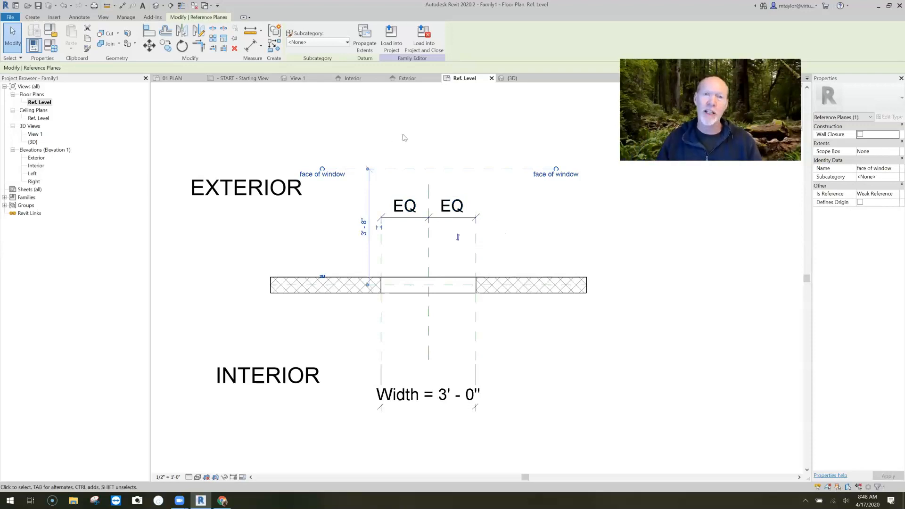
Step: In the Exterior elevation, set the work plane to the reference plane named "face of window"
{"action": "double_click", "coordinate": [36, 158]}
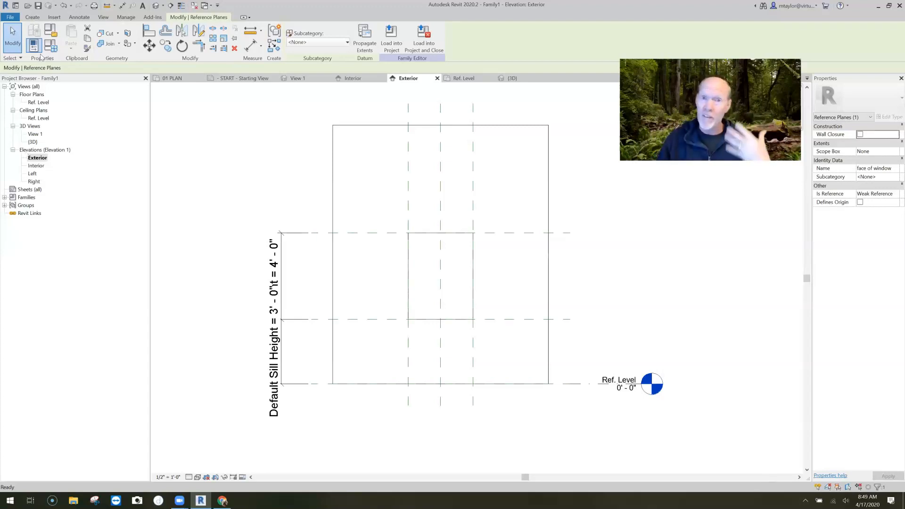
{"action": "left_click", "coordinate": [32, 17]}
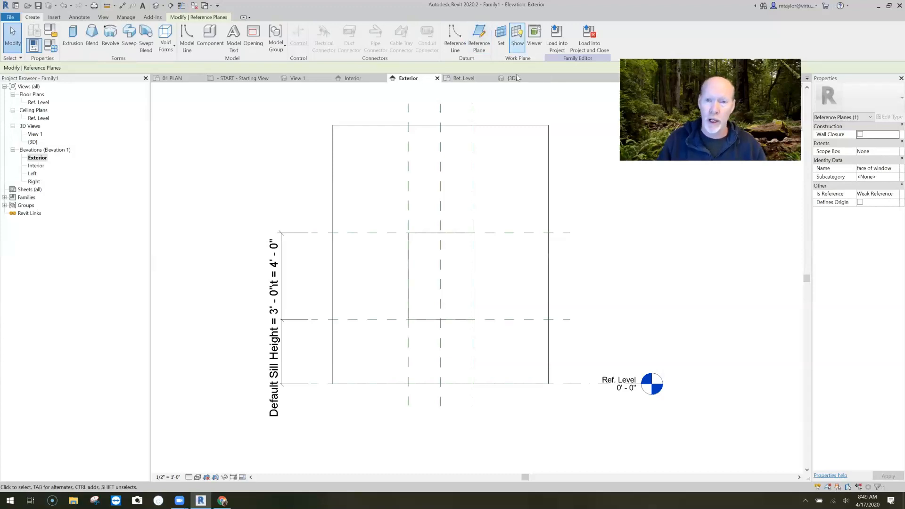
{"action": "left_click", "coordinate": [500, 34]}
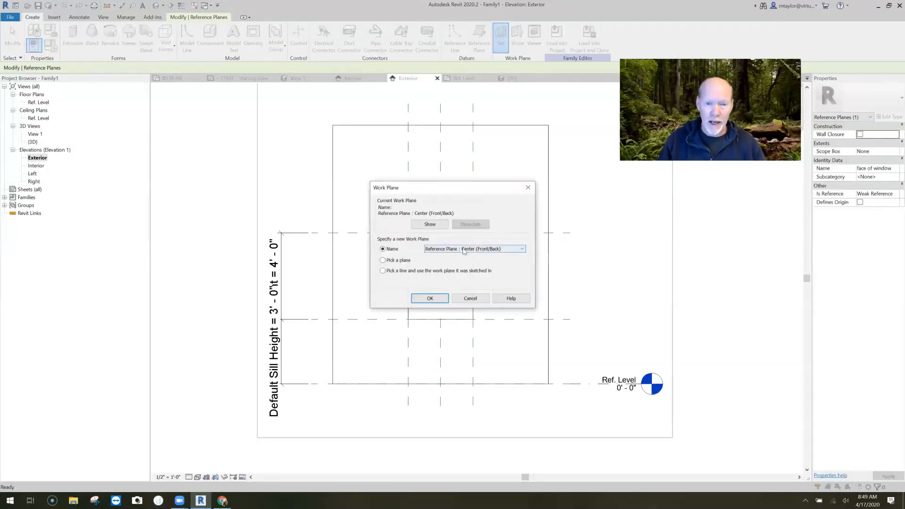
{"action": "left_click", "coordinate": [463, 249]}
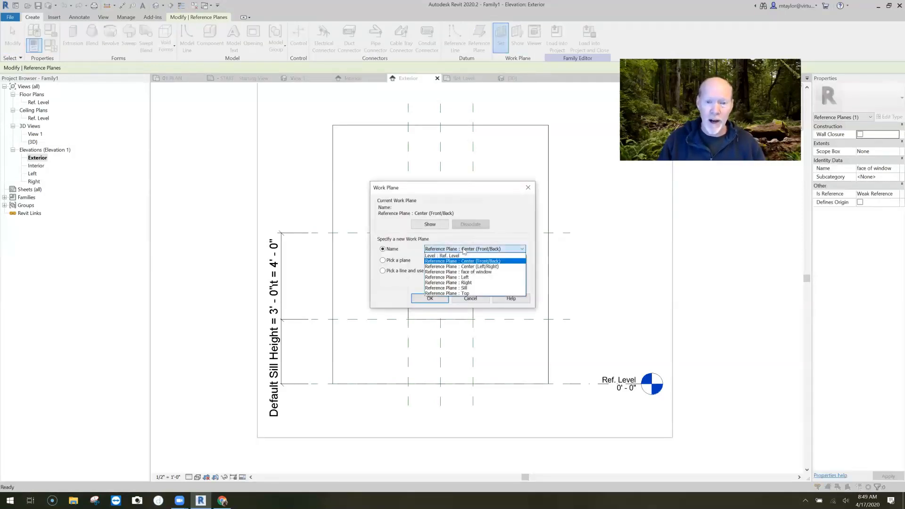
{"action": "left_click", "coordinate": [477, 272]}
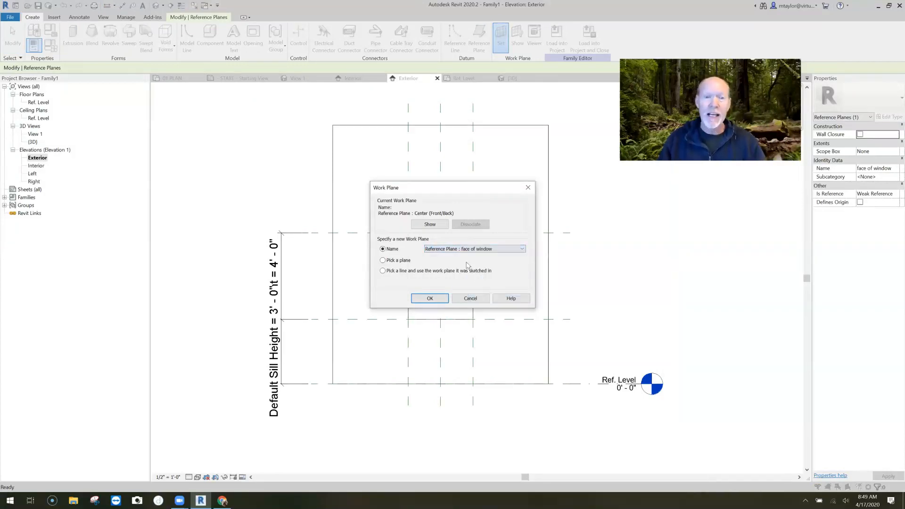
{"action": "left_click", "coordinate": [429, 298]}
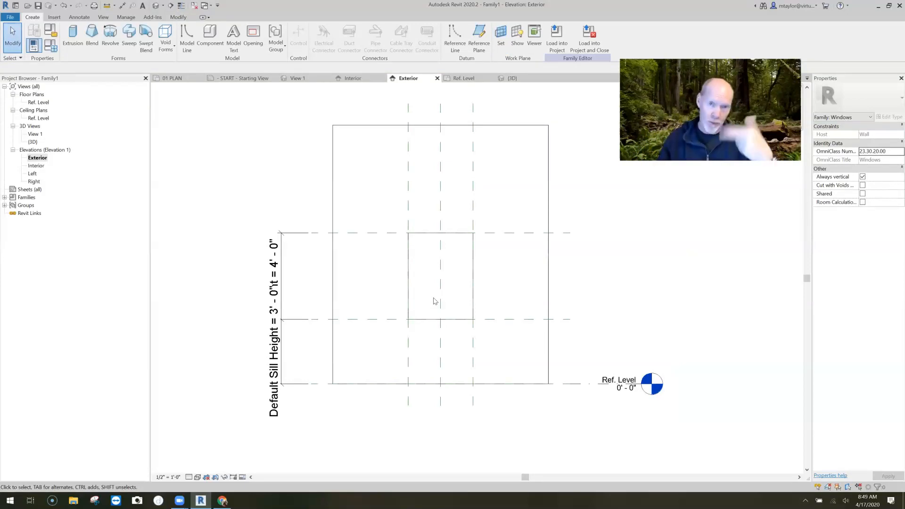
Step: Start an extrusion and sketch a 3' 0" by 4' 0" rectangle matching the wall opening
{"action": "left_click", "coordinate": [72, 36]}
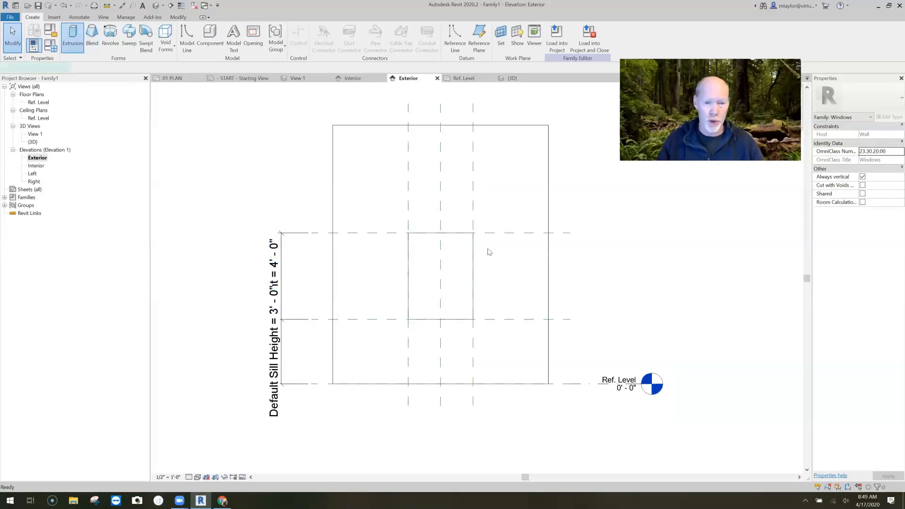
{"action": "left_click", "coordinate": [409, 234]}
{"action": "left_click", "coordinate": [473, 319]}
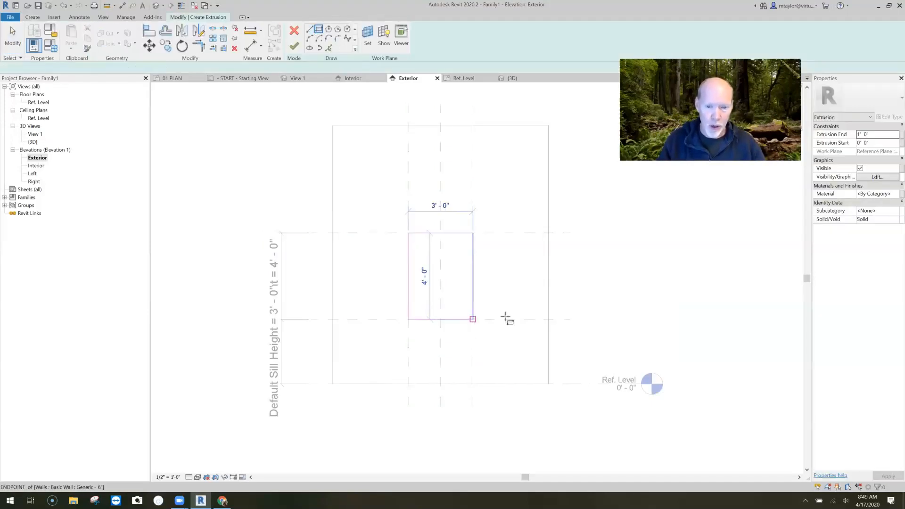
{"action": "left_click", "coordinate": [505, 317]}
{"action": "key", "text": "Escape"}
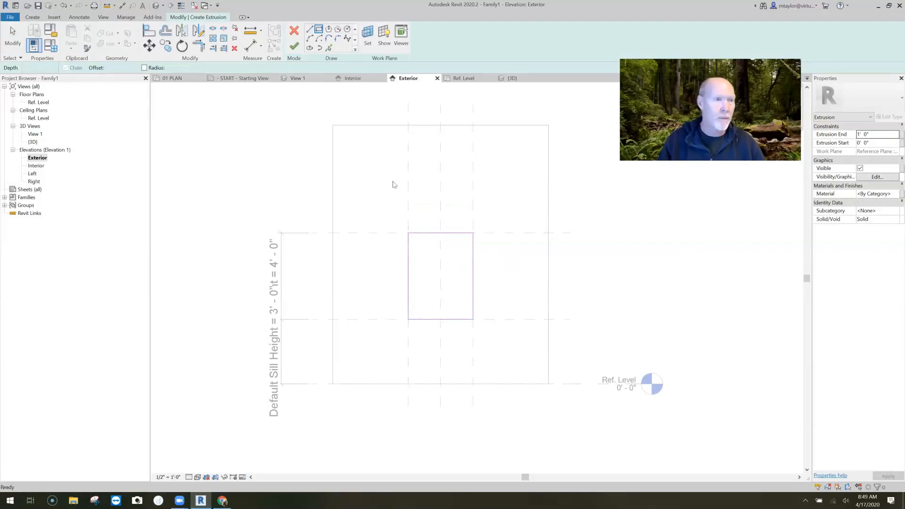
Step: Offset copies of all four sides of the rectangle 2" inward to outline the window frame
{"action": "left_click", "coordinate": [165, 30]}
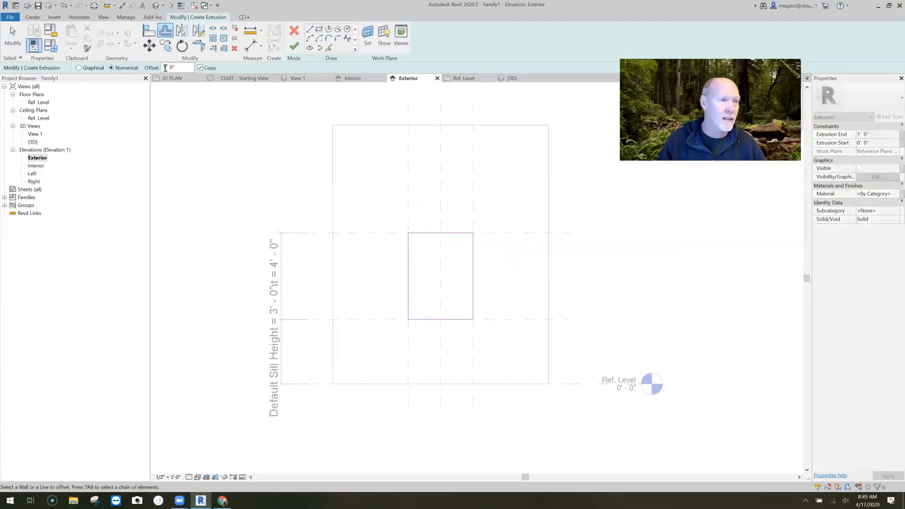
{"action": "type", "text": "2\""}
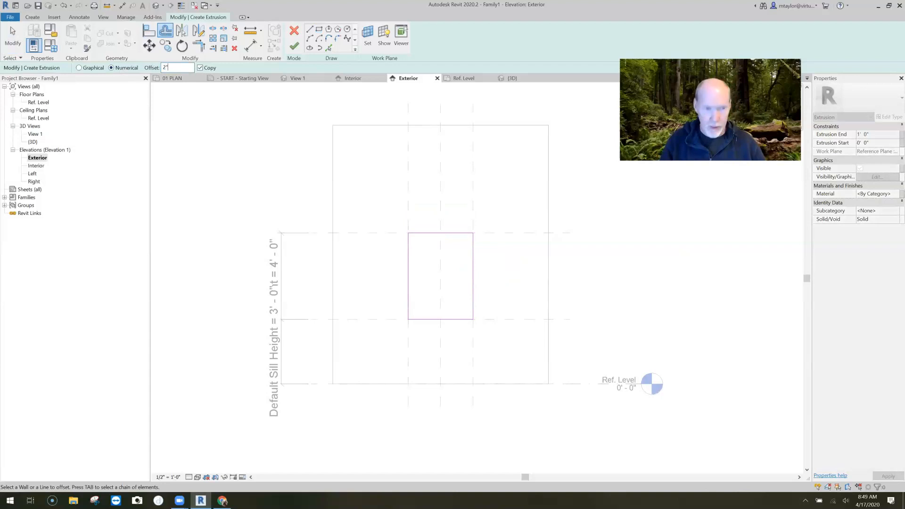
{"action": "left_click", "coordinate": [423, 237]}
{"action": "left_click", "coordinate": [410, 257]}
{"action": "left_click", "coordinate": [440, 319]}
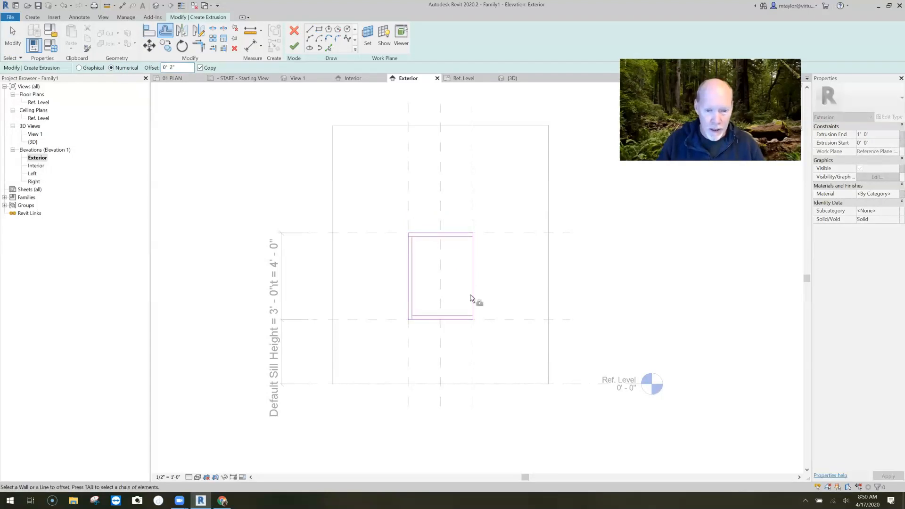
{"action": "left_click", "coordinate": [473, 298]}
Step: Trim the inner offset lines against each other into a closed rectangle, undoing the wrong trim at the lower edge
{"action": "key", "text": "t"}
{"action": "key", "text": "r"}
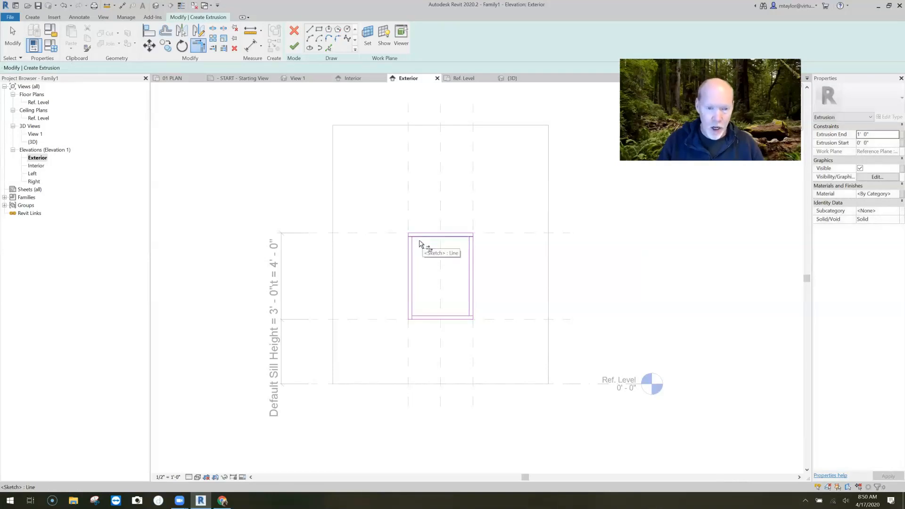
{"action": "left_click", "coordinate": [412, 249]}
{"action": "left_click", "coordinate": [468, 238]}
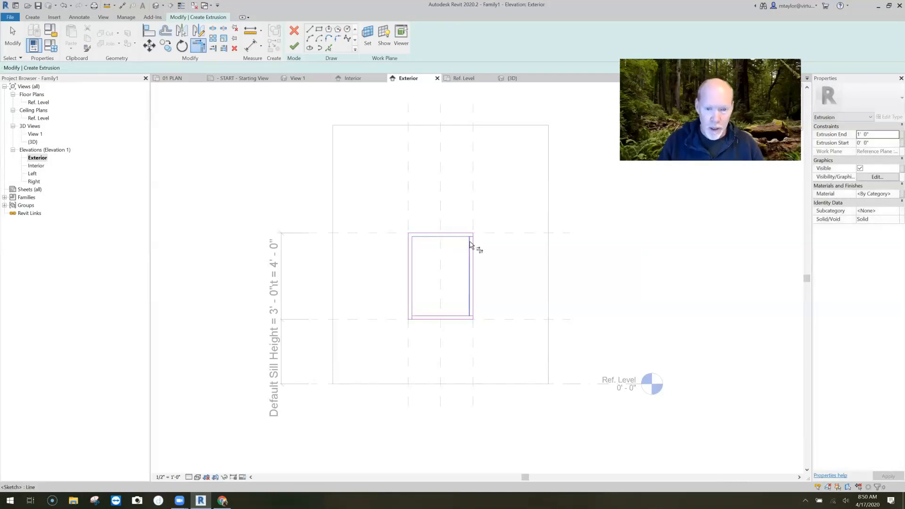
{"action": "left_click", "coordinate": [469, 302]}
{"action": "left_click", "coordinate": [427, 315]}
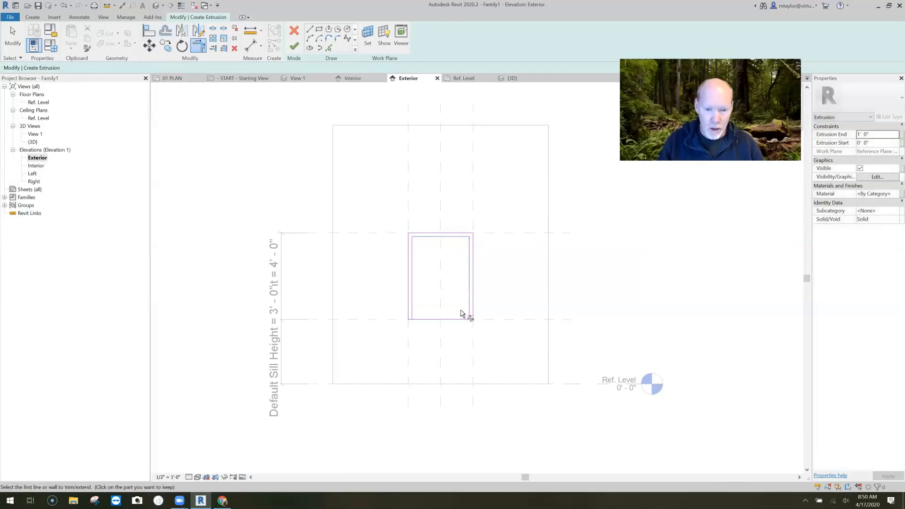
{"action": "key", "text": "ctrl+z"}
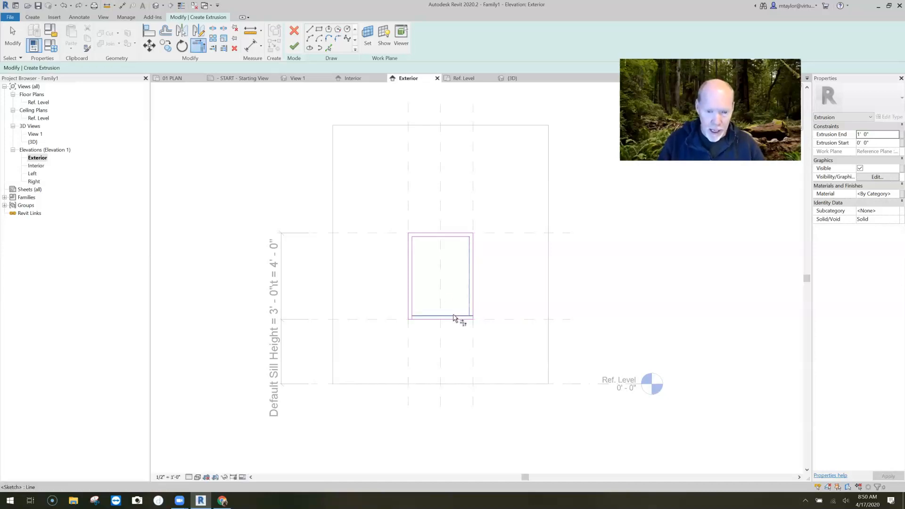
{"action": "left_click", "coordinate": [413, 293]}
{"action": "left_click", "coordinate": [421, 315]}
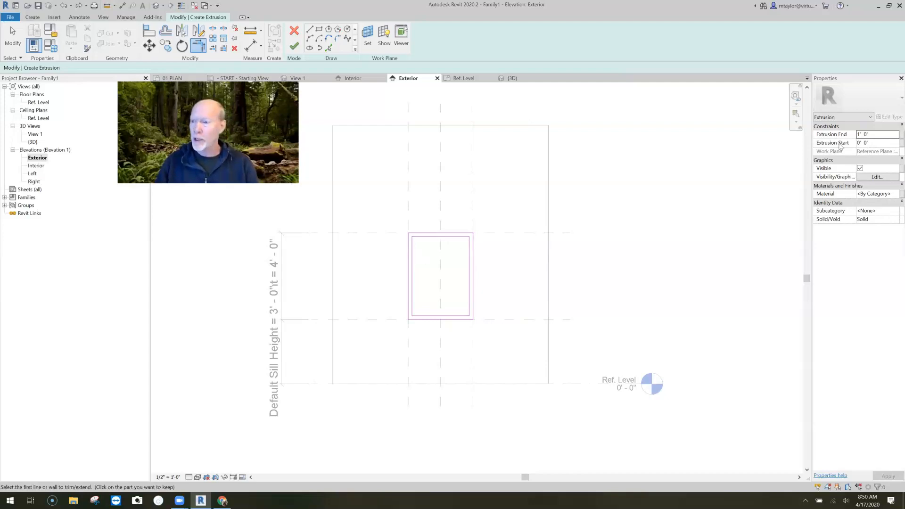
Step: Set the frame's Extrusion End to -4" and finish the extrusion
{"action": "left_click", "coordinate": [869, 135]}
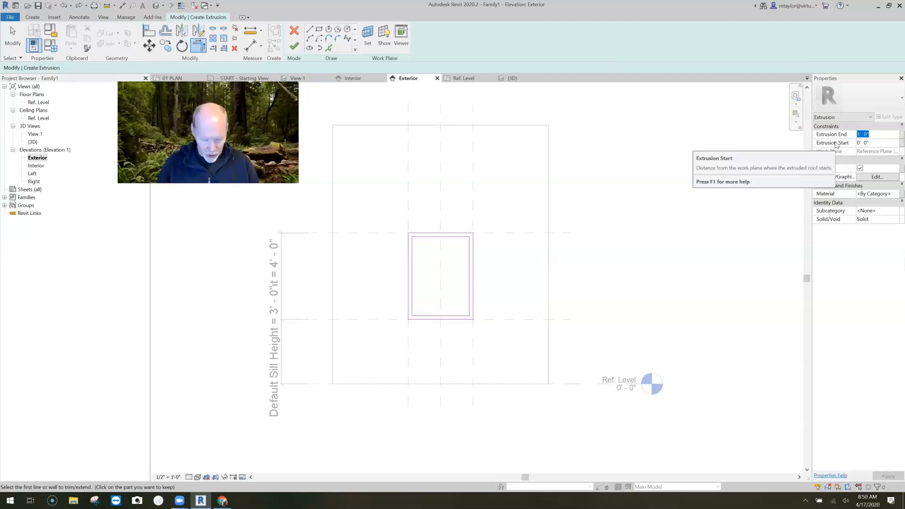
{"action": "type", "text": "-4\""}
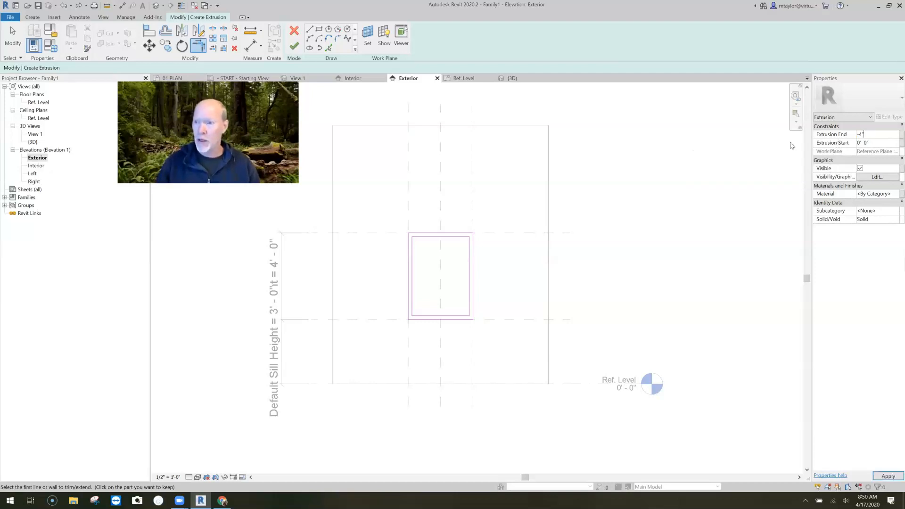
{"action": "key", "text": "Return"}
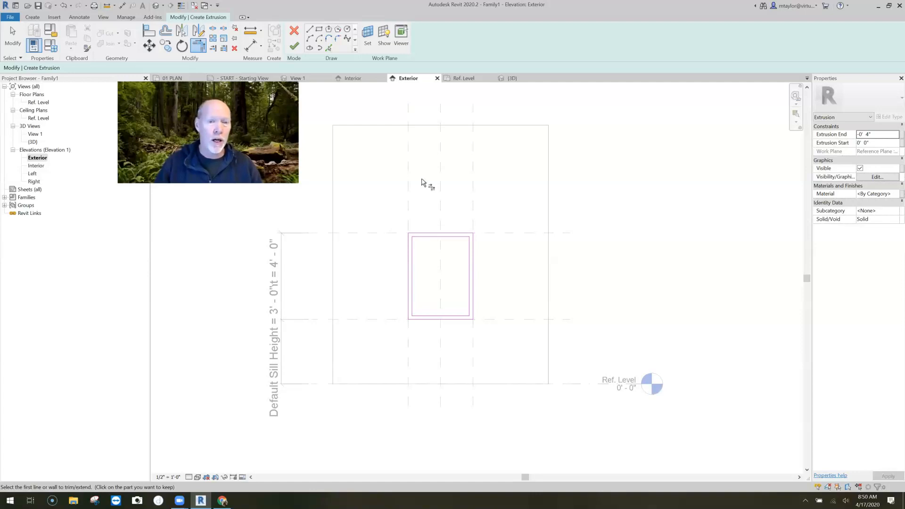
{"action": "left_click", "coordinate": [295, 47]}
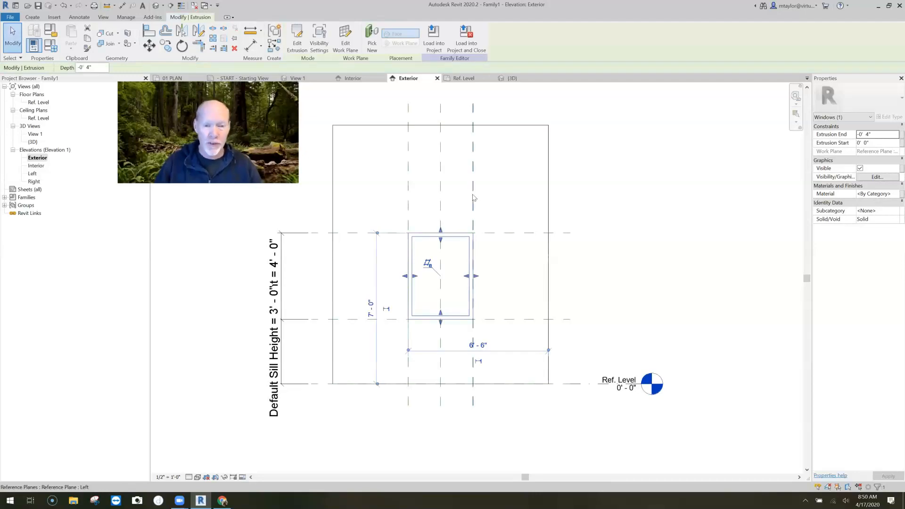
Step: Start a second extrusion in the Exterior elevation and pick a plane on the frame extrusion as its work plane
{"action": "key", "text": "ctrl+Tab"}
{"action": "middle_click_drag", "start_coordinate": [528, 296], "coordinate": [610, 245]}
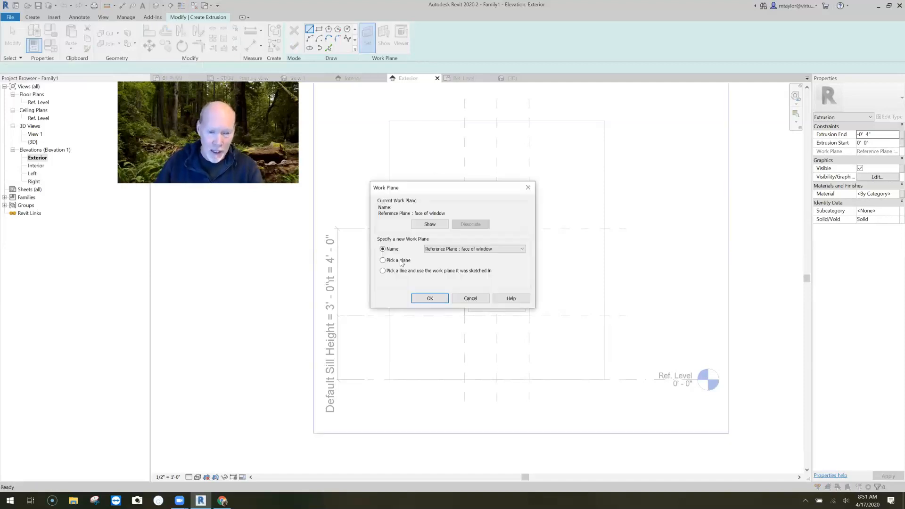
{"action": "left_click", "coordinate": [427, 297]}
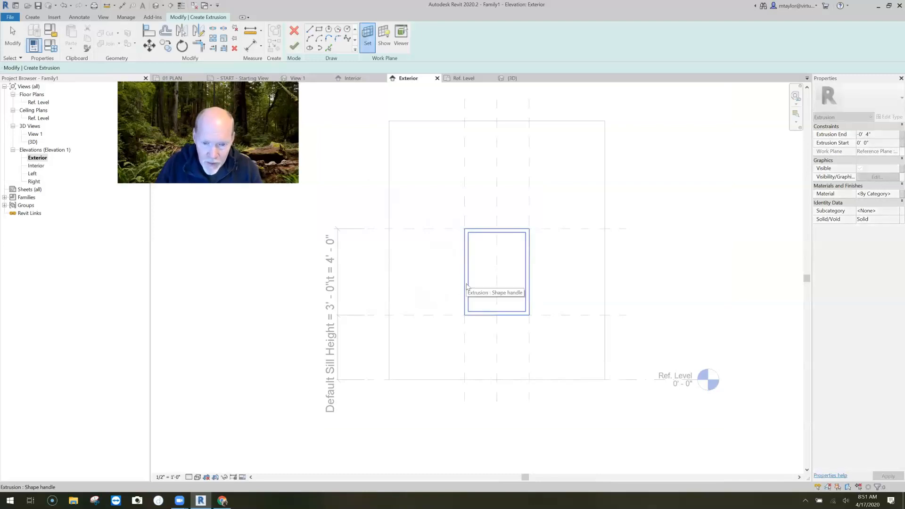
{"action": "left_click", "coordinate": [466, 286]}
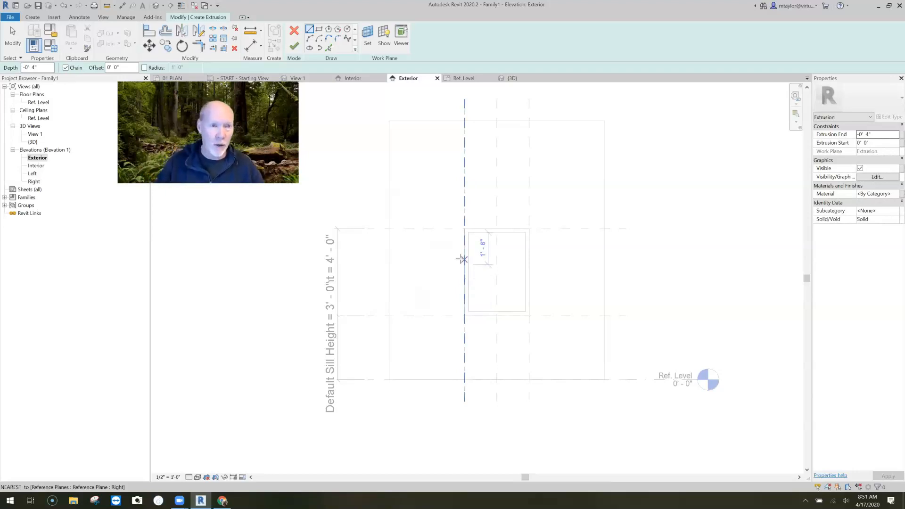
Step: Sketch a 2' 8" by 3' 8" rectangle along the frame's inner edges for the glass pane
{"action": "left_click", "coordinate": [319, 29]}
{"action": "left_click", "coordinate": [468, 232]}
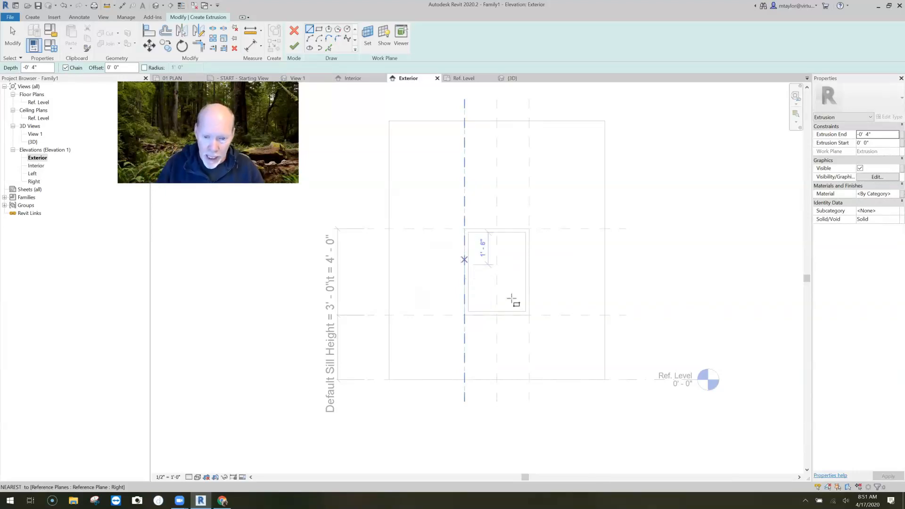
{"action": "left_click", "coordinate": [525, 311]}
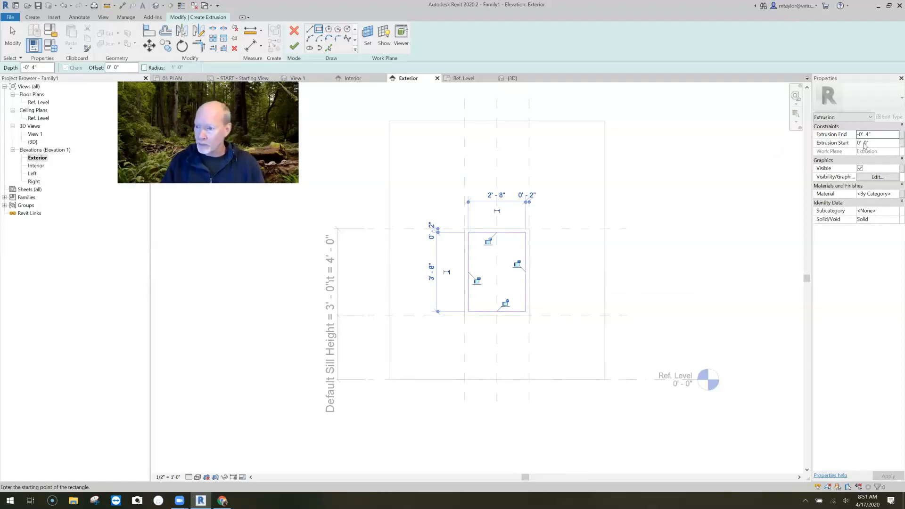
Step: Set the glass pane's Extrusion Start to -1" and Extrusion End to -2"
{"action": "left_click_drag", "start_coordinate": [866, 145], "coordinate": [848, 145]}
{"action": "type", "text": "-1"}
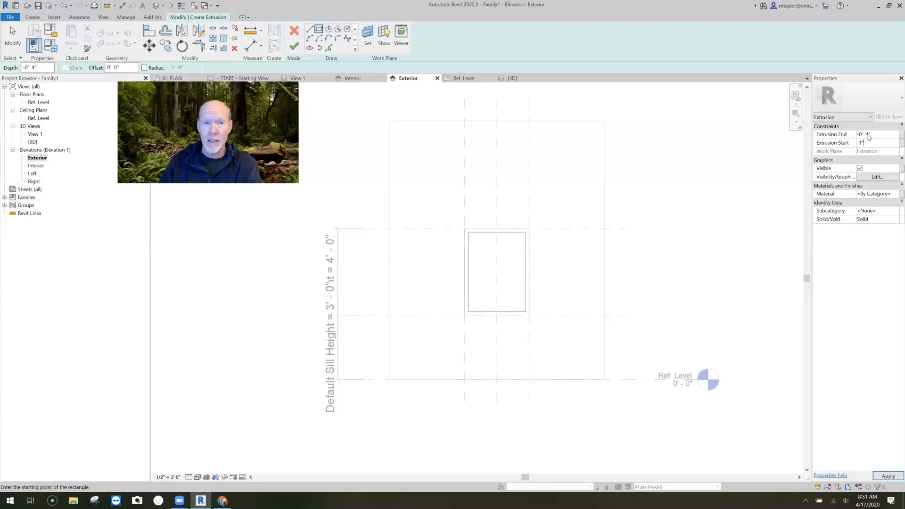
{"action": "left_click", "coordinate": [867, 134]}
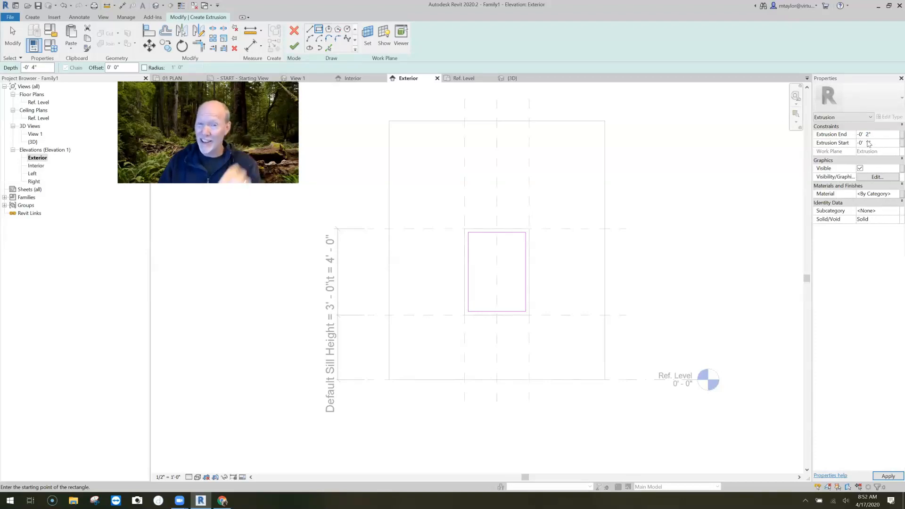
Step: Assign the pane to the Glass subcategory and finish the extrusion
{"action": "left_click", "coordinate": [878, 211]}
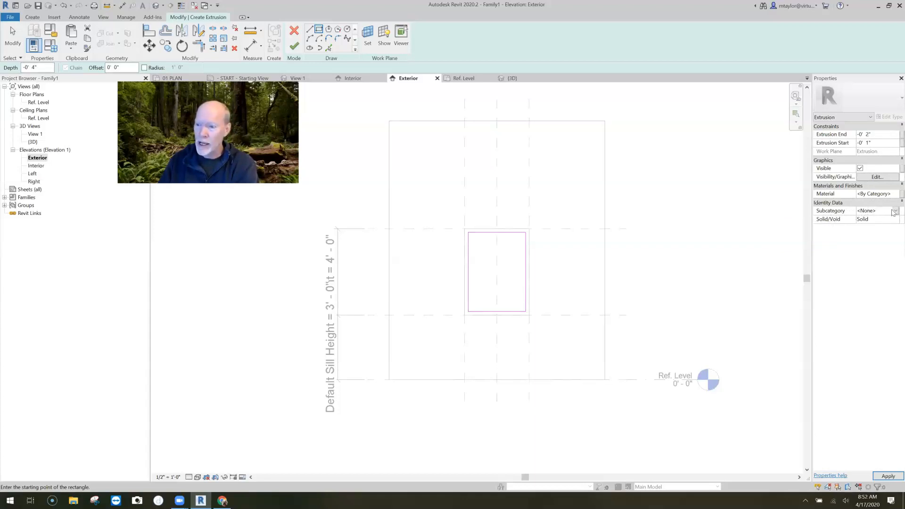
{"action": "left_click", "coordinate": [894, 211]}
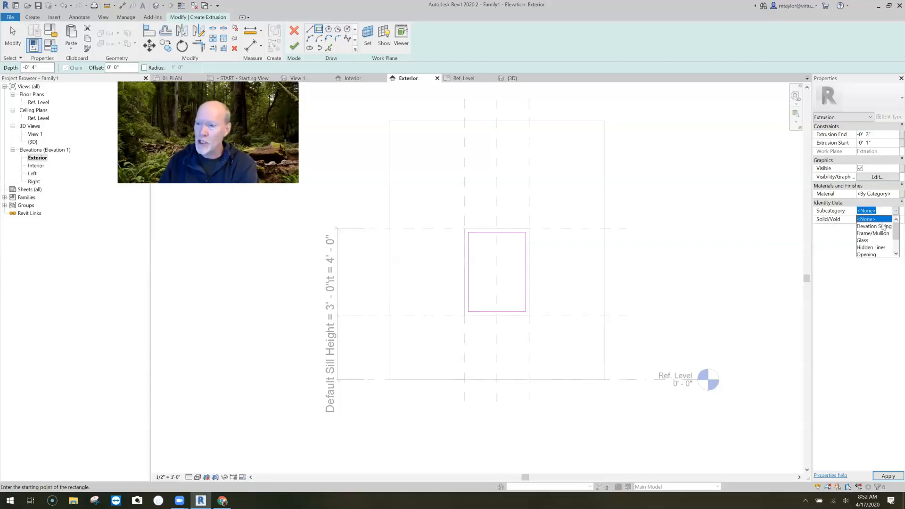
{"action": "left_click", "coordinate": [862, 240]}
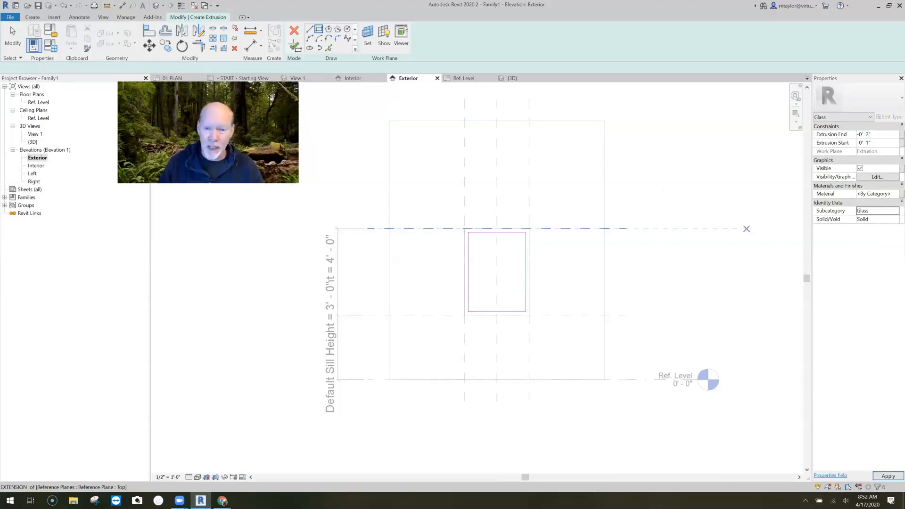
{"action": "left_click", "coordinate": [295, 45]}
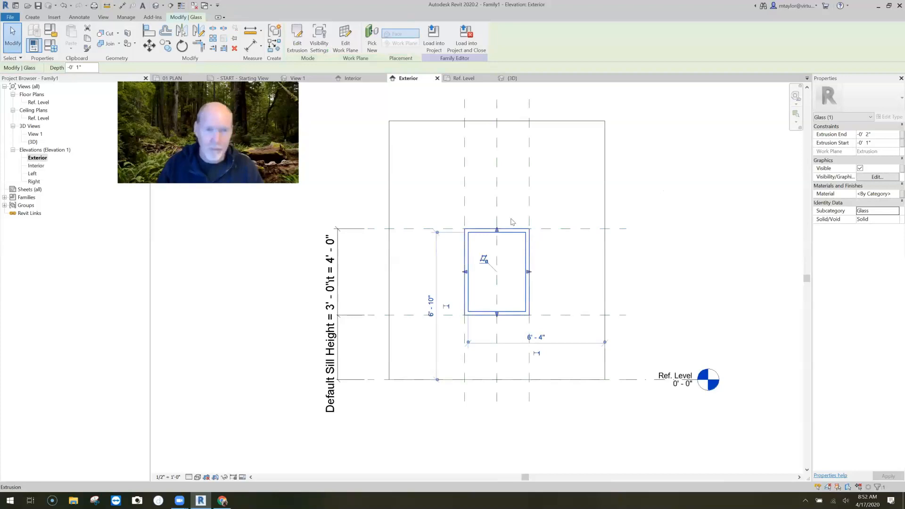
Step: In the 3D view, assign the frame extrusion to the Frame/Mullion subcategory
{"action": "left_click", "coordinate": [158, 8]}
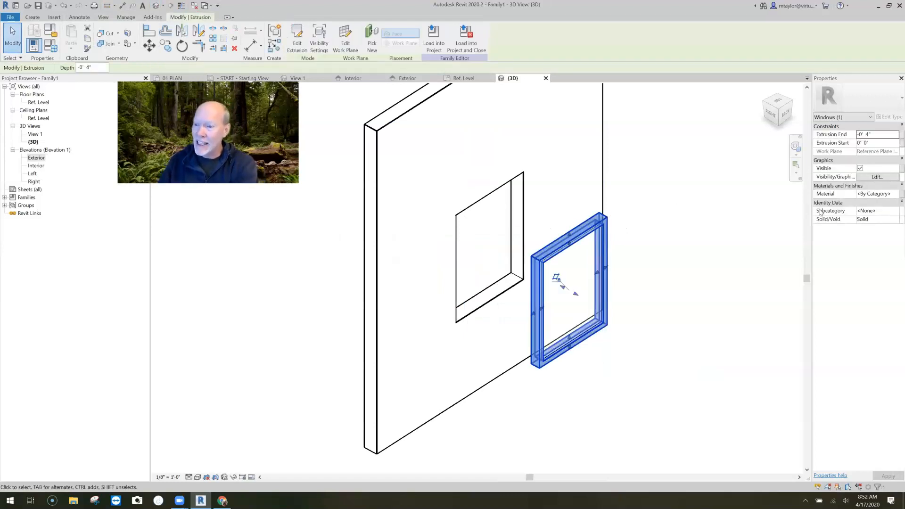
{"action": "left_click", "coordinate": [892, 213]}
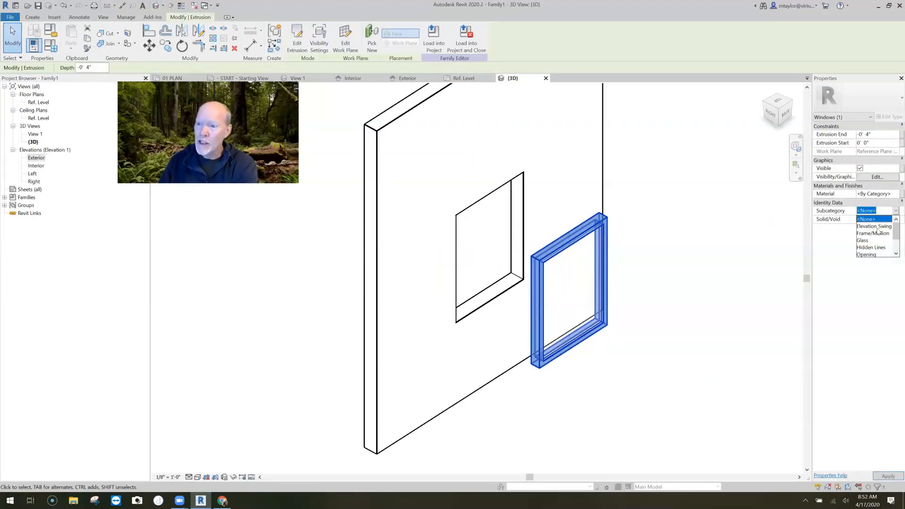
{"action": "left_click", "coordinate": [875, 234]}
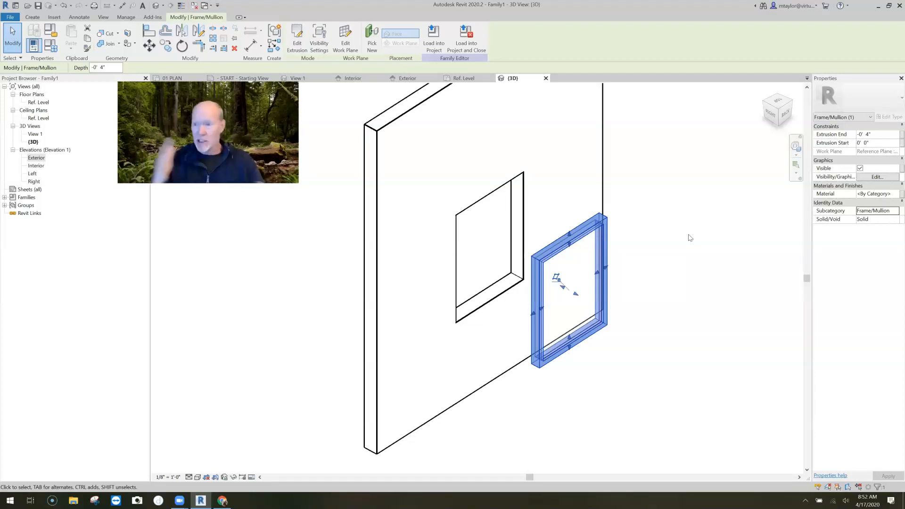
Step: Deselect the frame extrusion and open the Ref. Level floor plan
{"action": "left_click", "coordinate": [665, 216]}
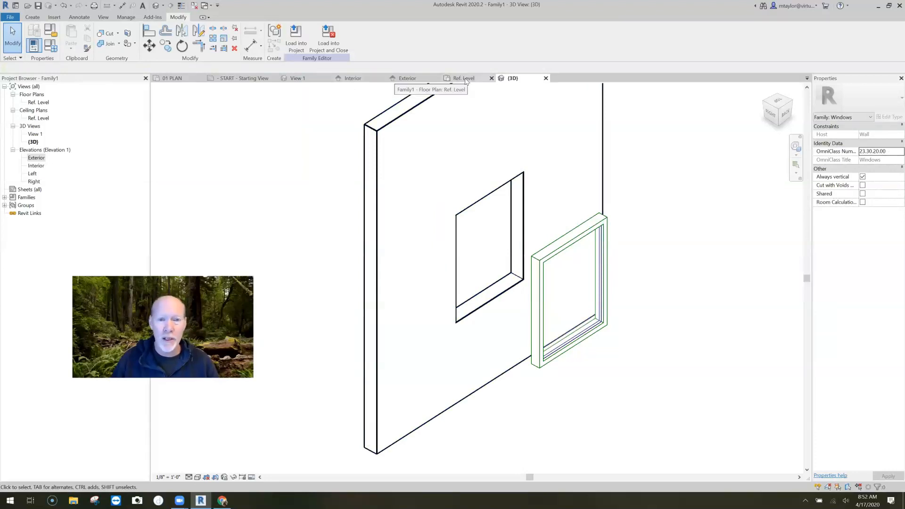
{"action": "left_click", "coordinate": [464, 78]}
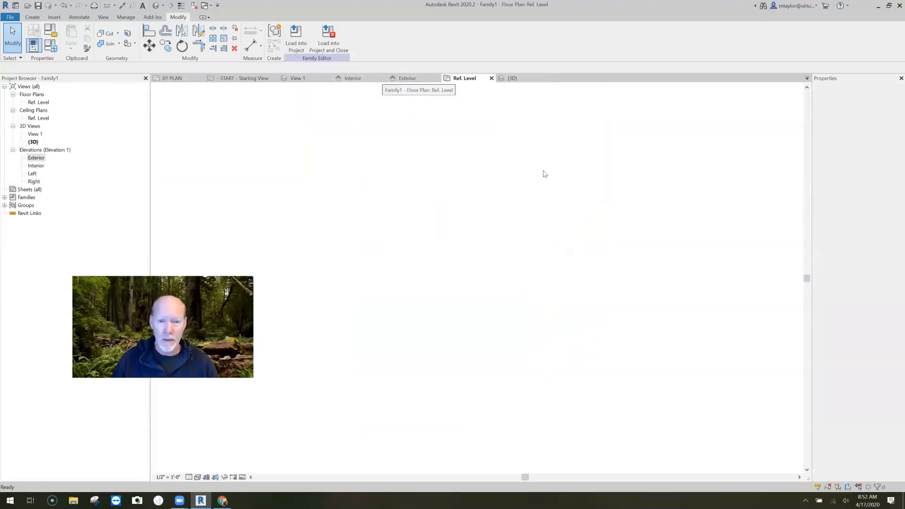
{"action": "scroll", "coordinate": [502, 212], "scroll_direction": "up", "scroll_amount": 4}
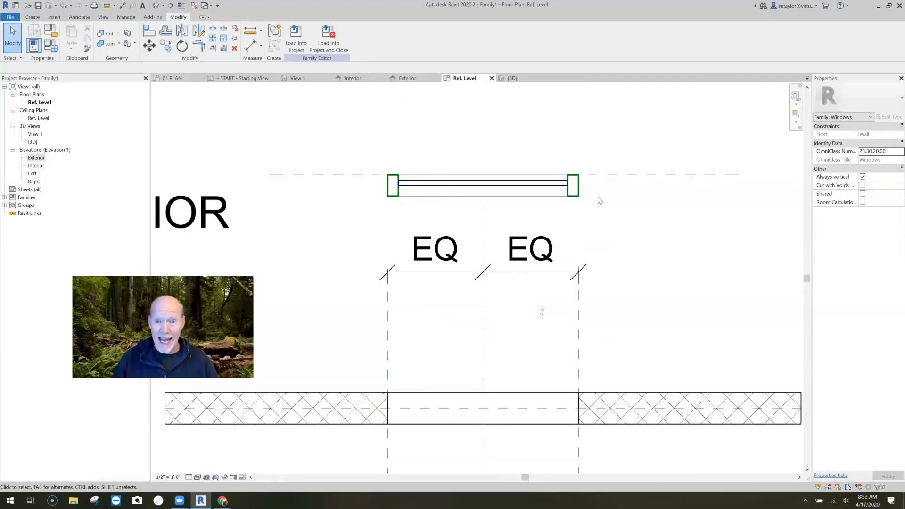
Step: Test moving the face of window reference plane away from and toward the wall, leaving it about 3' 5" from the wall's centerline
{"action": "left_click", "coordinate": [618, 178]}
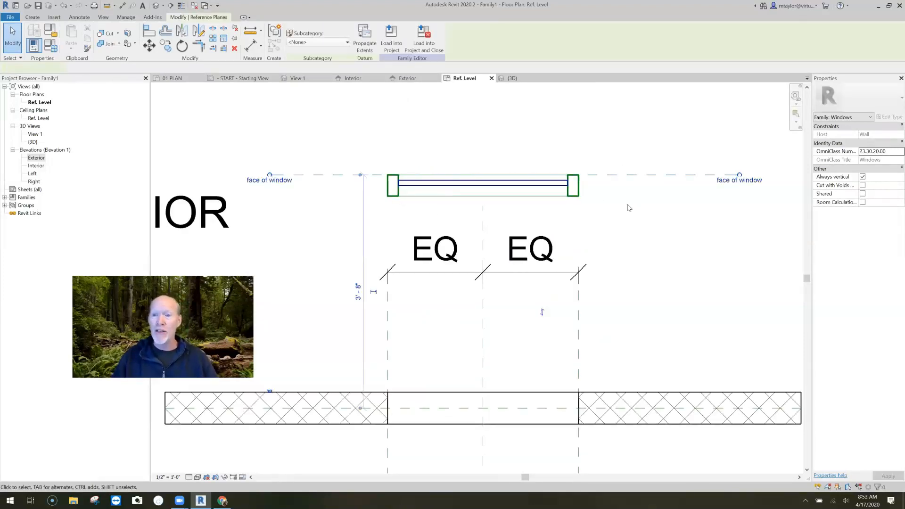
{"action": "scroll", "coordinate": [628, 204], "scroll_direction": "down", "scroll_amount": 3}
{"action": "left_click_drag", "start_coordinate": [638, 184], "coordinate": [640, 154]}
{"action": "middle_click_drag", "start_coordinate": [627, 211], "coordinate": [588, 211]}
{"action": "left_click_drag", "start_coordinate": [603, 151], "coordinate": [608, 196]}
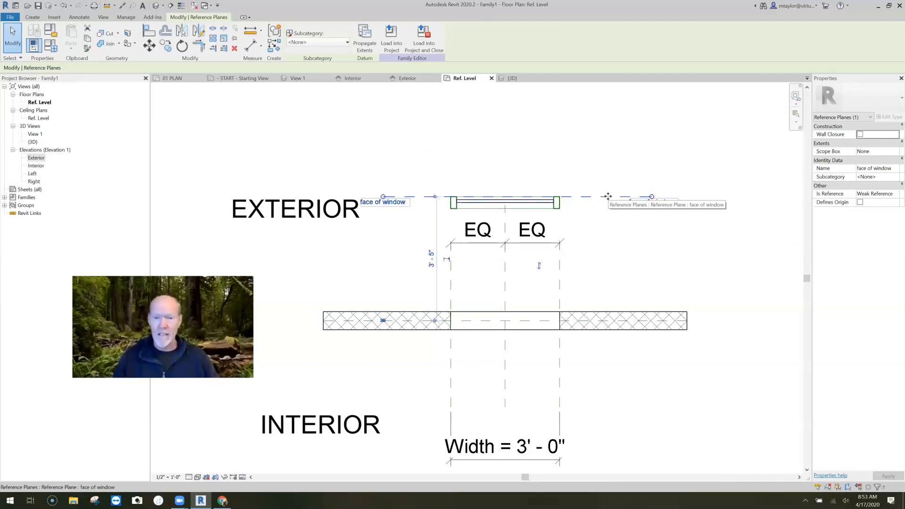
{"action": "middle_click_drag", "start_coordinate": [467, 151], "coordinate": [493, 152]}
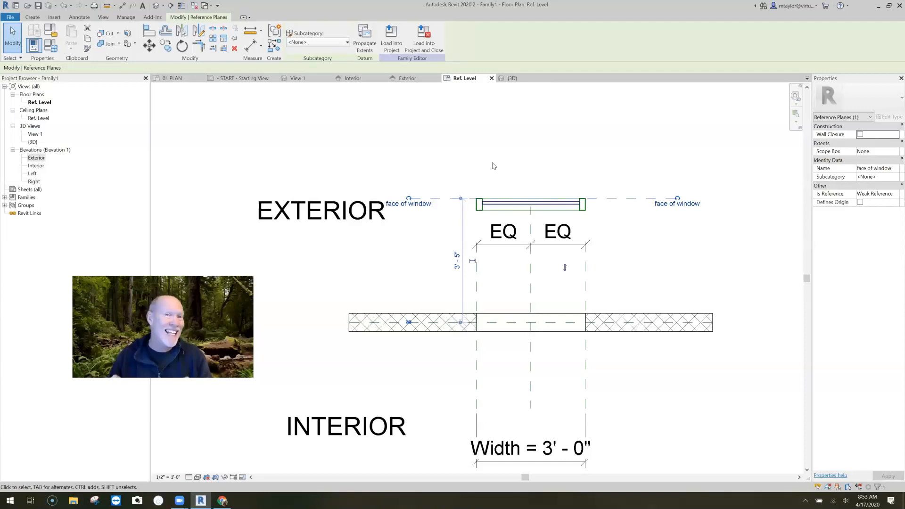
{"action": "mouse_move", "coordinate": [475, 169]}
{"action": "middle_mouse_down"}
{"action": "mouse_move", "coordinate": [515, 163]}
{"action": "mouse_move", "coordinate": [525, 147]}
{"action": "middle_mouse_up"}
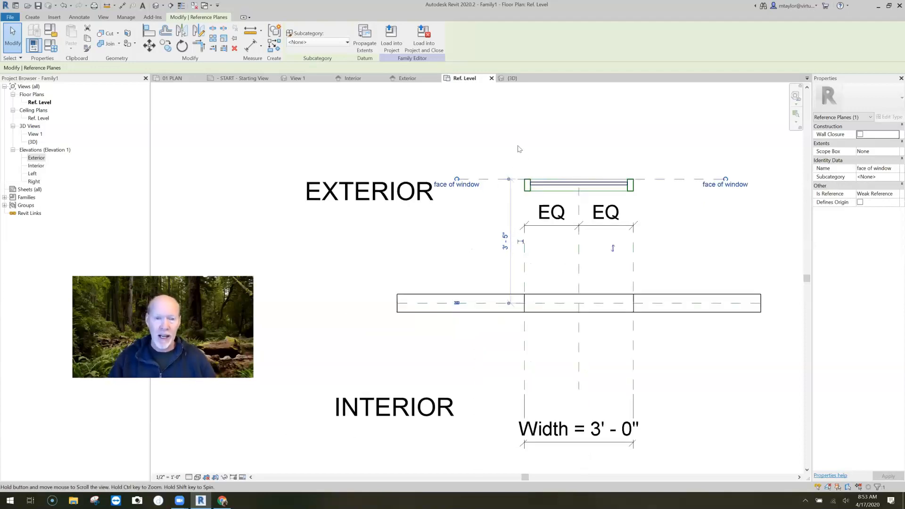
{"action": "left_click", "coordinate": [508, 206]}
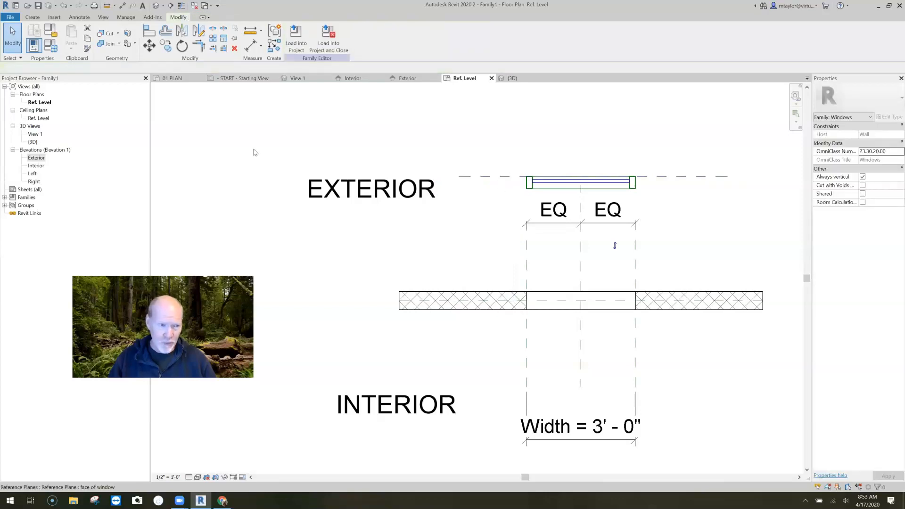
Step: Add an aligned dimension between the face of window reference plane and the exterior face of the wall
{"action": "key", "text": "d"}
{"action": "key", "text": "i"}
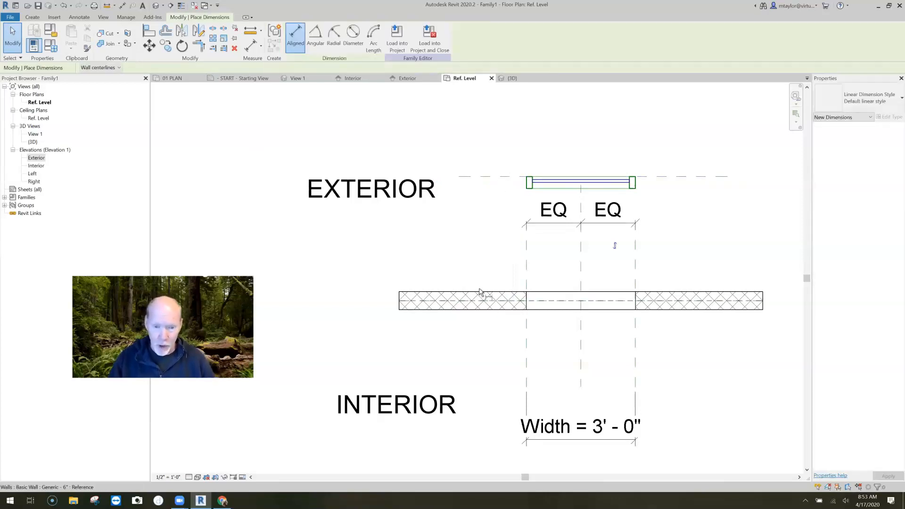
{"action": "left_click", "coordinate": [477, 177]}
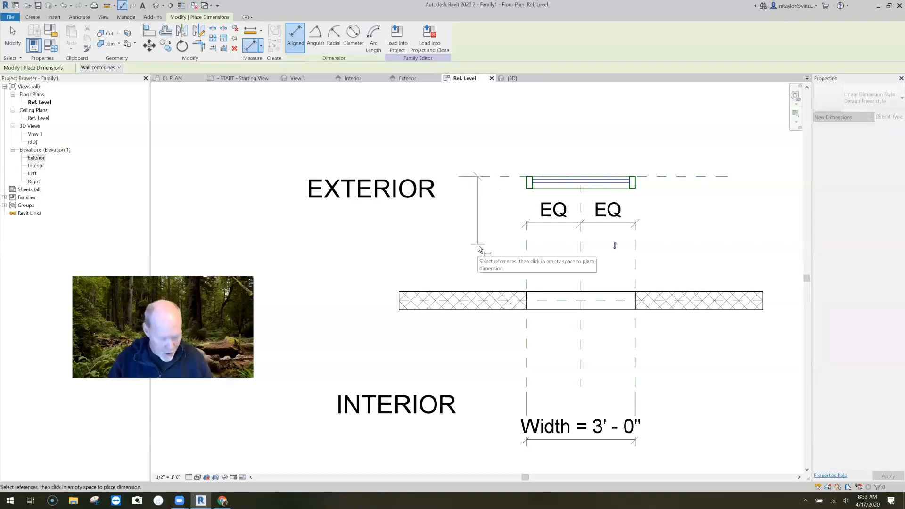
{"action": "left_click", "coordinate": [487, 293]}
{"action": "left_click", "coordinate": [491, 298]}
{"action": "key", "text": "Escape"}
{"action": "key", "text": "Escape"}
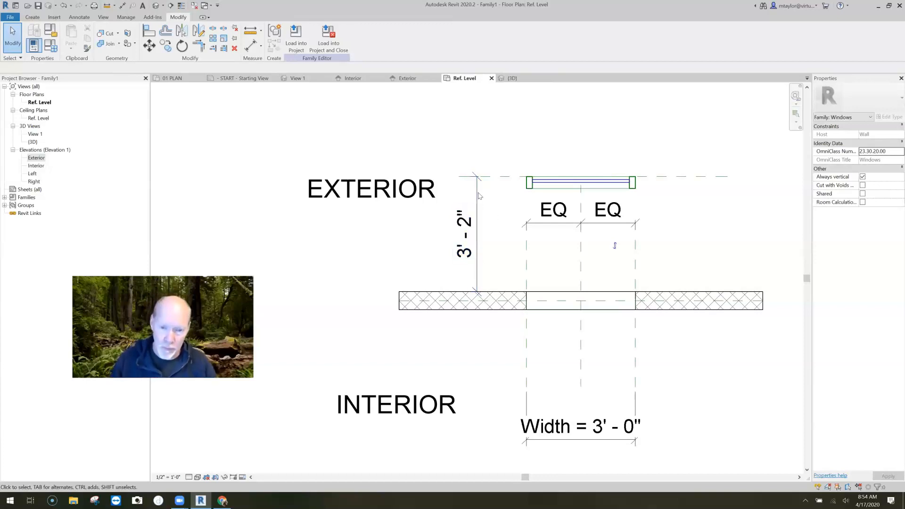
Step: Label the new dimension with a family type parameter named "window setback from face of wall", grouped under Dimensions
{"action": "left_click", "coordinate": [495, 218]}
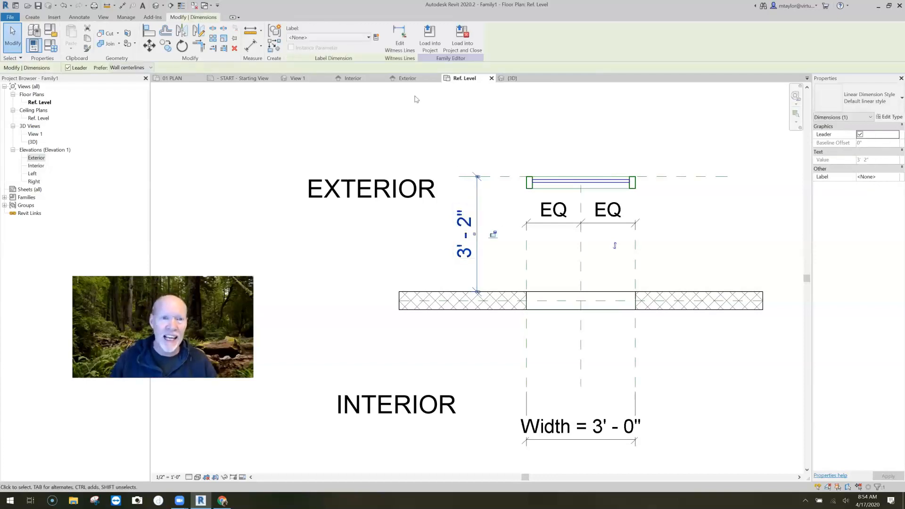
{"action": "left_click", "coordinate": [375, 37]}
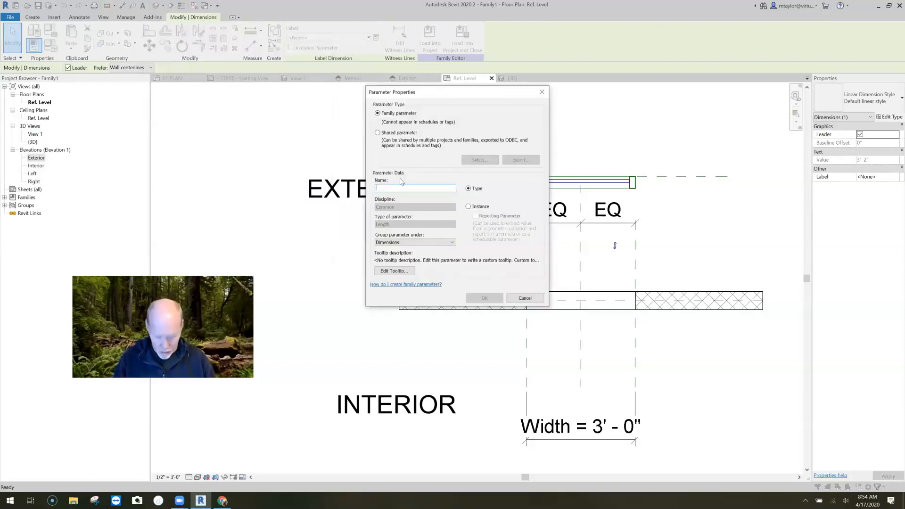
{"action": "type", "text": "set"}
{"action": "key", "text": "BackSpace"}
{"action": "key", "text": "BackSpace"}
{"action": "type", "text": "wind"}
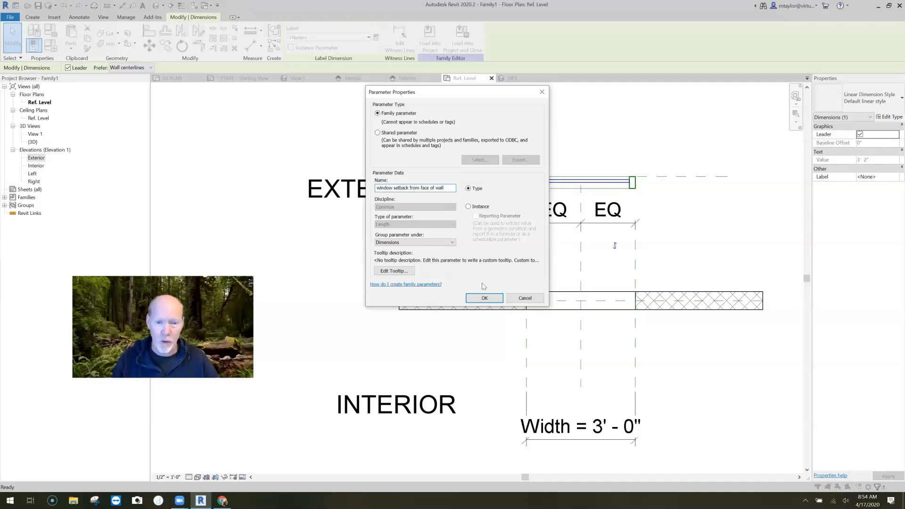
{"action": "left_click", "coordinate": [484, 298]}
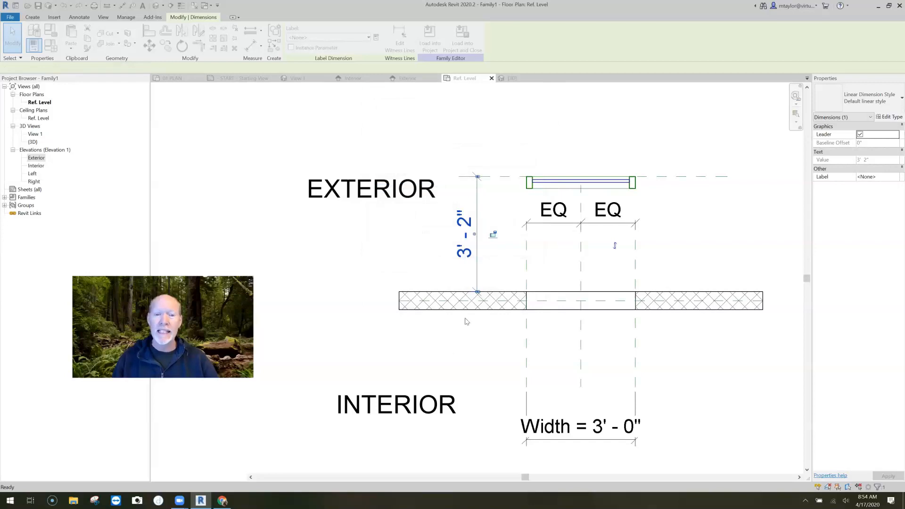
{"action": "left_click", "coordinate": [396, 405]}
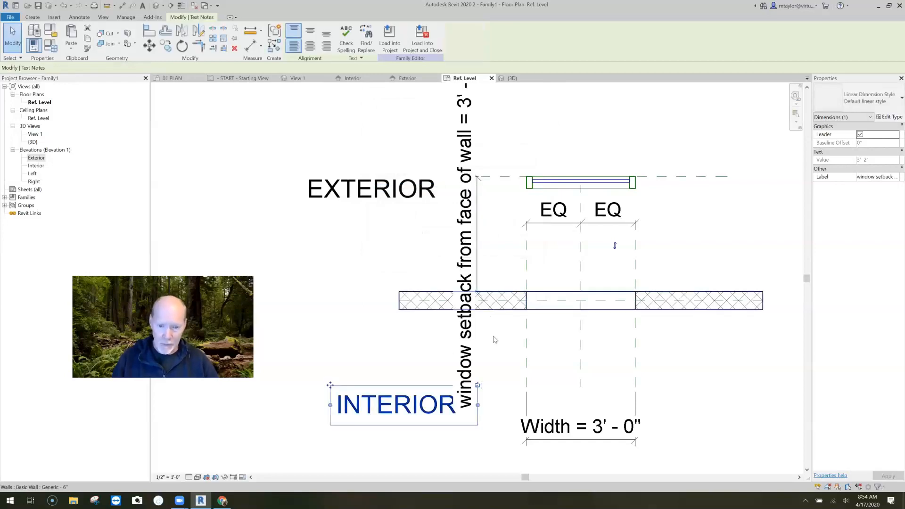
{"action": "scroll", "coordinate": [495, 336], "scroll_direction": "down", "scroll_amount": 2}
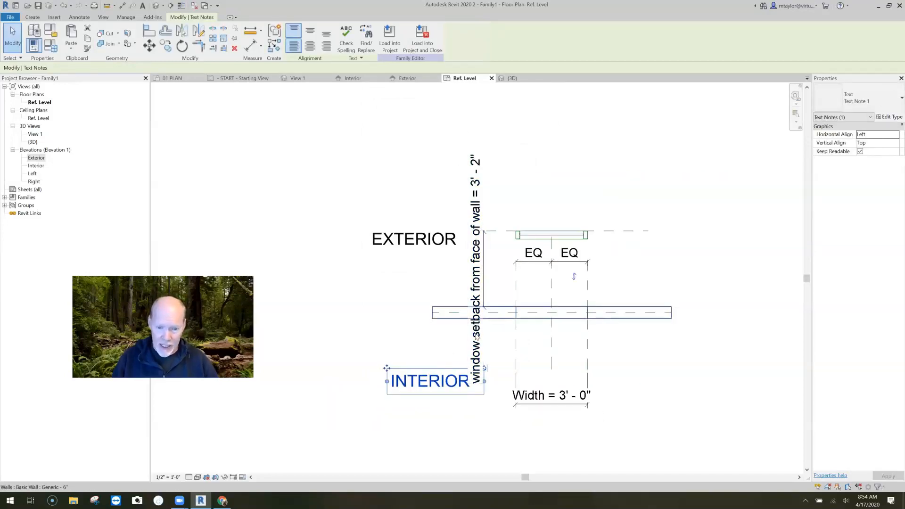
{"action": "middle_click_drag", "start_coordinate": [385, 186], "coordinate": [421, 184]}
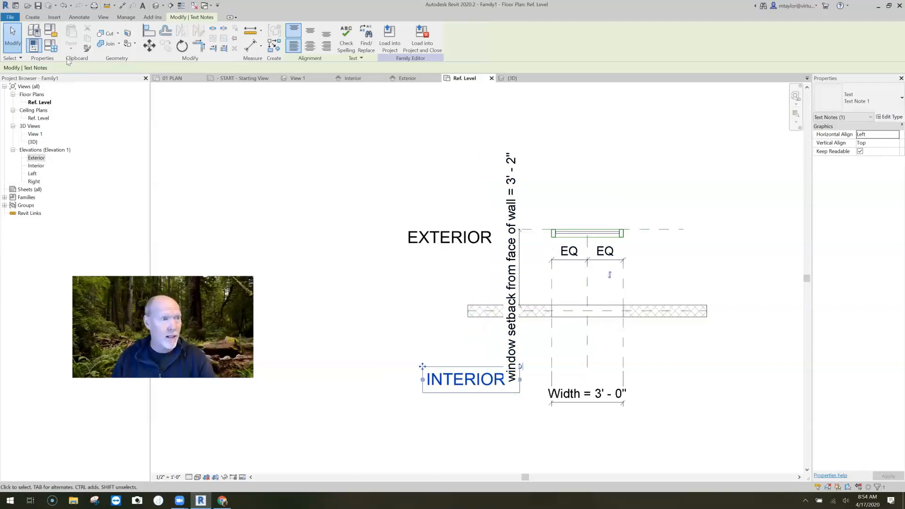
{"action": "left_click", "coordinate": [53, 47]}
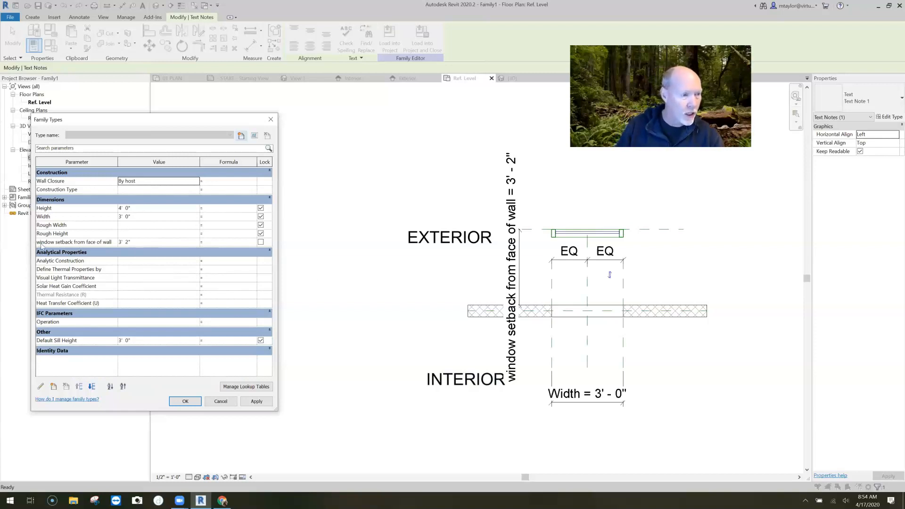
{"action": "left_click_drag", "start_coordinate": [112, 123], "coordinate": [158, 110]}
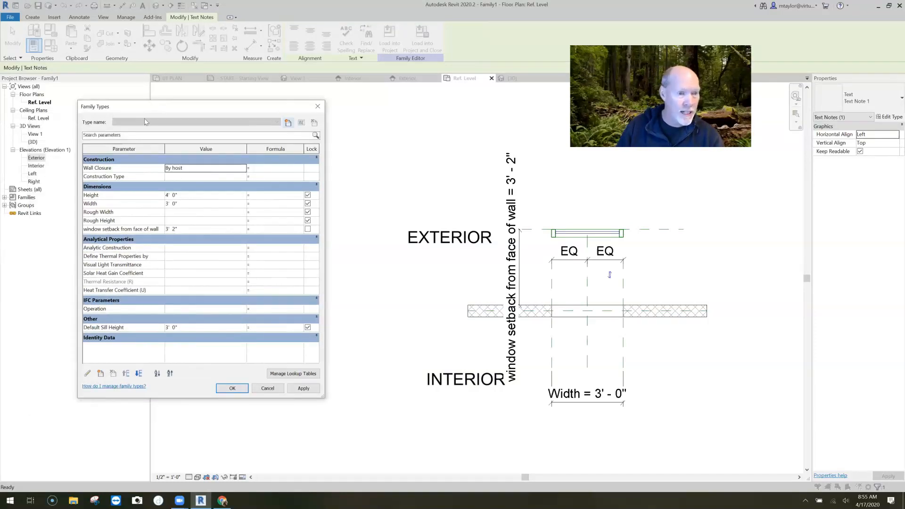
{"action": "key", "text": "Escape"}
{"action": "key", "text": "Escape"}
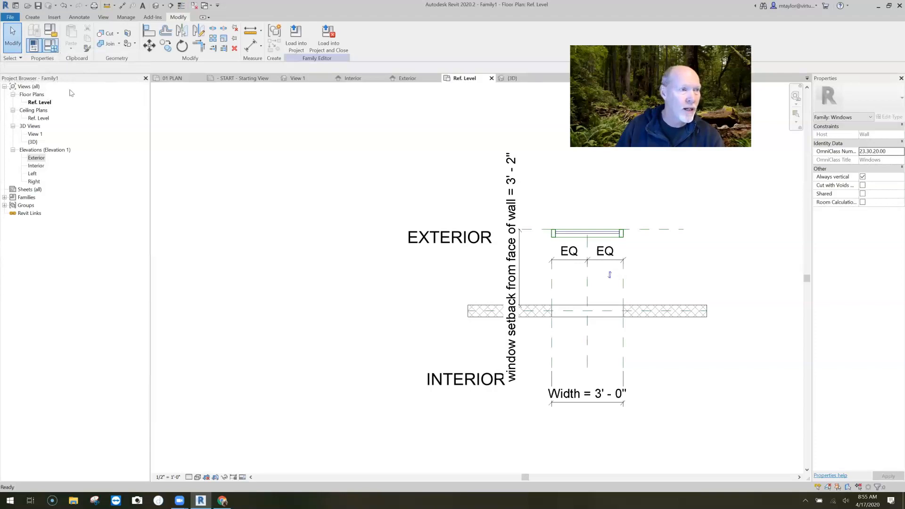
Step: Flex the window setback from face of wall parameter in the family types with values of 2' and 1'
{"action": "left_click", "coordinate": [52, 47]}
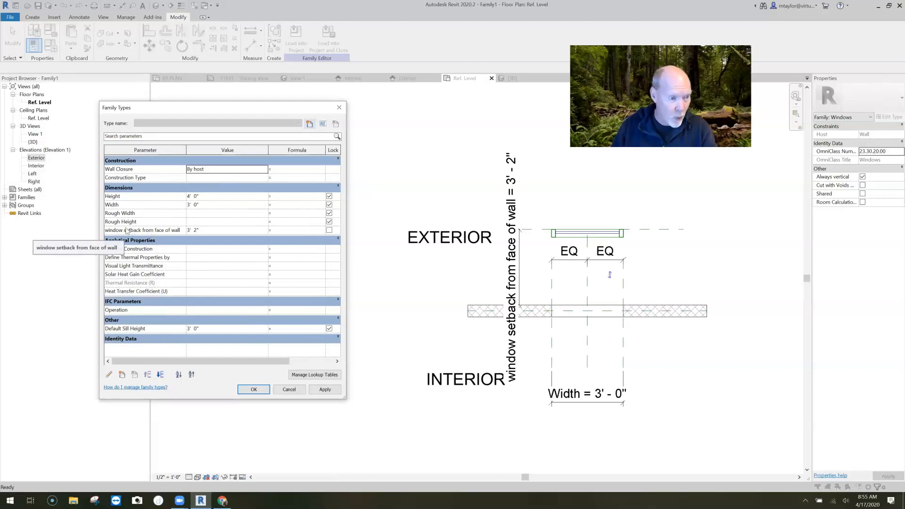
{"action": "left_click", "coordinate": [200, 230]}
{"action": "type", "text": "2"}
{"action": "left_click", "coordinate": [325, 389]}
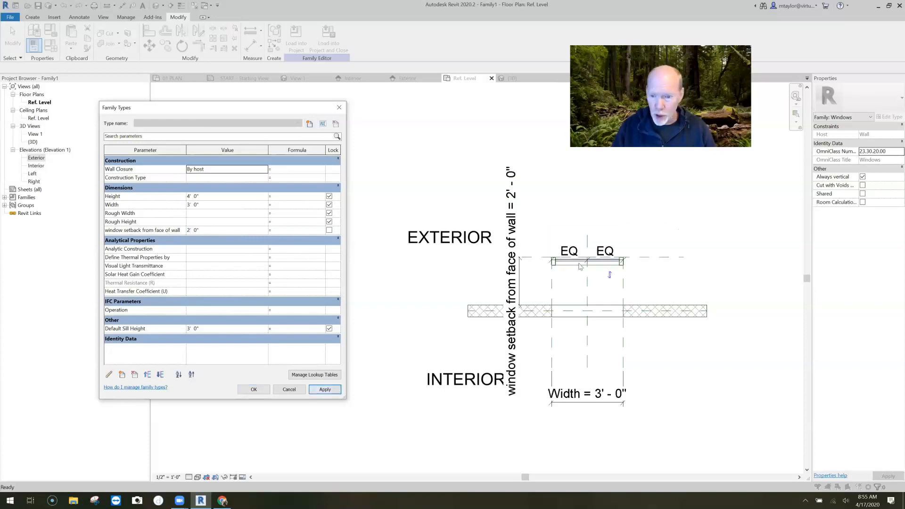
{"action": "left_click", "coordinate": [206, 230]}
{"action": "type", "text": "1"}
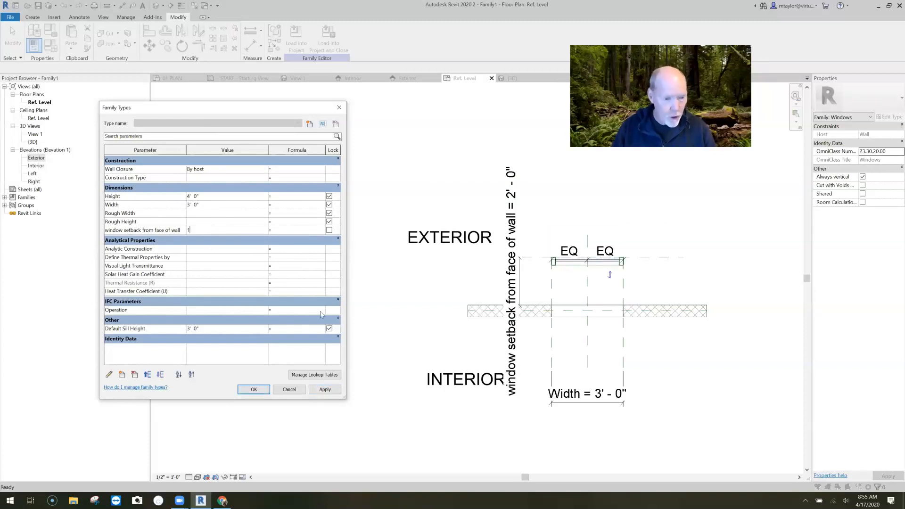
{"action": "left_click", "coordinate": [332, 389]}
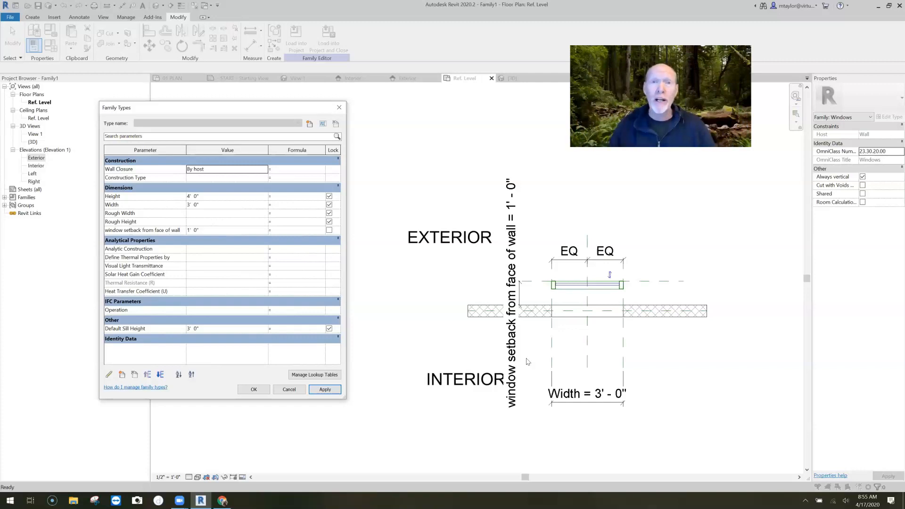
{"action": "left_click", "coordinate": [254, 389]}
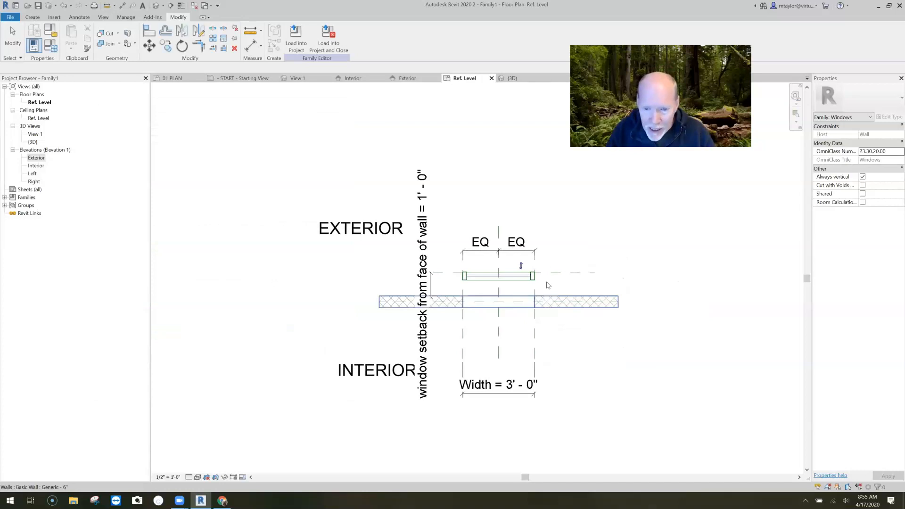
Step: Move the face of window reference plane to the interior side of the wall, about 1' 2" from the wall's centerline
{"action": "scroll", "coordinate": [542, 287], "scroll_direction": "up", "scroll_amount": 3}
{"action": "left_click", "coordinate": [593, 256]}
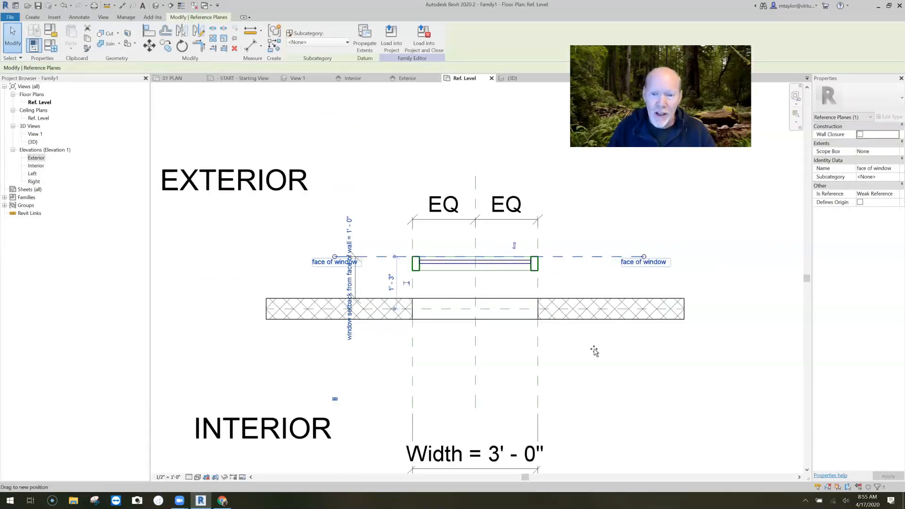
{"action": "left_click_drag", "start_coordinate": [593, 351], "coordinate": [595, 357]}
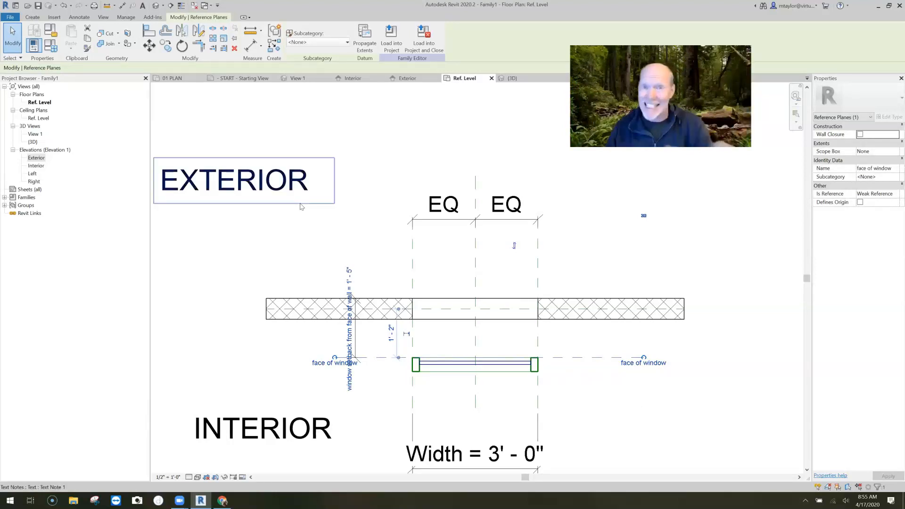
{"action": "middle_click_drag", "start_coordinate": [355, 371], "coordinate": [367, 334]}
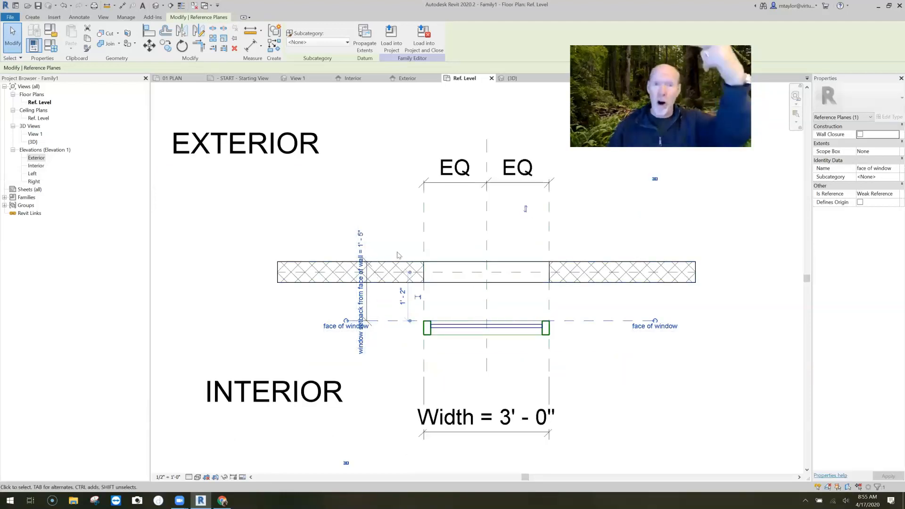
Step: In the family types, test the window setback from face of wall at 4' and set it to 2"
{"action": "left_click", "coordinate": [52, 46]}
{"action": "left_click", "coordinate": [201, 231]}
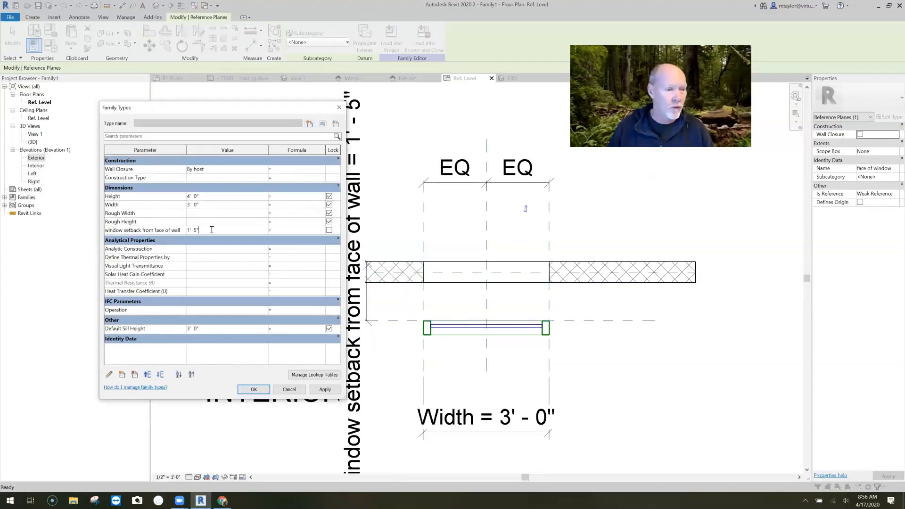
{"action": "type", "text": "4'"}
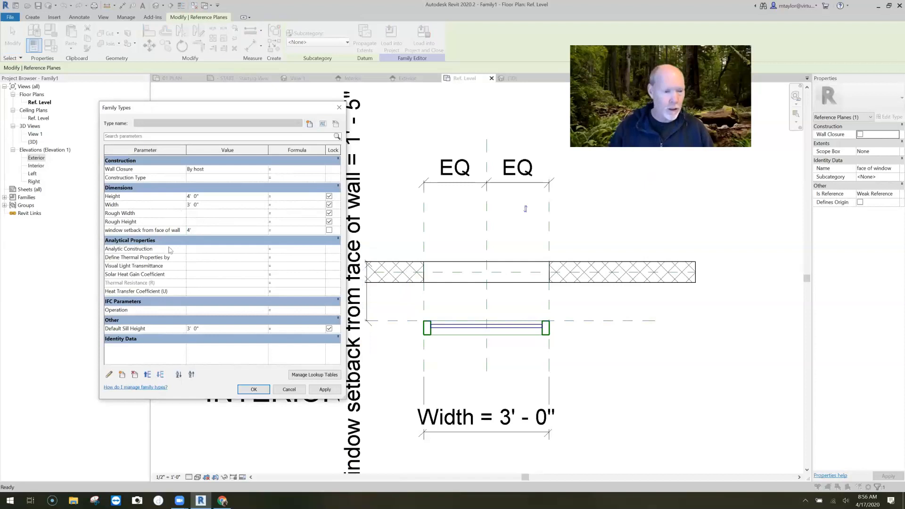
{"action": "left_click", "coordinate": [327, 390]}
{"action": "left_click", "coordinate": [553, 334]}
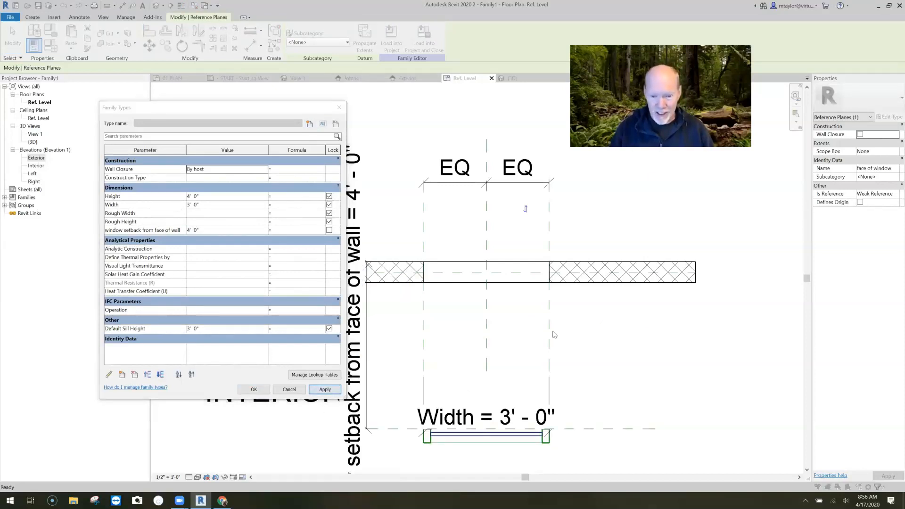
{"action": "left_click", "coordinate": [206, 231]}
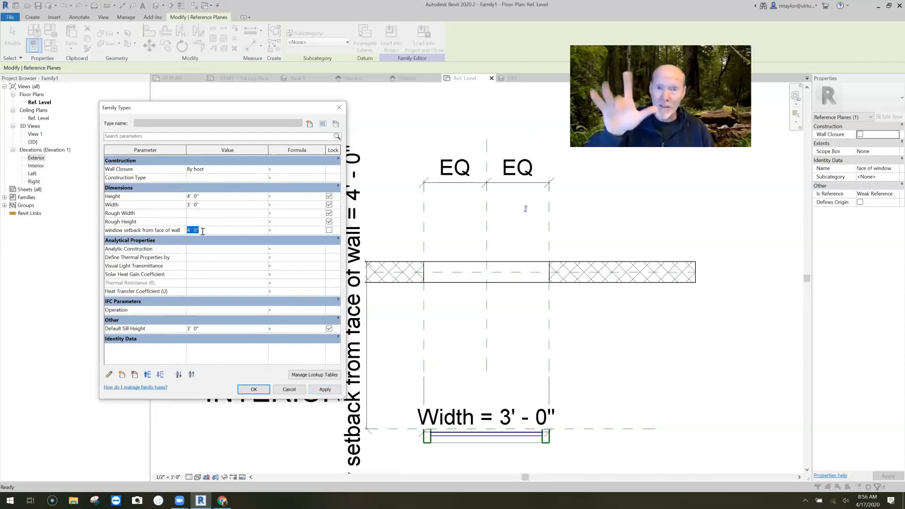
{"action": "type", "text": "2"}
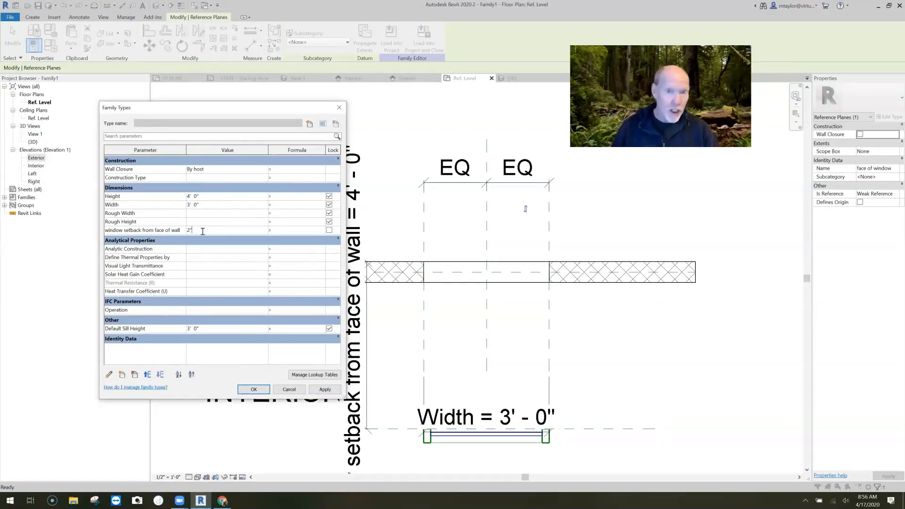
{"action": "left_click", "coordinate": [332, 391]}
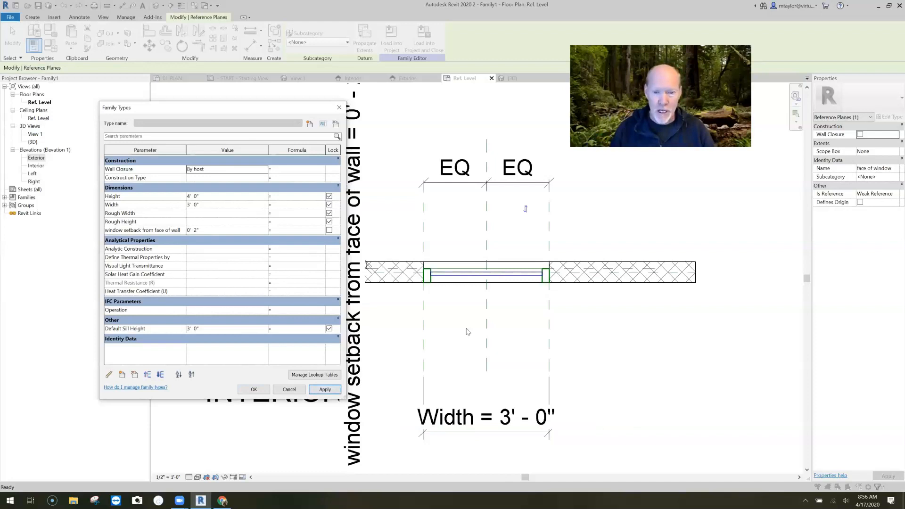
Step: Flex the window setback from face of wall parameter in the family types with values of 1" and 0
{"action": "left_click", "coordinate": [213, 230]}
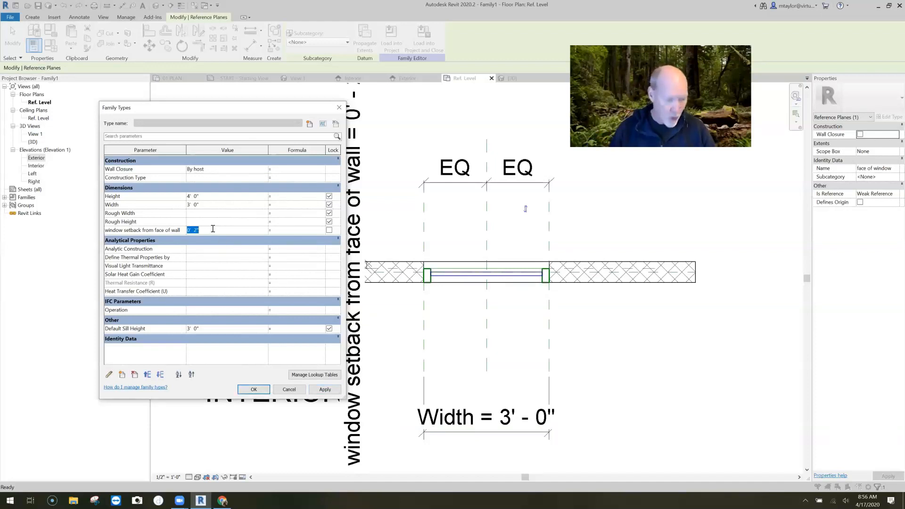
{"action": "type", "text": "1\""}
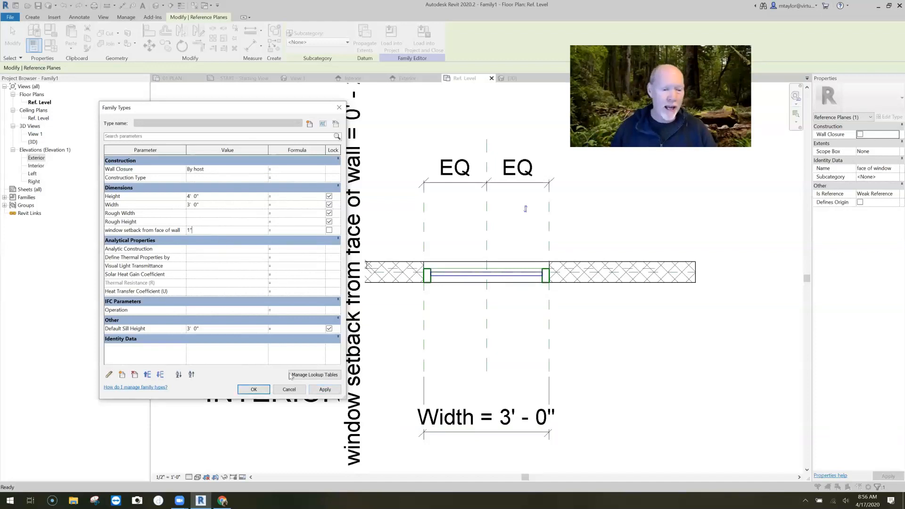
{"action": "left_click", "coordinate": [336, 392]}
{"action": "left_click", "coordinate": [198, 230]}
{"action": "type", "text": "0"}
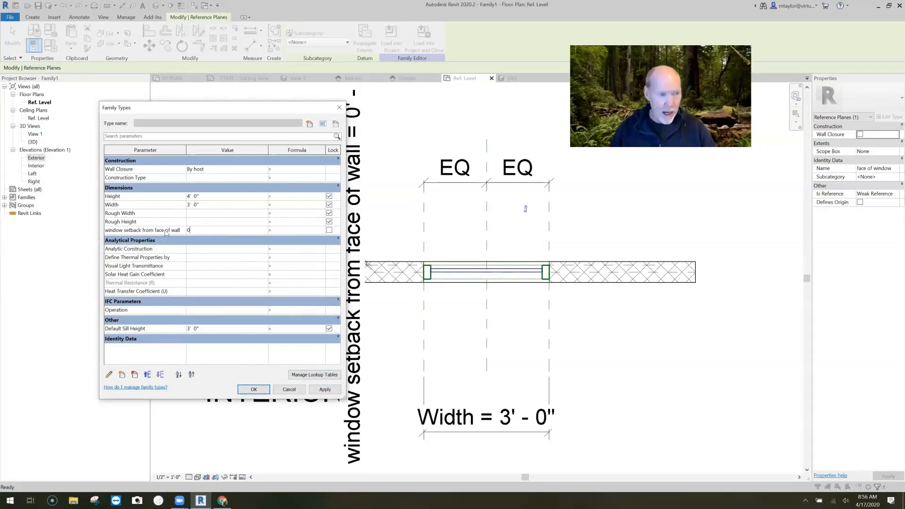
{"action": "left_click", "coordinate": [325, 389]}
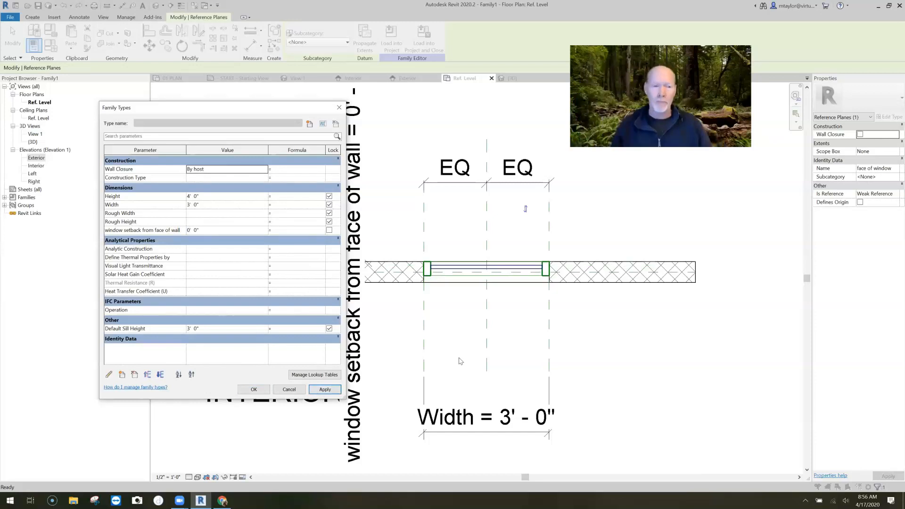
{"action": "left_click", "coordinate": [253, 390]}
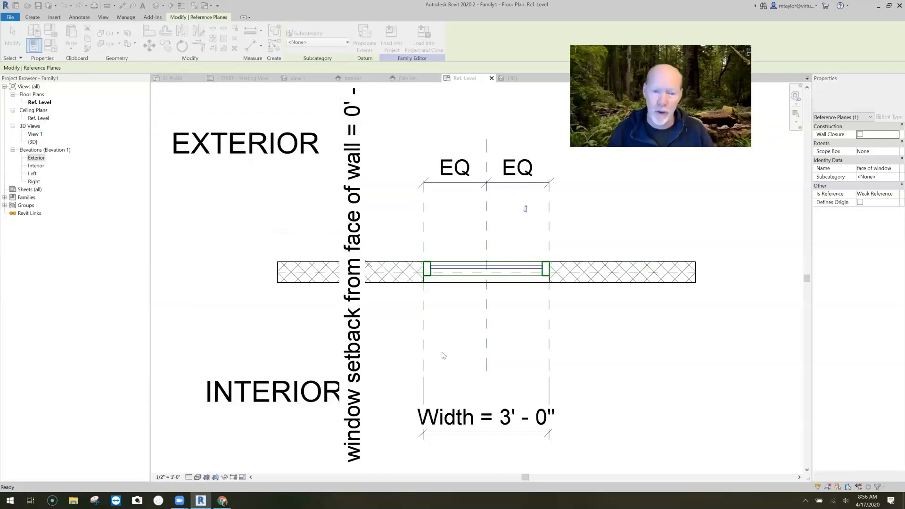
{"action": "left_click", "coordinate": [443, 355]}
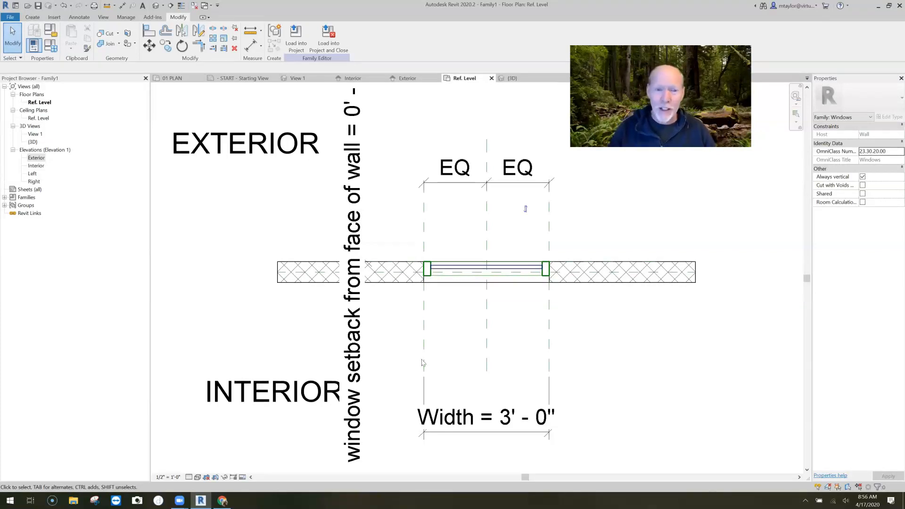
Step: Set the window setback from face of wall to 3' in the family types so the window sits clear of the wall
{"action": "middle_click_drag", "start_coordinate": [518, 333], "coordinate": [481, 313]}
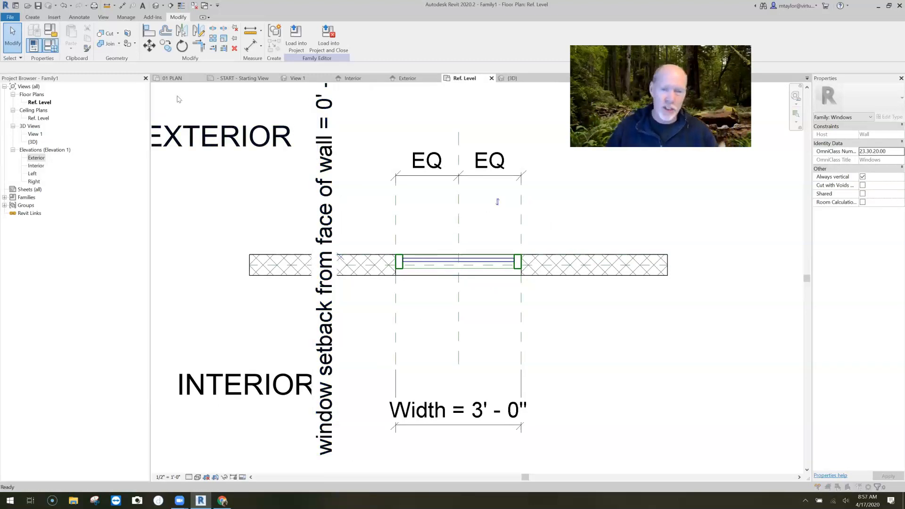
{"action": "key", "text": "f"}
{"action": "key", "text": "t"}
{"action": "left_click", "coordinate": [210, 230]}
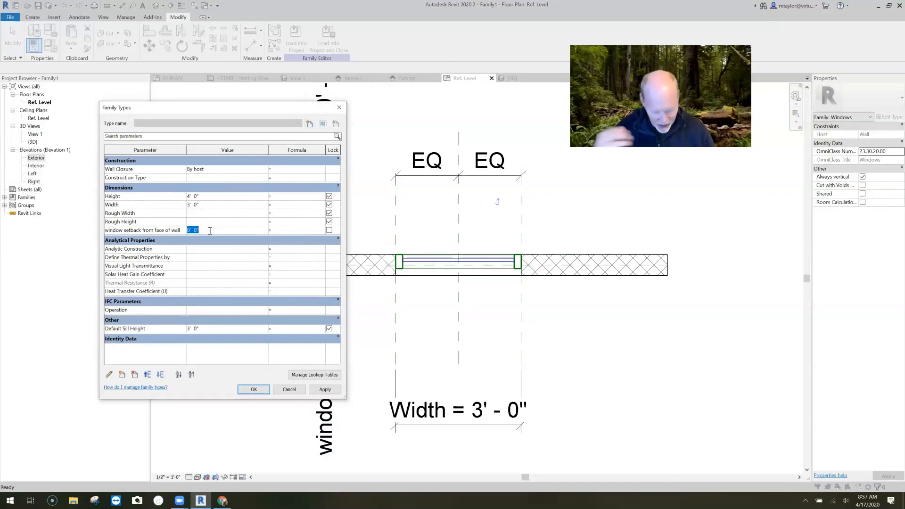
{"action": "type", "text": "3'"}
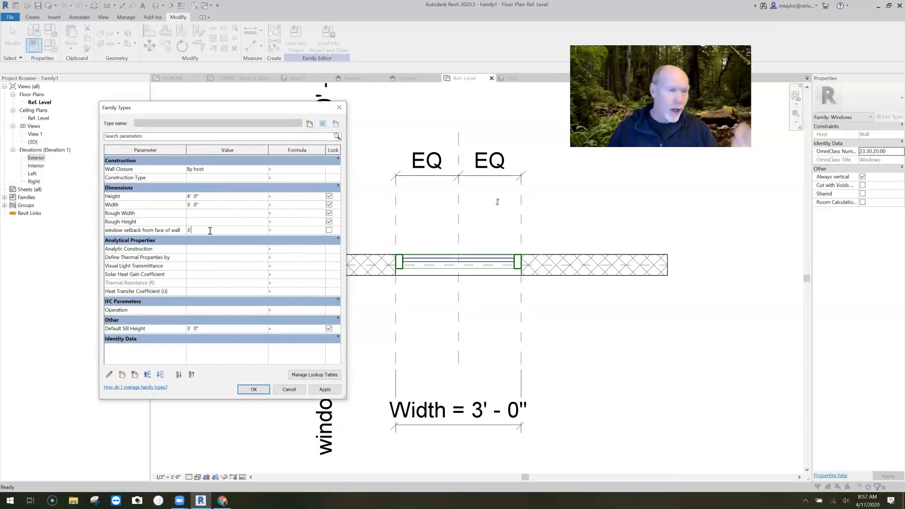
{"action": "left_click", "coordinate": [325, 389]}
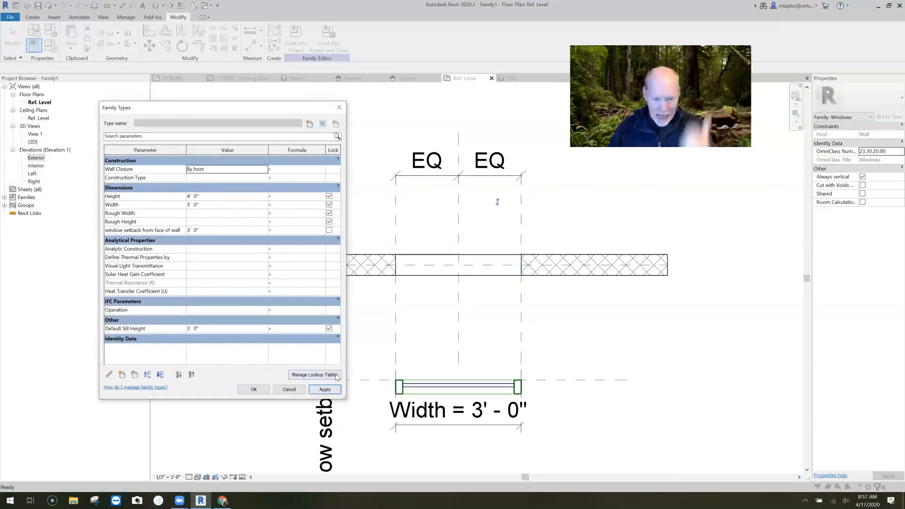
{"action": "key", "text": "Return"}
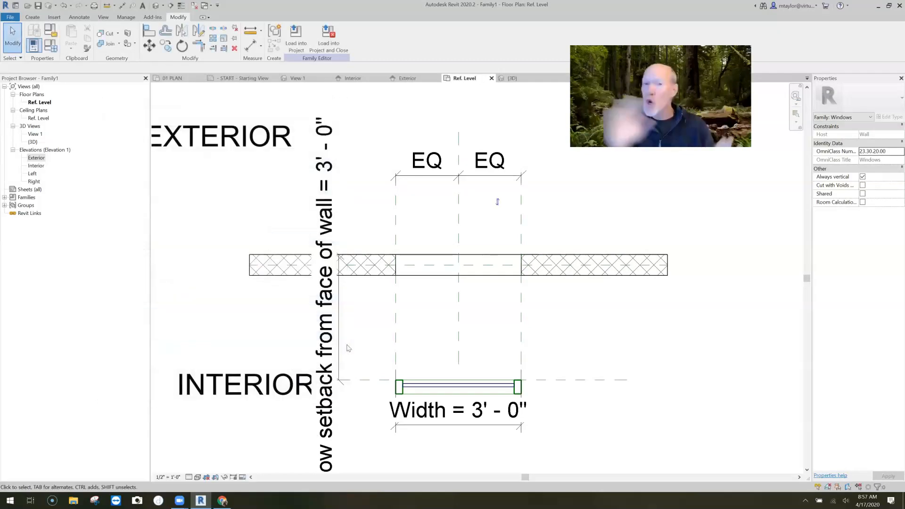
Step: Change the host wall's type to Generic - 12"
{"action": "scroll", "coordinate": [471, 259], "scroll_direction": "up", "scroll_amount": 3}
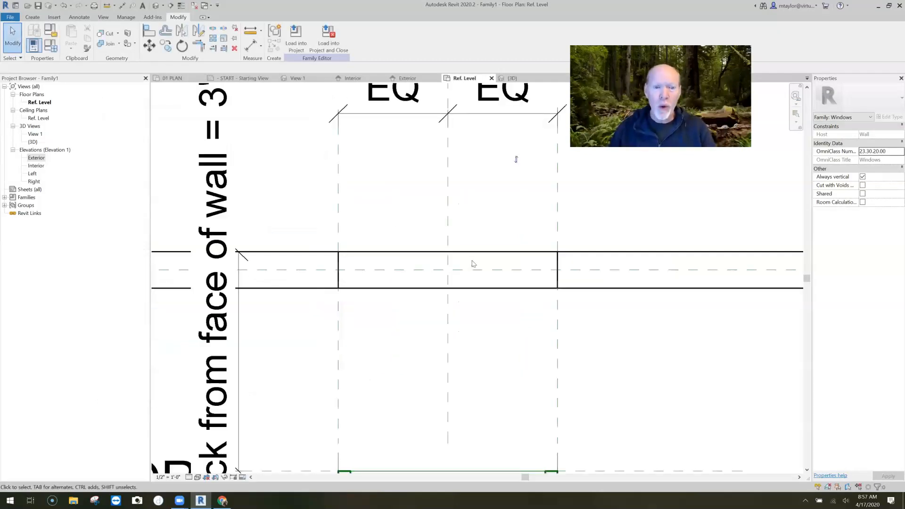
{"action": "middle_click_drag", "start_coordinate": [409, 316], "coordinate": [386, 327]}
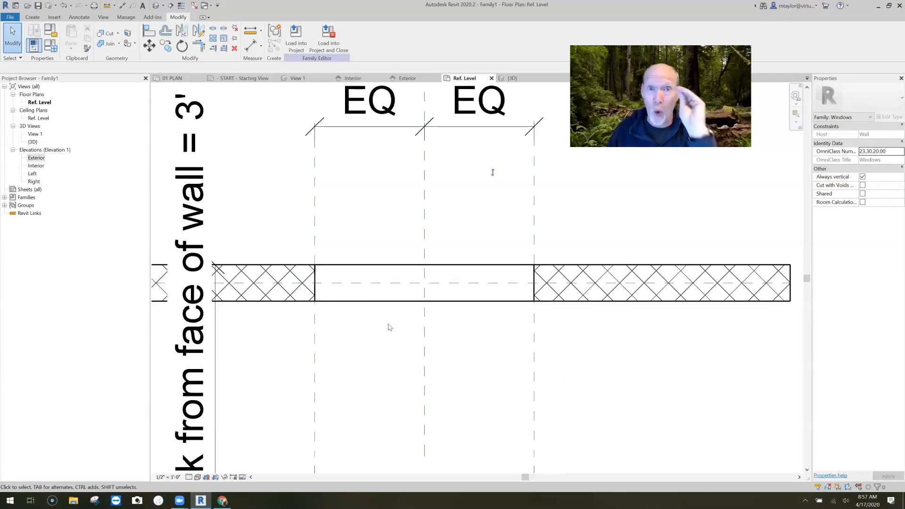
{"action": "scroll", "coordinate": [452, 378], "scroll_direction": "down", "scroll_amount": 2}
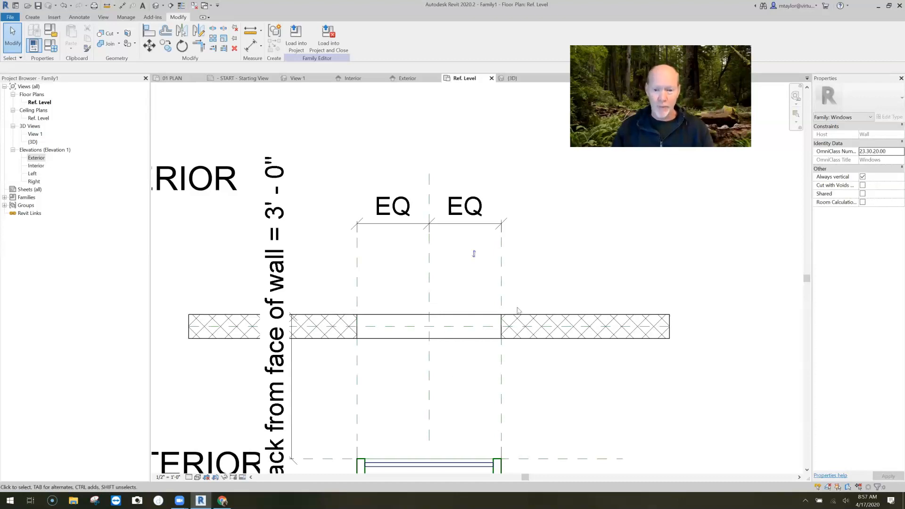
{"action": "middle_click_drag", "start_coordinate": [517, 308], "coordinate": [506, 263]}
{"action": "left_click", "coordinate": [521, 294]}
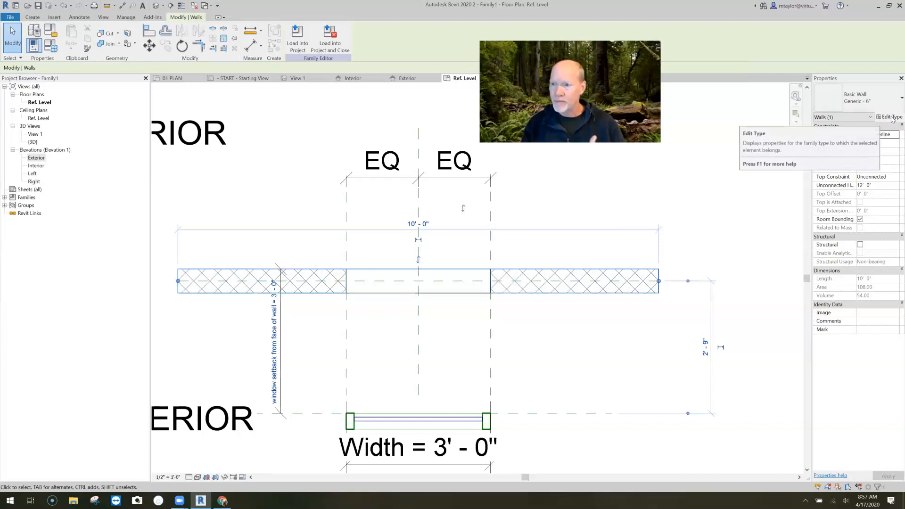
{"action": "left_click", "coordinate": [881, 100]}
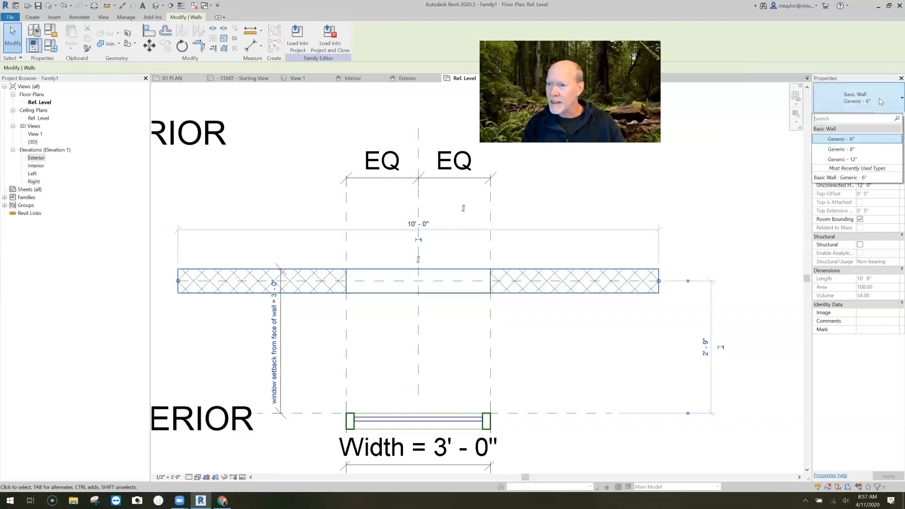
{"action": "left_click", "coordinate": [854, 159]}
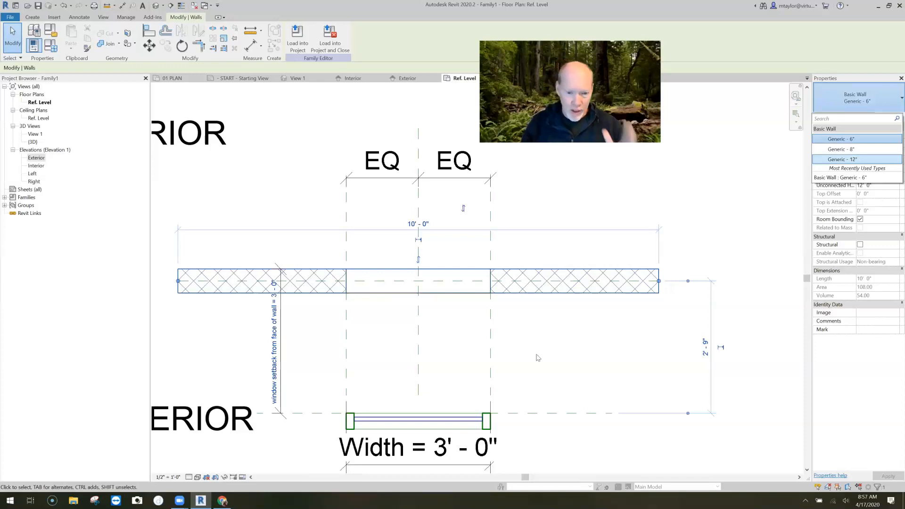
{"action": "left_click", "coordinate": [535, 356]}
{"action": "scroll", "coordinate": [534, 355], "scroll_direction": "down", "scroll_amount": 2}
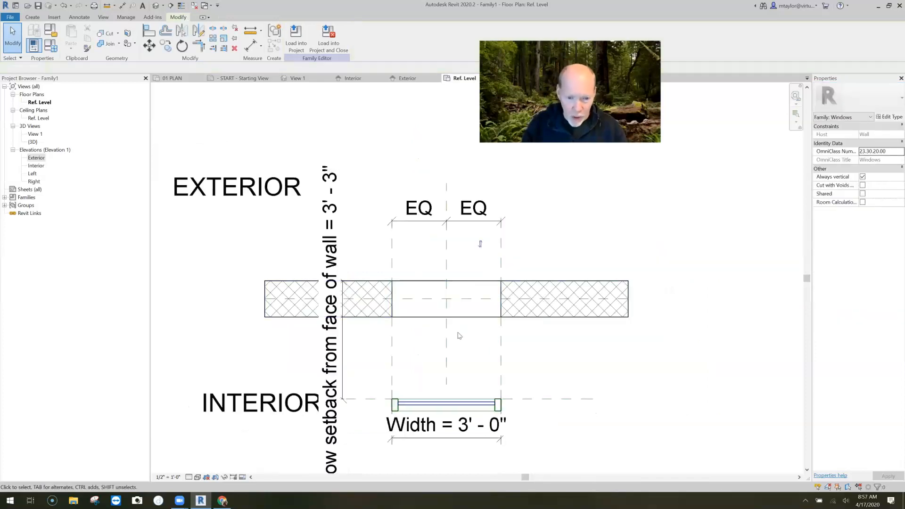
Step: Draw a horizontal reference plane across the window opening, about 2 11/16" inside the wall's exterior face
{"action": "scroll", "coordinate": [457, 333], "scroll_direction": "up", "scroll_amount": 2}
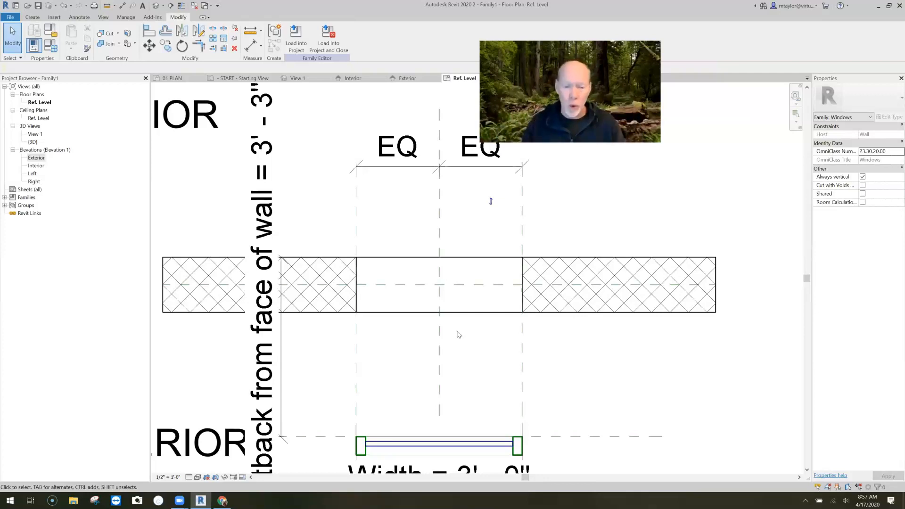
{"action": "mouse_move", "coordinate": [420, 344]}
{"action": "middle_mouse_down"}
{"action": "mouse_move", "coordinate": [414, 356]}
{"action": "mouse_move", "coordinate": [389, 348]}
{"action": "middle_mouse_up"}
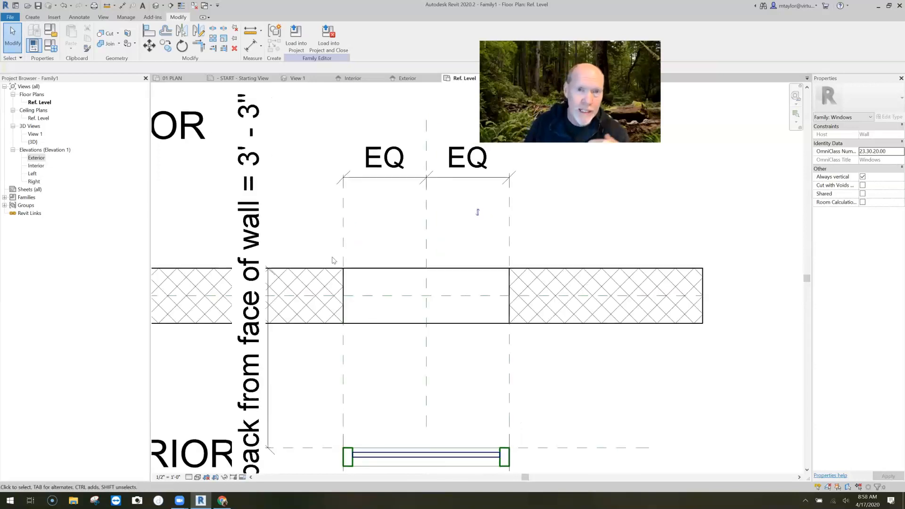
{"action": "left_click", "coordinate": [33, 18]}
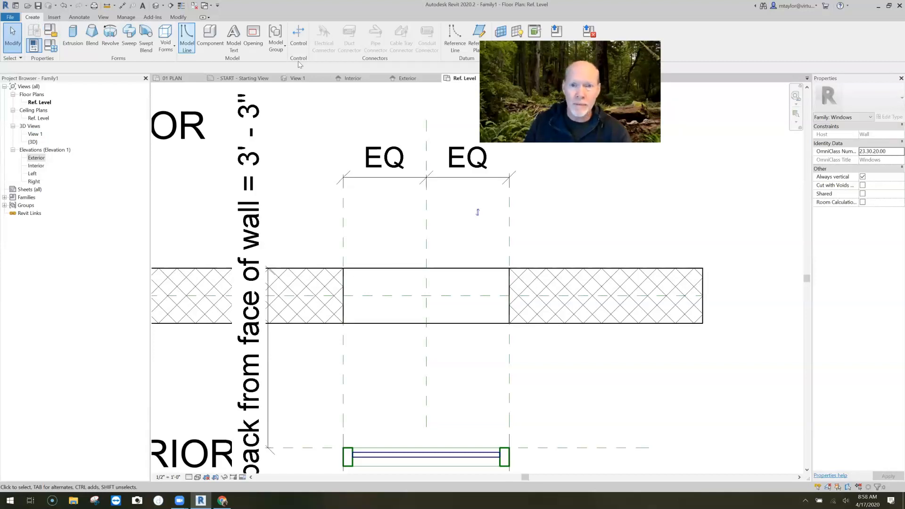
{"action": "left_click", "coordinate": [479, 41]}
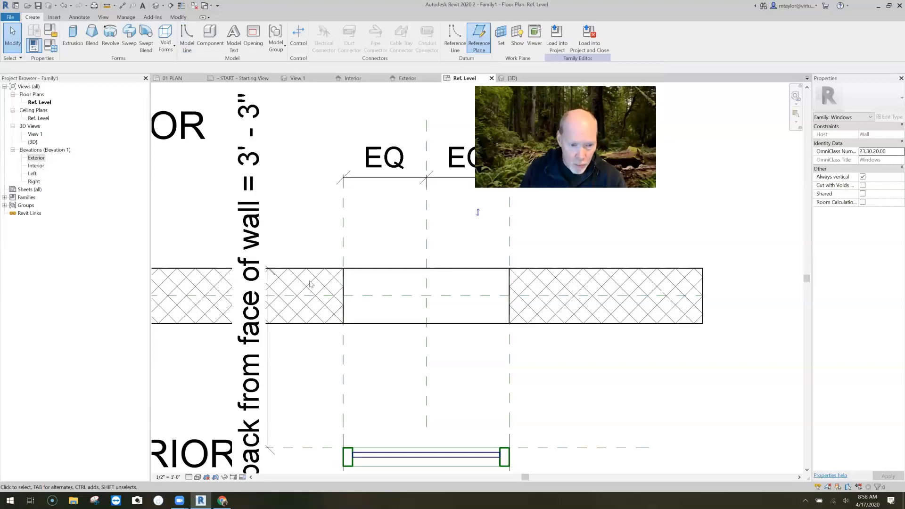
{"action": "left_click", "coordinate": [551, 280]}
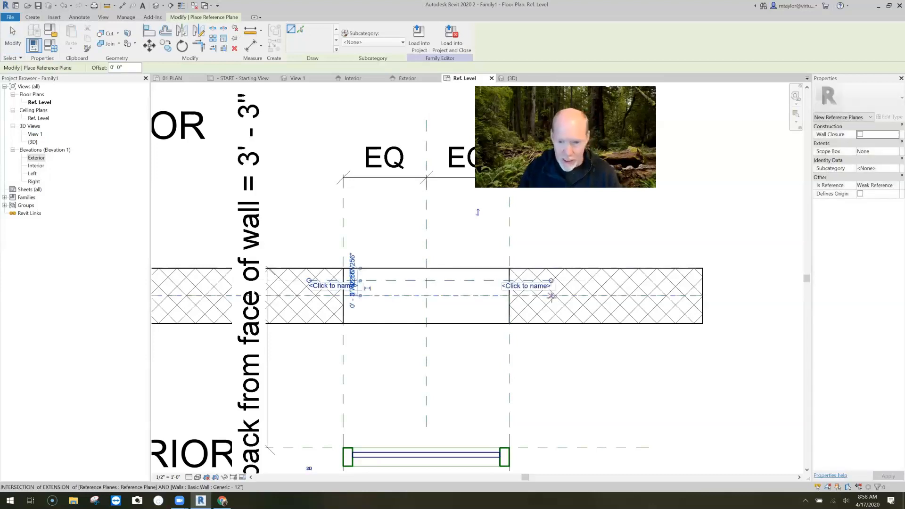
Step: Name the new reference plane "exterior material setback" and enable its Wall Closure property
{"action": "left_click", "coordinate": [537, 286]}
{"action": "type", "text": "exte"}
{"action": "type", "text": "rior mater"}
{"action": "type", "text": "ial set"}
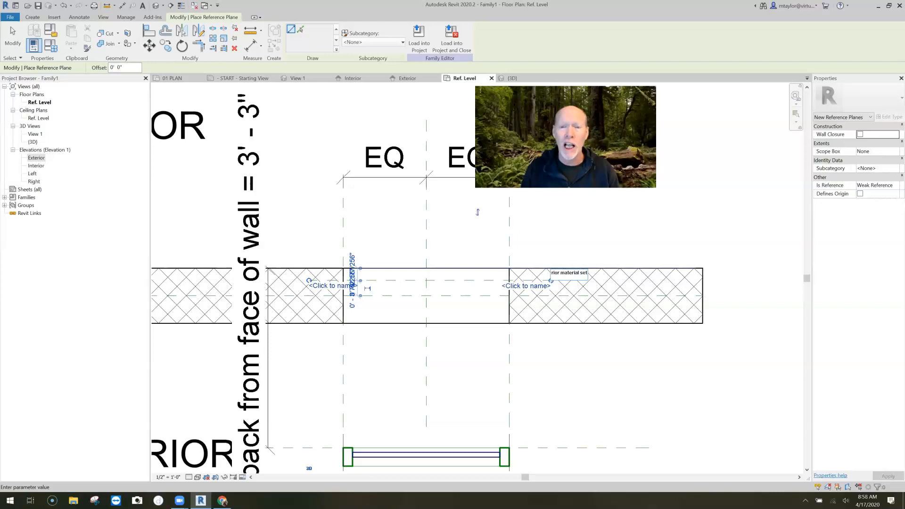
{"action": "type", "text": "be"}
{"action": "type", "text": "ck"}
{"action": "key", "text": "Return"}
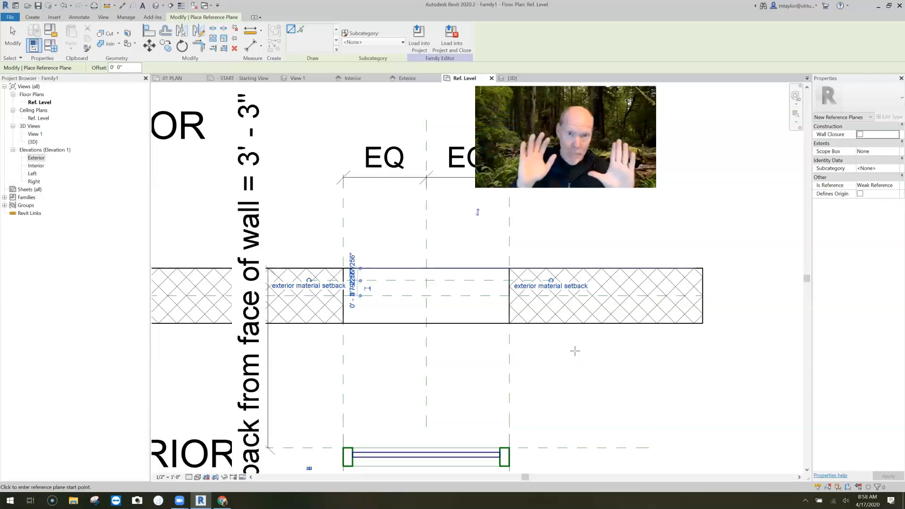
{"action": "key", "text": "Escape"}
{"action": "key", "text": "Escape"}
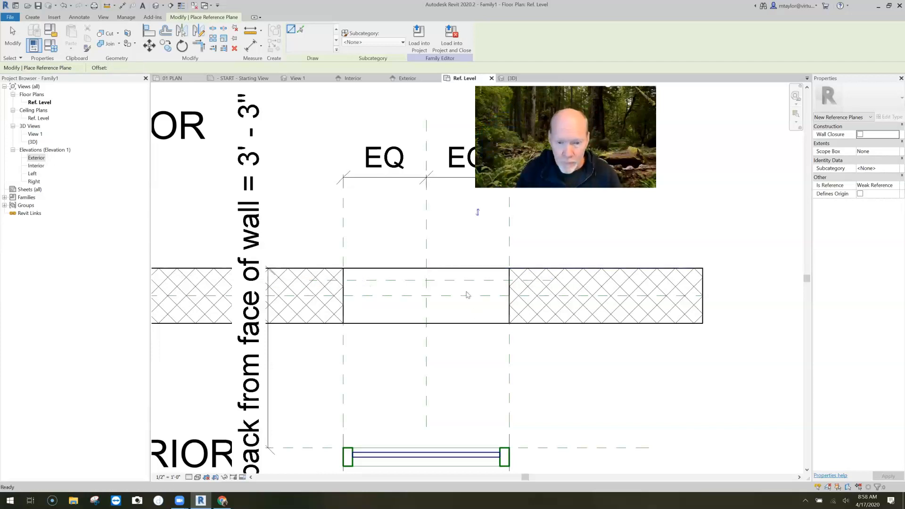
{"action": "left_click", "coordinate": [469, 282]}
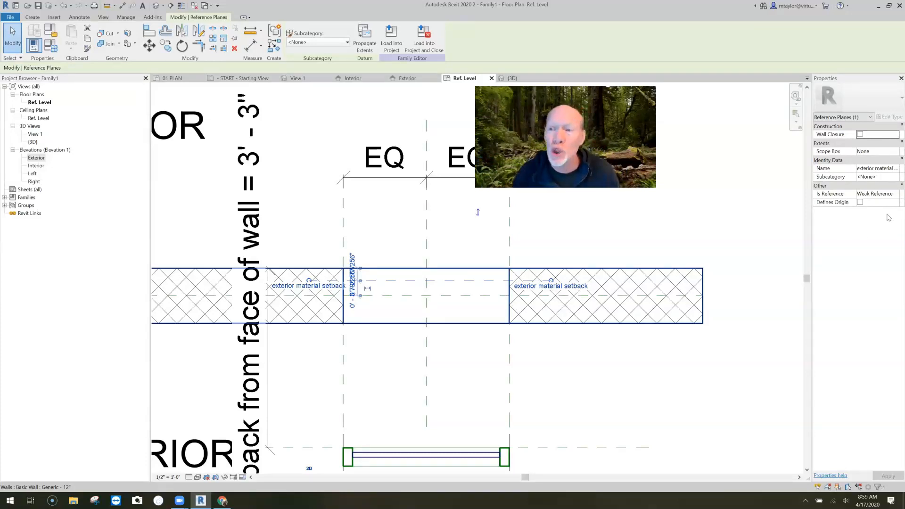
{"action": "left_click", "coordinate": [859, 135]}
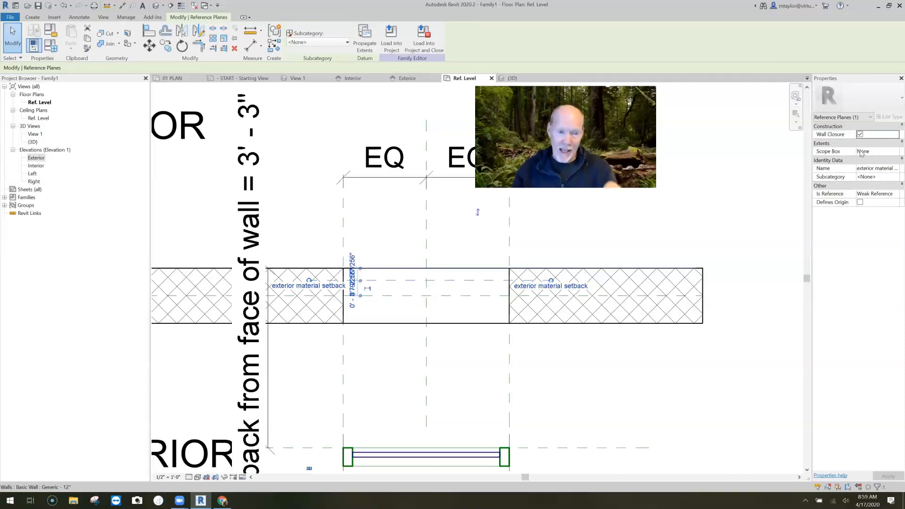
Step: Place an aligned dimension between the exterior material setback plane and the wall's exterior face, beyond the wall's end
{"action": "scroll", "coordinate": [392, 219], "scroll_direction": "down", "scroll_amount": 1}
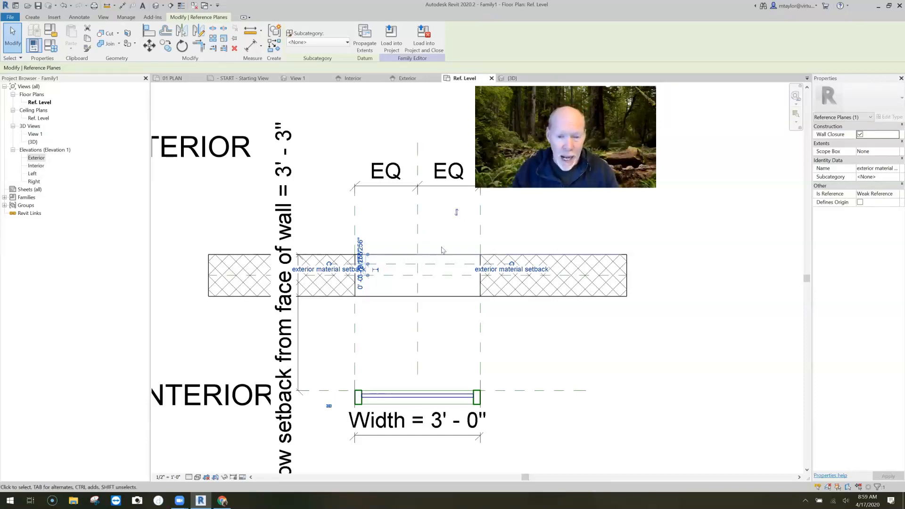
{"action": "scroll", "coordinate": [501, 287], "scroll_direction": "up", "scroll_amount": 2}
{"action": "key", "text": "i"}
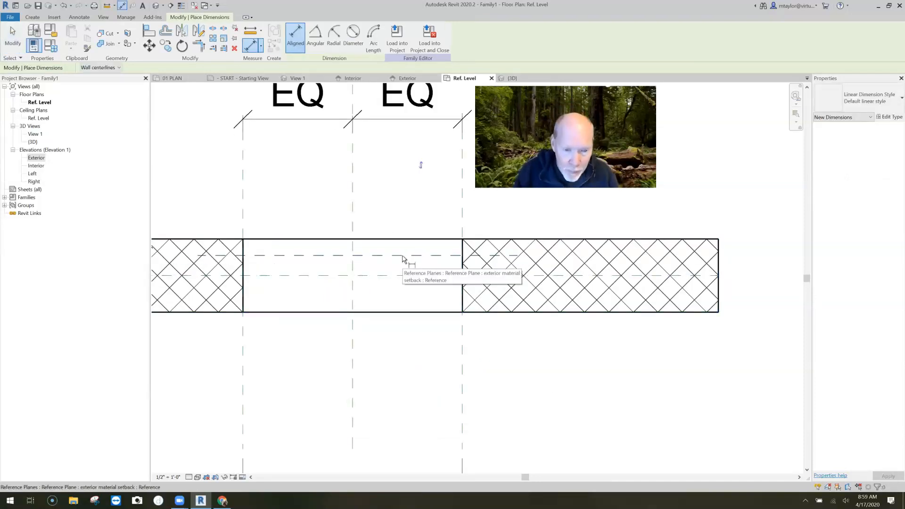
{"action": "left_click", "coordinate": [408, 243]}
{"action": "left_click", "coordinate": [408, 244]}
{"action": "scroll", "coordinate": [415, 234], "scroll_direction": "down", "scroll_amount": 4}
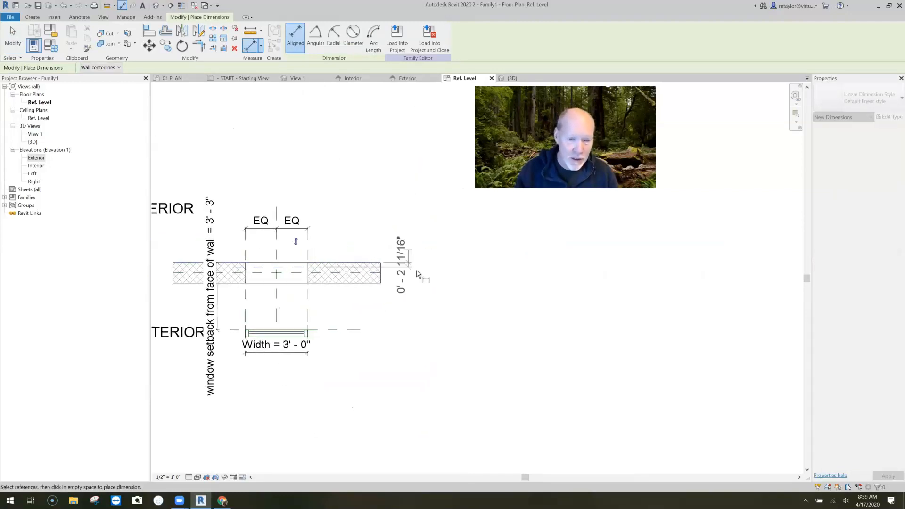
{"action": "left_click", "coordinate": [406, 256]}
{"action": "key", "text": "Escape"}
{"action": "key", "text": "Escape"}
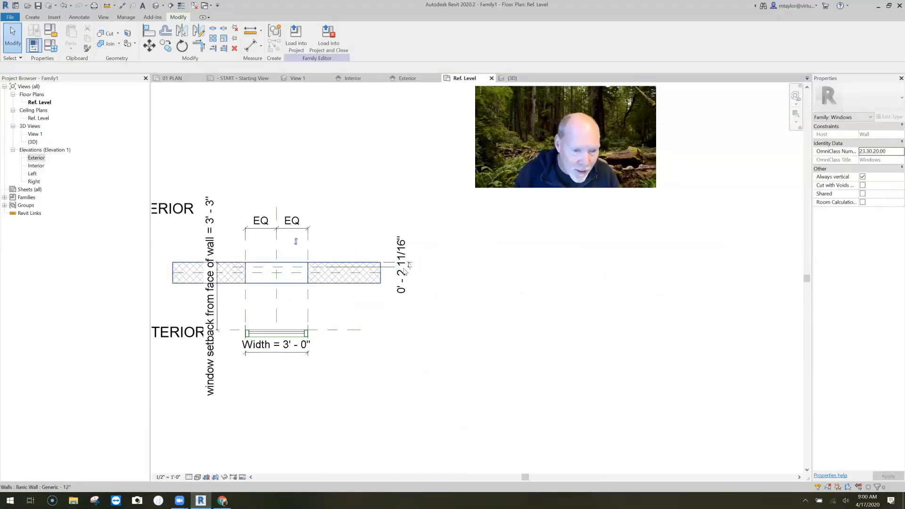
Step: Label the dimension at the exterior material setback plane with a new family type parameter named "exterior material wrap distance"
{"action": "scroll", "coordinate": [410, 268], "scroll_direction": "up", "scroll_amount": 2}
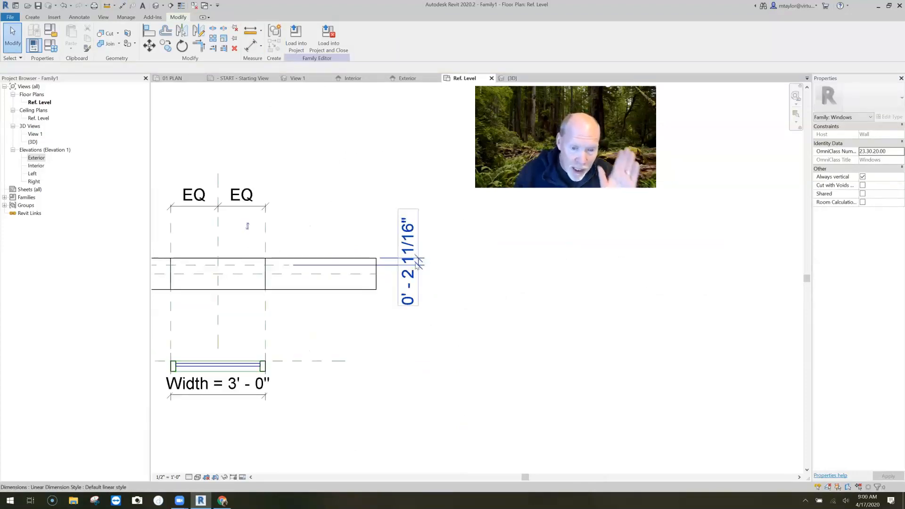
{"action": "scroll", "coordinate": [418, 262], "scroll_direction": "down", "scroll_amount": 1}
{"action": "left_click", "coordinate": [418, 262]}
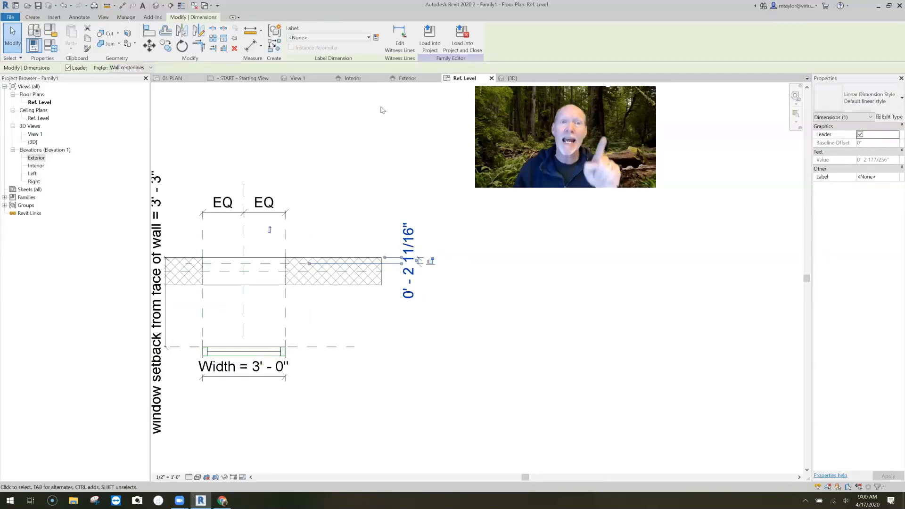
{"action": "left_click", "coordinate": [375, 37]}
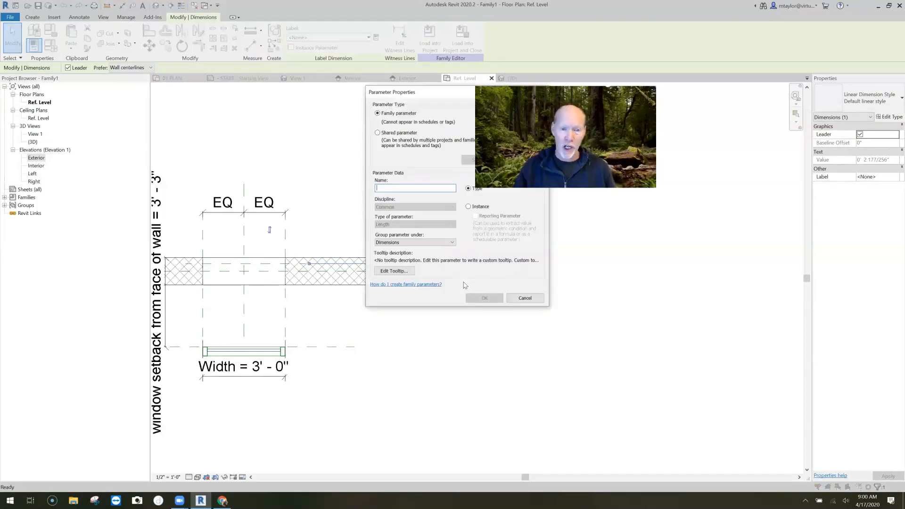
{"action": "left_click_drag", "start_coordinate": [452, 93], "coordinate": [343, 113]}
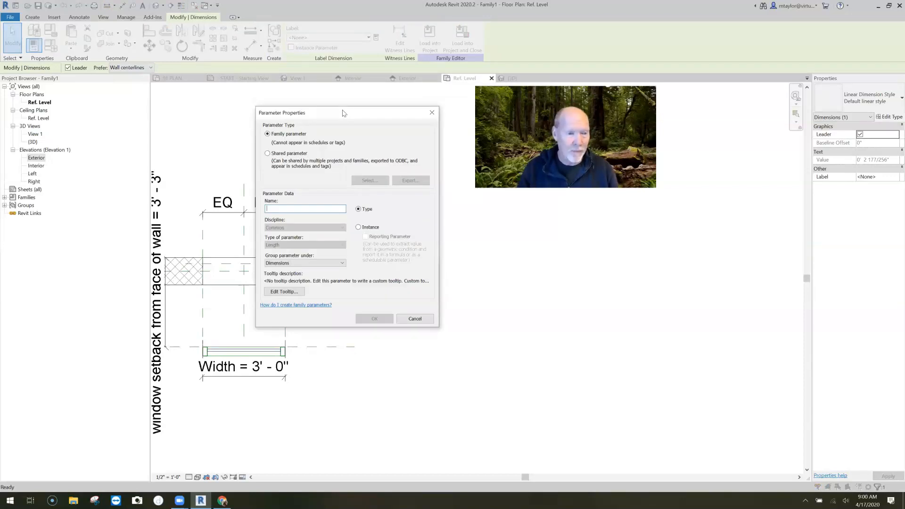
{"action": "type", "text": "exterior material wrap distance"}
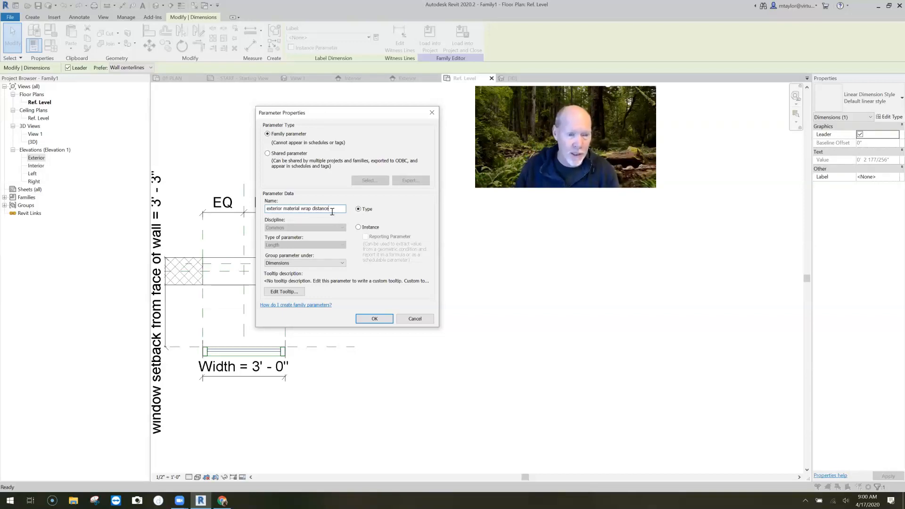
{"action": "left_click_drag", "start_coordinate": [329, 209], "coordinate": [259, 211]}
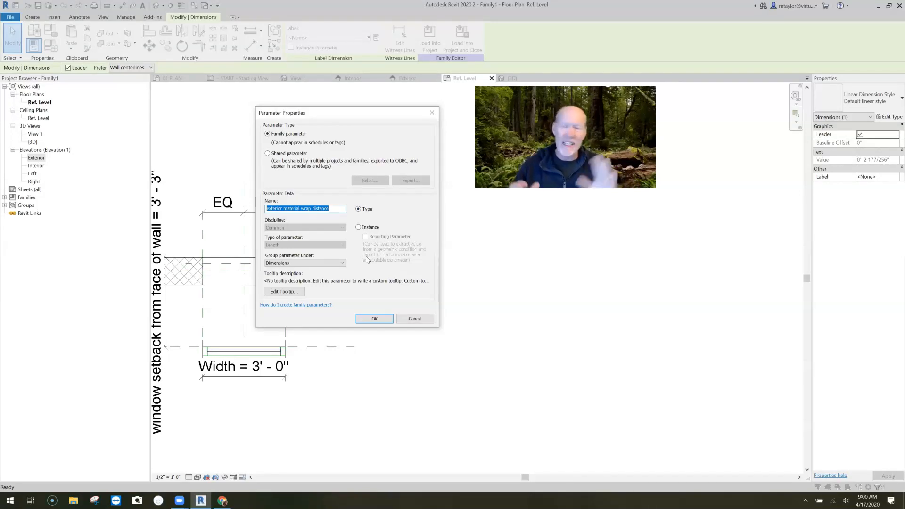
{"action": "left_click", "coordinate": [374, 319]}
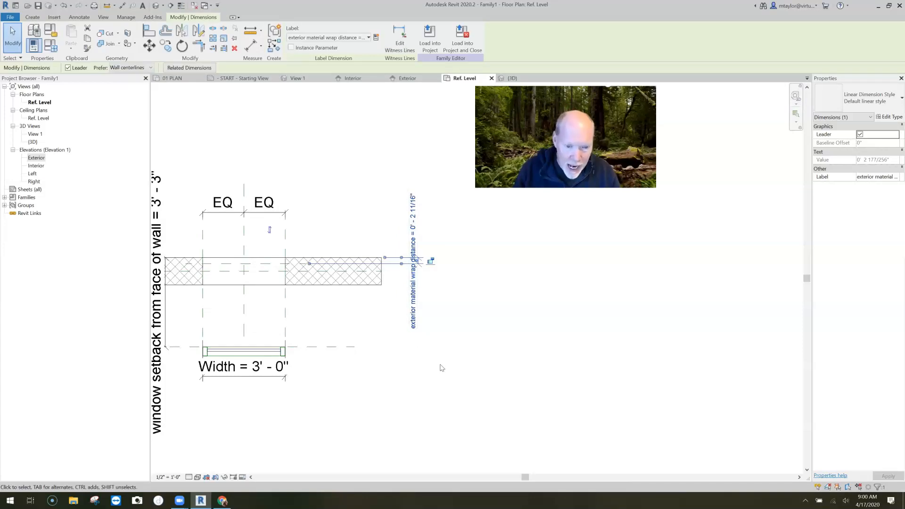
{"action": "left_click", "coordinate": [486, 355]}
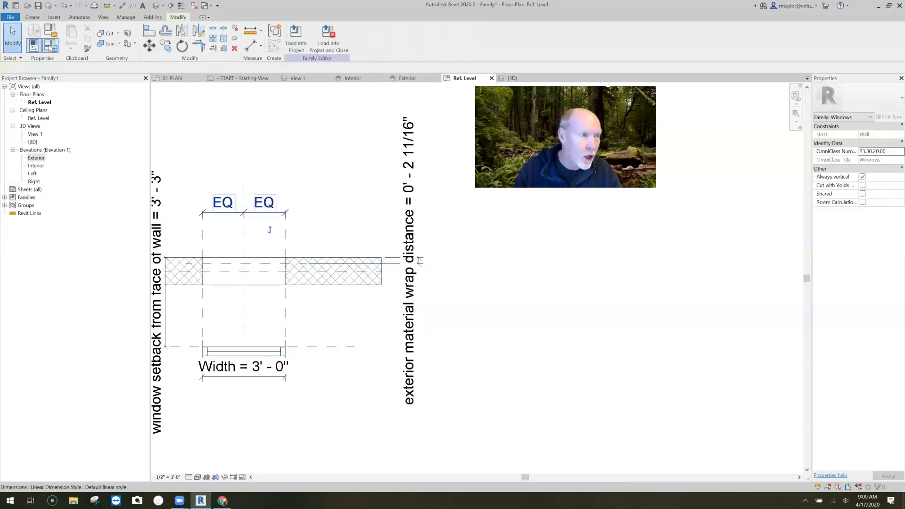
Step: Set the family's exterior material wrap distance parameter to 2"
{"action": "left_click", "coordinate": [213, 230]}
{"action": "key", "text": "ctrl+a"}
{"action": "type", "text": "2"}
{"action": "left_click", "coordinate": [266, 392]}
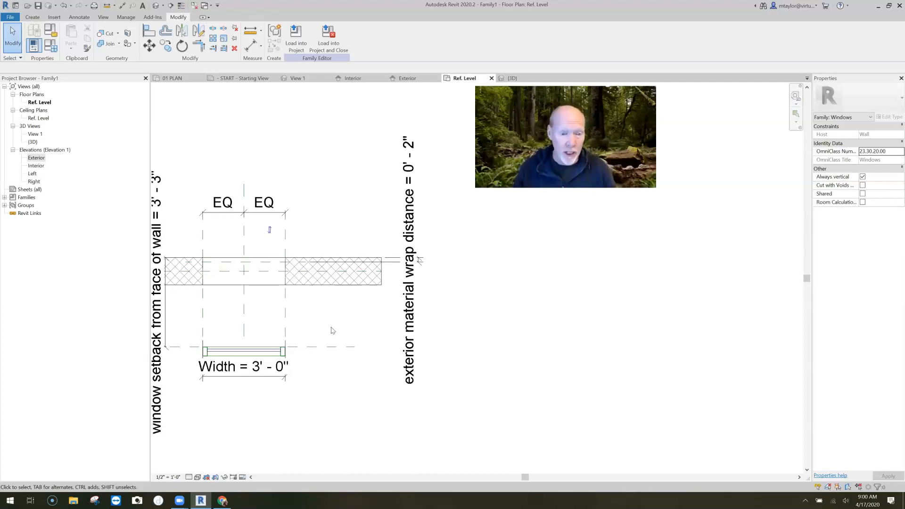
Step: Draw a horizontal reference plane across the window opening, about 2 27/32" inside the wall's interior face
{"action": "middle_click_drag", "start_coordinate": [339, 319], "coordinate": [402, 305]}
{"action": "scroll", "coordinate": [389, 300], "scroll_direction": "up", "scroll_amount": 3}
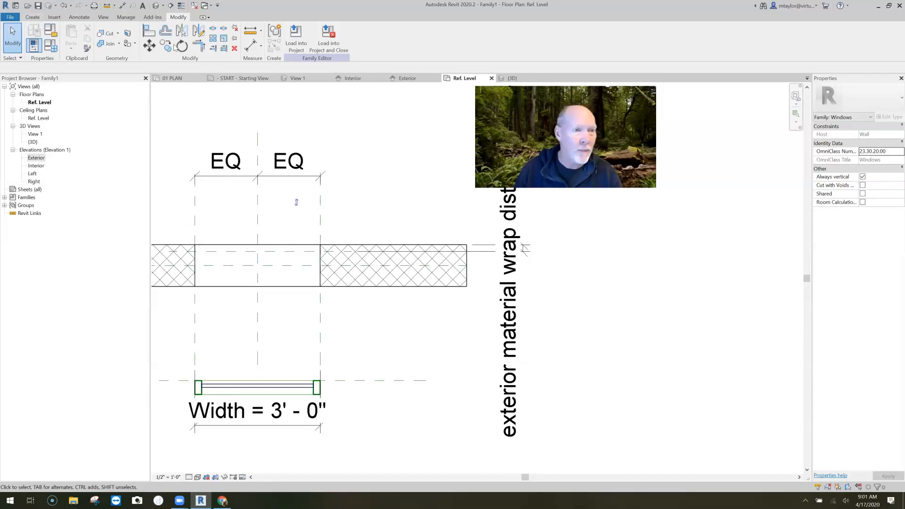
{"action": "left_click", "coordinate": [30, 19]}
{"action": "left_click", "coordinate": [480, 36]}
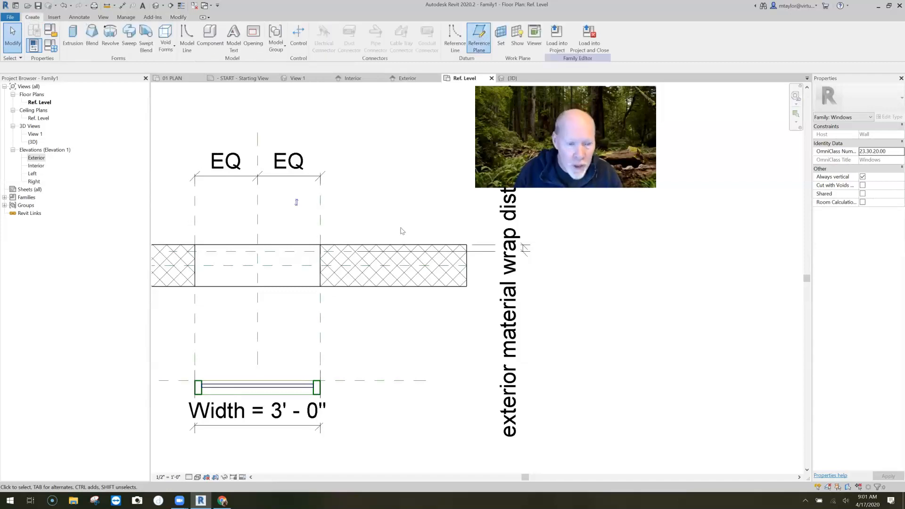
{"action": "left_click", "coordinate": [184, 276]}
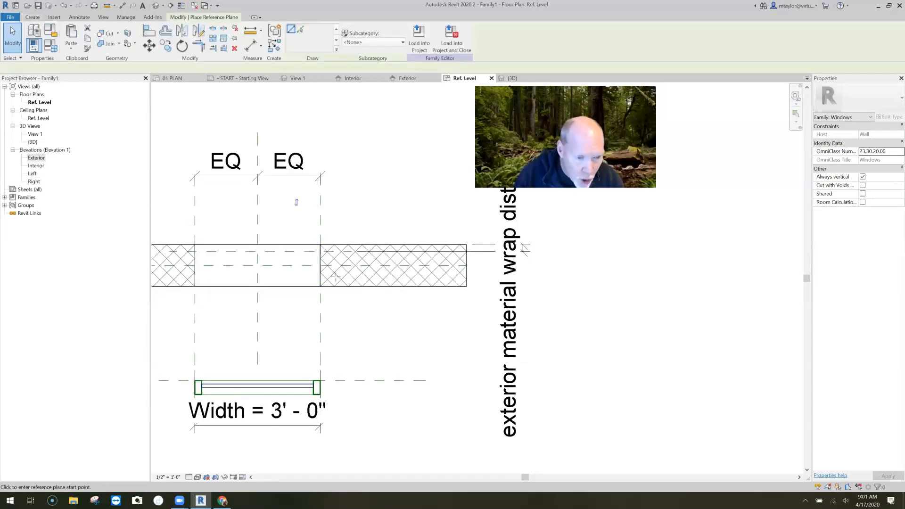
{"action": "left_click", "coordinate": [372, 276]}
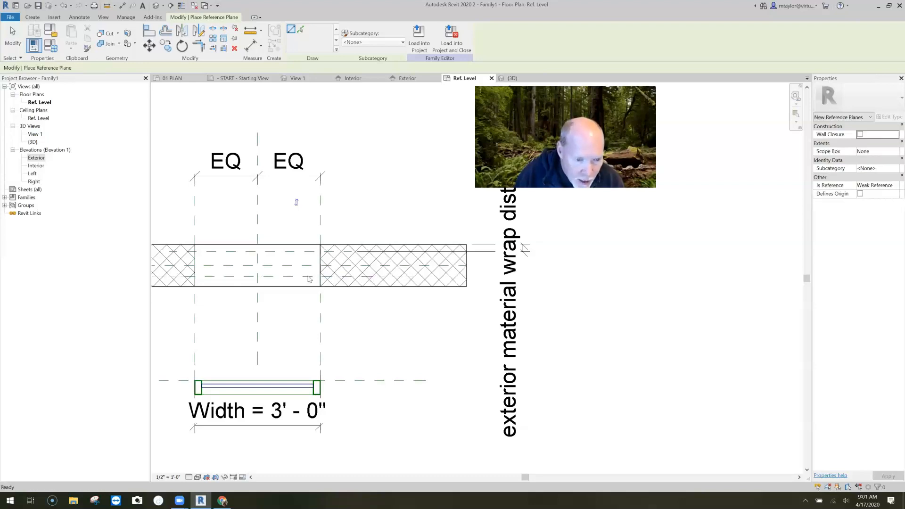
{"action": "key", "text": "Escape"}
{"action": "key", "text": "Escape"}
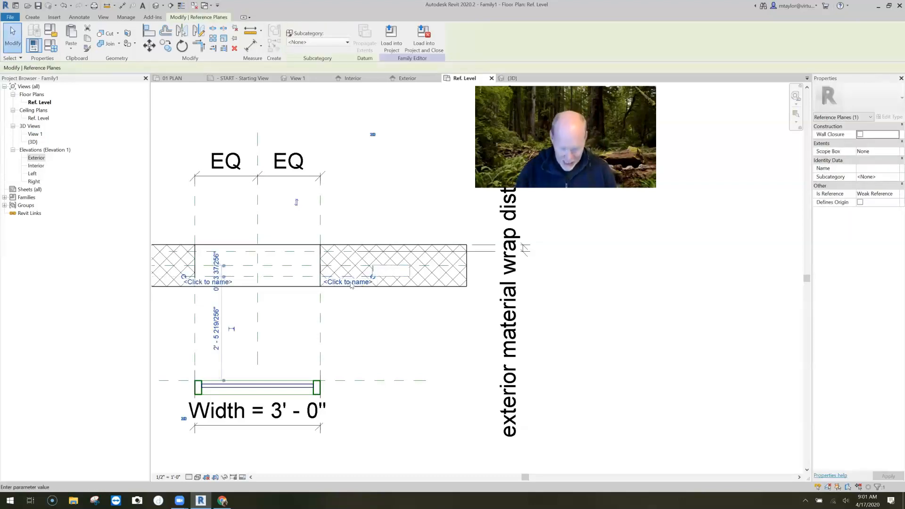
Step: Name the new reference plane "interial material setback" and enable its Wall Closure property
{"action": "type", "text": "inter"}
{"action": "type", "text": "ial mat"}
{"action": "type", "text": "erial se"}
{"action": "type", "text": "tback"}
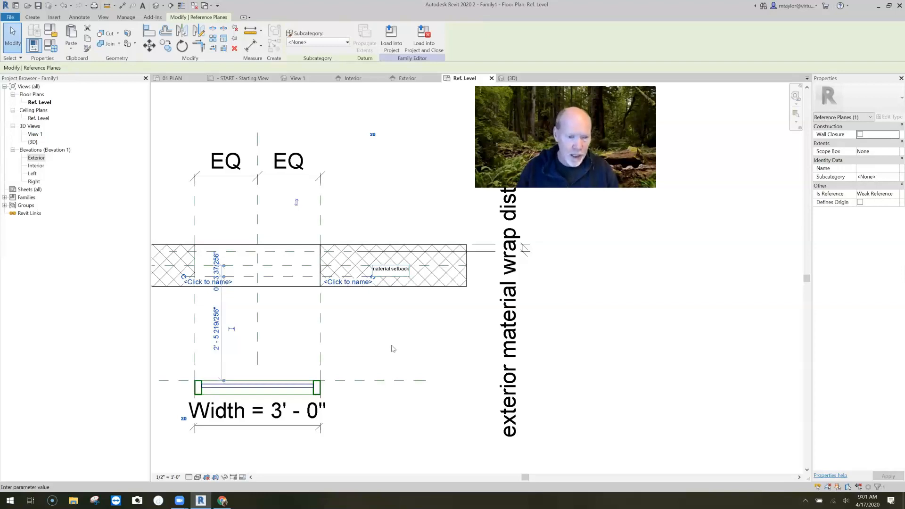
{"action": "key", "text": "Return"}
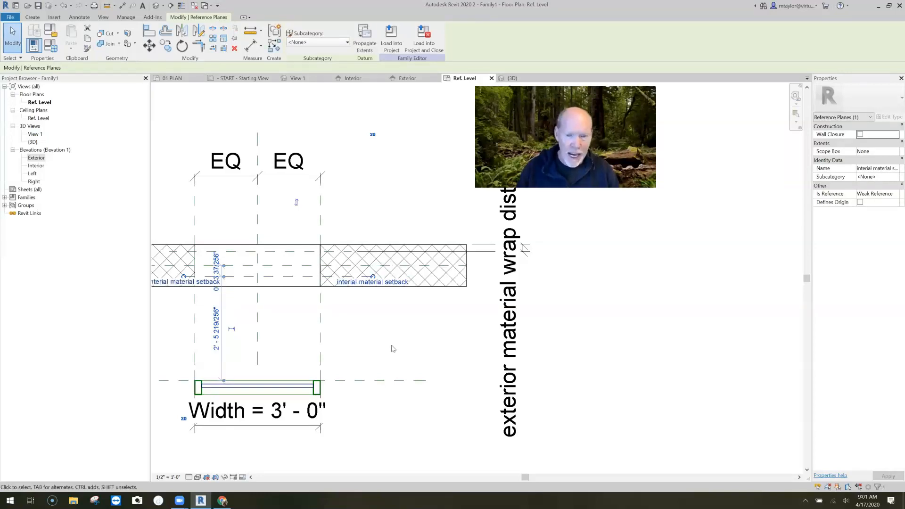
{"action": "left_click", "coordinate": [861, 136]}
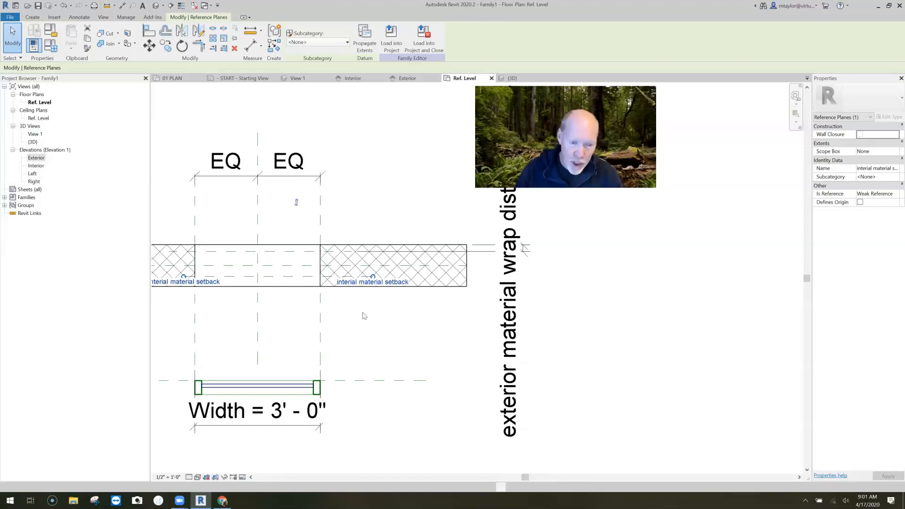
Step: Place an aligned dimension between the new interior setback plane and the wall's interior face, just beside the window opening
{"action": "key", "text": "d"}
{"action": "key", "text": "i"}
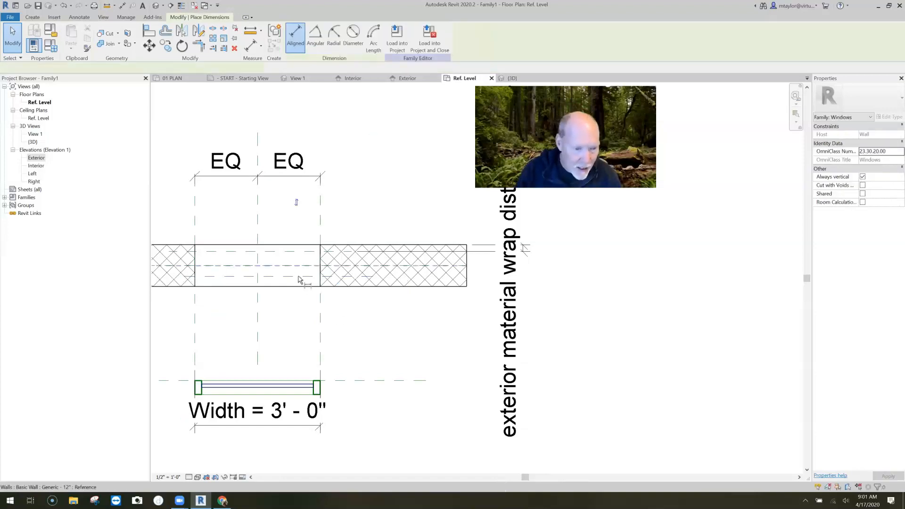
{"action": "left_click", "coordinate": [328, 289]}
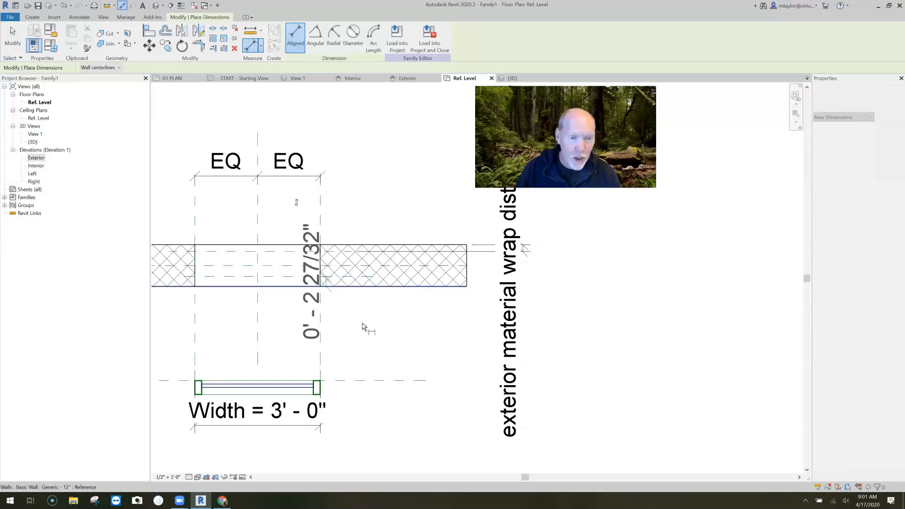
{"action": "left_click", "coordinate": [412, 335]}
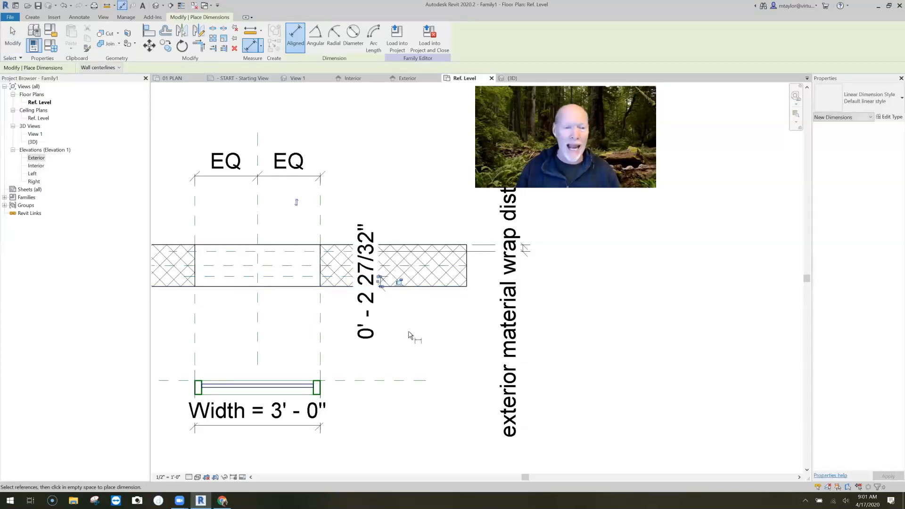
{"action": "key", "text": "Escape"}
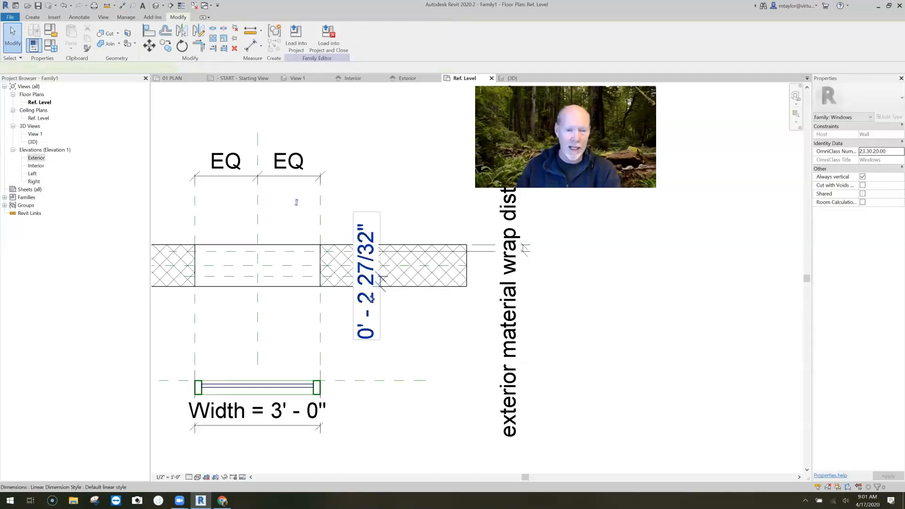
Step: Label the interior setback dimension with a new family type parameter named "interior material wrap distance"
{"action": "left_click", "coordinate": [370, 302]}
{"action": "left_click", "coordinate": [377, 38]}
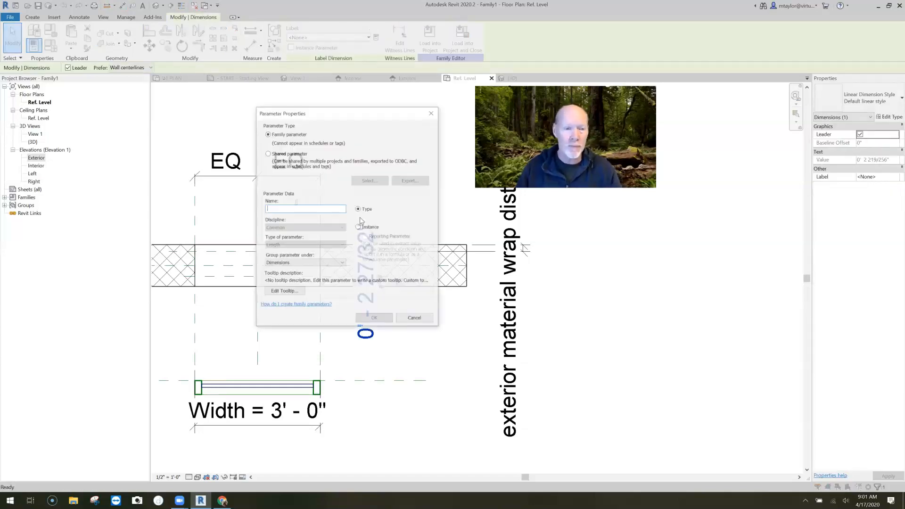
{"action": "type", "text": "exterior material wrap distance"}
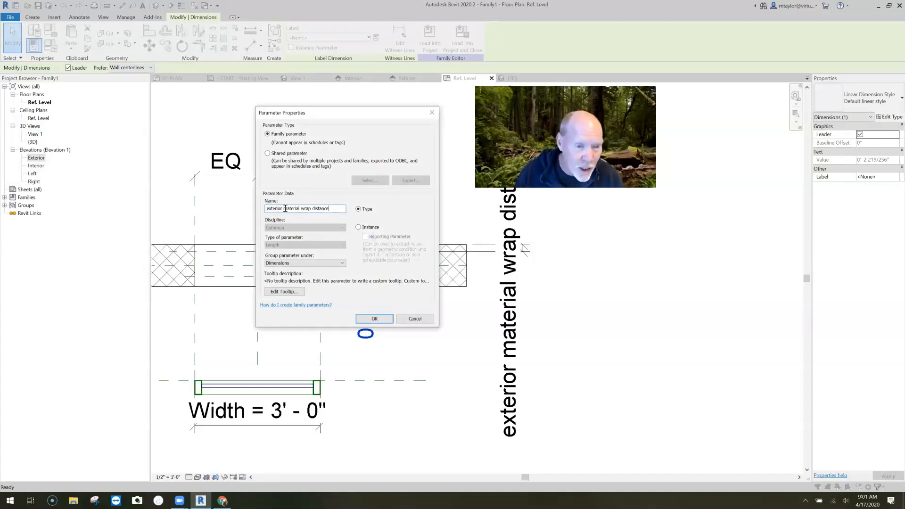
{"action": "left_click_drag", "start_coordinate": [273, 208], "coordinate": [251, 212]}
{"action": "type", "text": "In"}
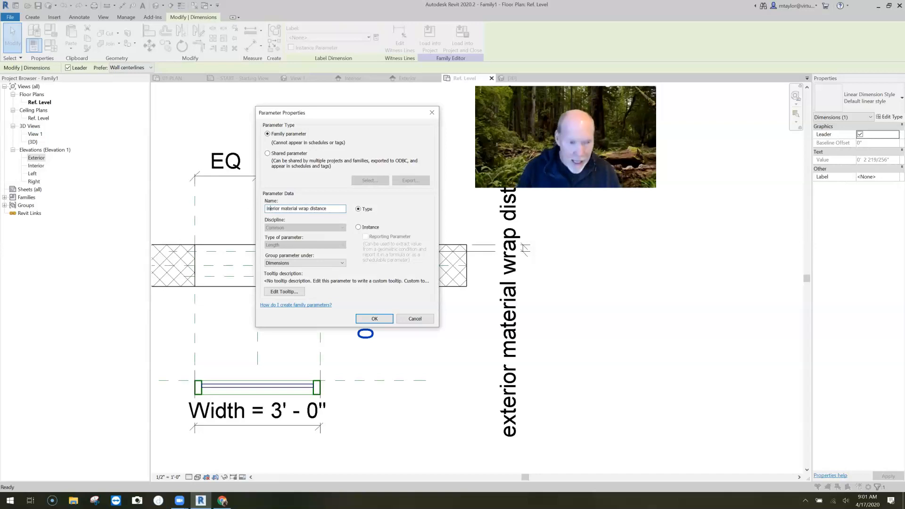
{"action": "type", "text": "t"}
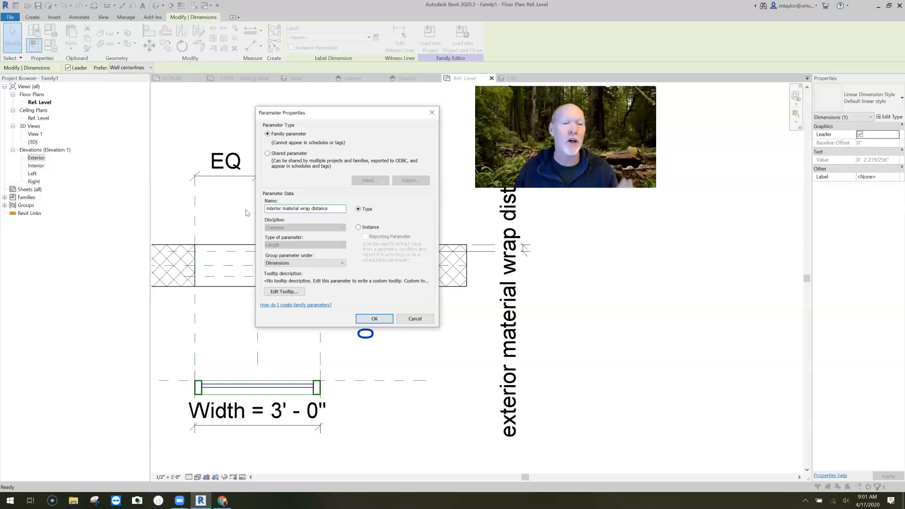
{"action": "left_click", "coordinate": [375, 320]}
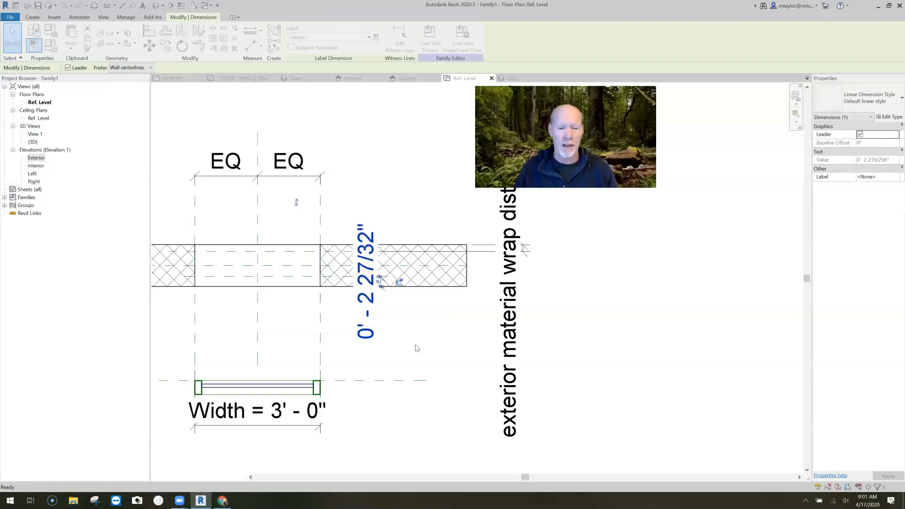
{"action": "left_click", "coordinate": [398, 162]}
Step: Set the family's interior material wrap distance parameter to 2"
{"action": "scroll", "coordinate": [398, 156], "scroll_direction": "down", "scroll_amount": 1}
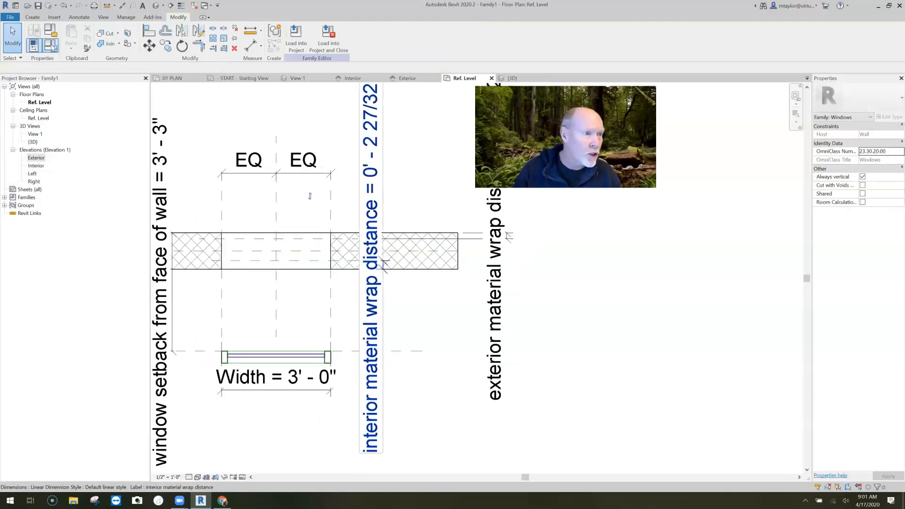
{"action": "left_click", "coordinate": [51, 46]}
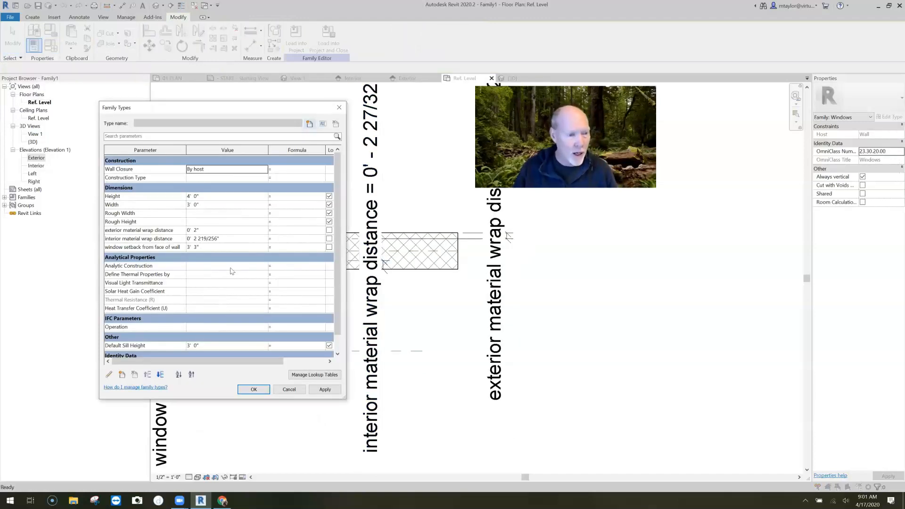
{"action": "left_click", "coordinate": [220, 239]}
{"action": "type", "text": "2"}
{"action": "left_click", "coordinate": [254, 389]}
Step: Set the window setback from face of wall parameter to 1" in the family types
{"action": "scroll", "coordinate": [402, 334], "scroll_direction": "down", "scroll_amount": 4}
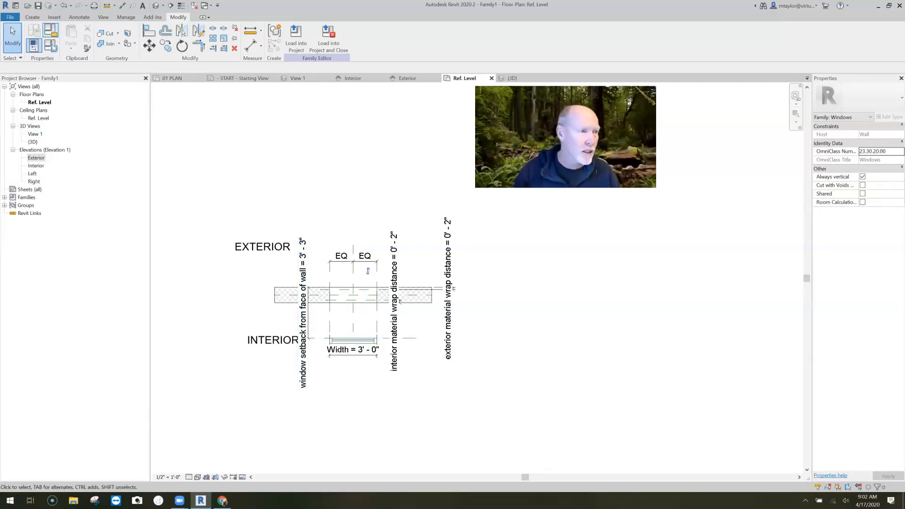
{"action": "key", "text": "f"}
{"action": "key", "text": "t"}
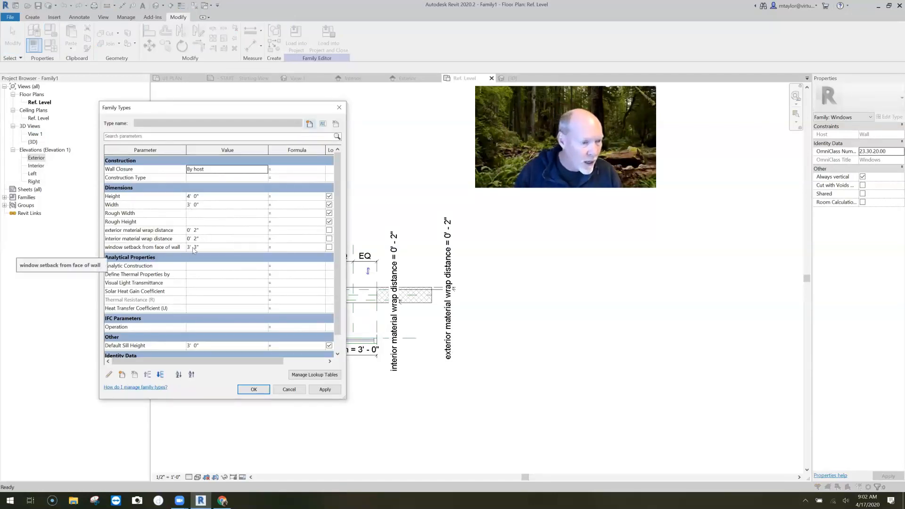
{"action": "left_click", "coordinate": [159, 246]}
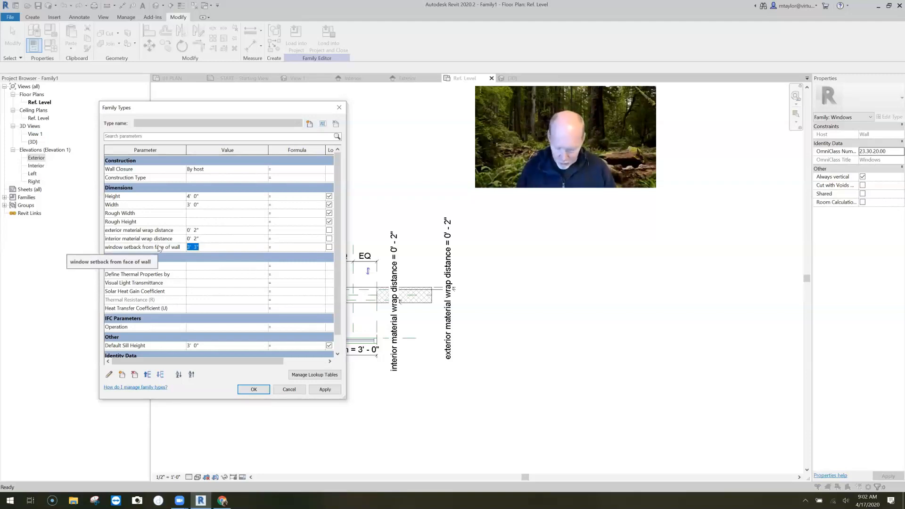
{"action": "type", "text": "2\""}
{"action": "left_click_drag", "start_coordinate": [198, 247], "coordinate": [172, 247]}
{"action": "type", "text": "1\""}
{"action": "left_click", "coordinate": [254, 390]}
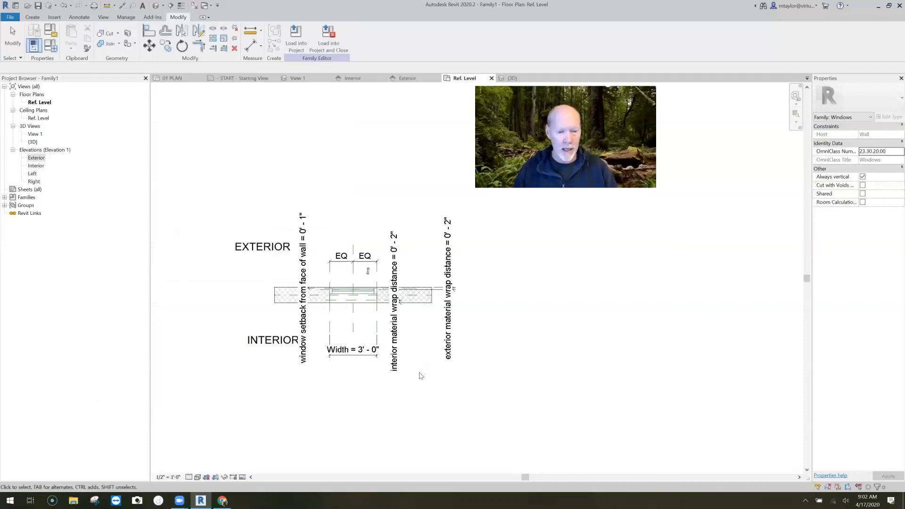
Step: Save the window family as "mikes awesome window" in the REVIT LOCALS folder and load it into the Wall Material Wrap project
{"action": "scroll", "coordinate": [353, 311], "scroll_direction": "up", "scroll_amount": 3}
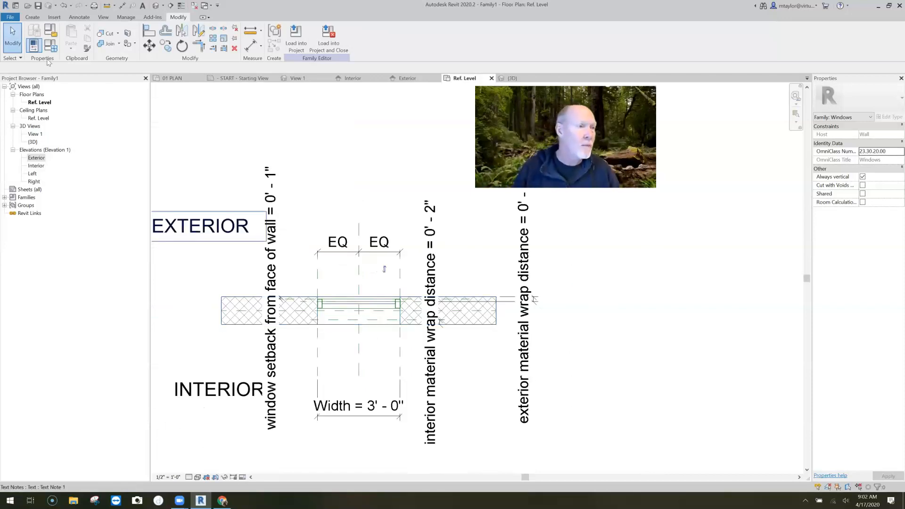
{"action": "left_click", "coordinate": [38, 6]}
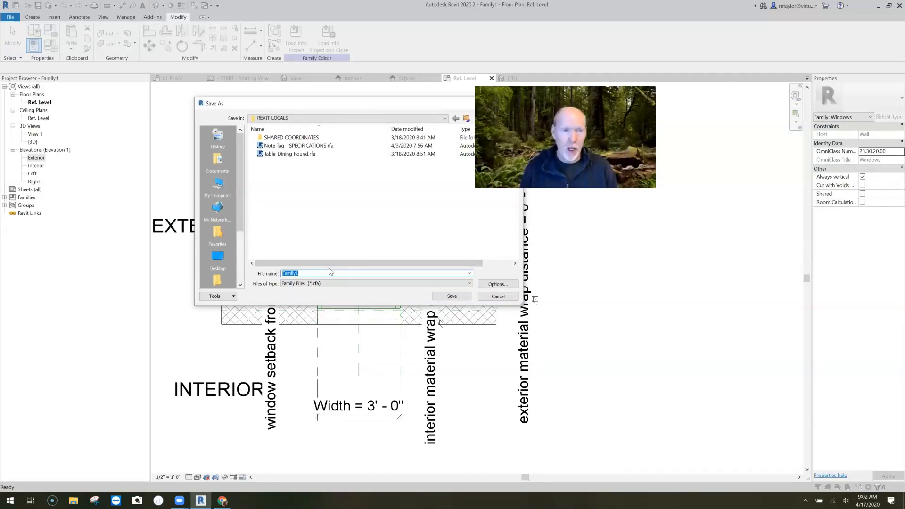
{"action": "type", "text": "mikes awesome window"}
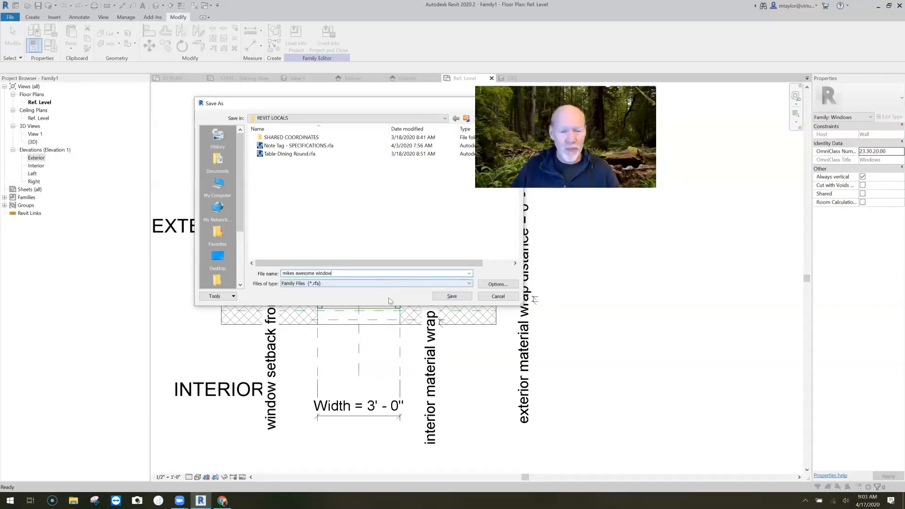
{"action": "left_click", "coordinate": [455, 297]}
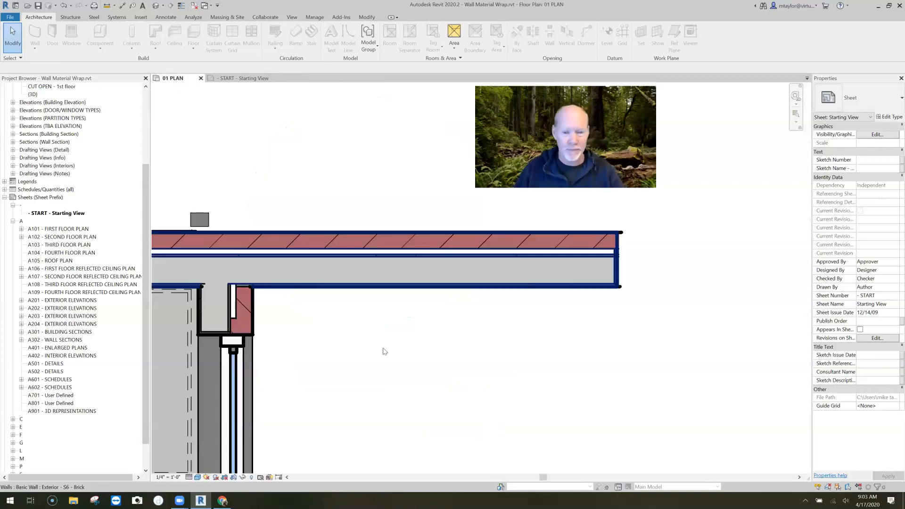
Step: Place a mikes awesome window in the upper exterior brick wall of 01 PLAN, about 2'-10" from the wall's free end
{"action": "middle_click_drag", "start_coordinate": [400, 341], "coordinate": [420, 379]}
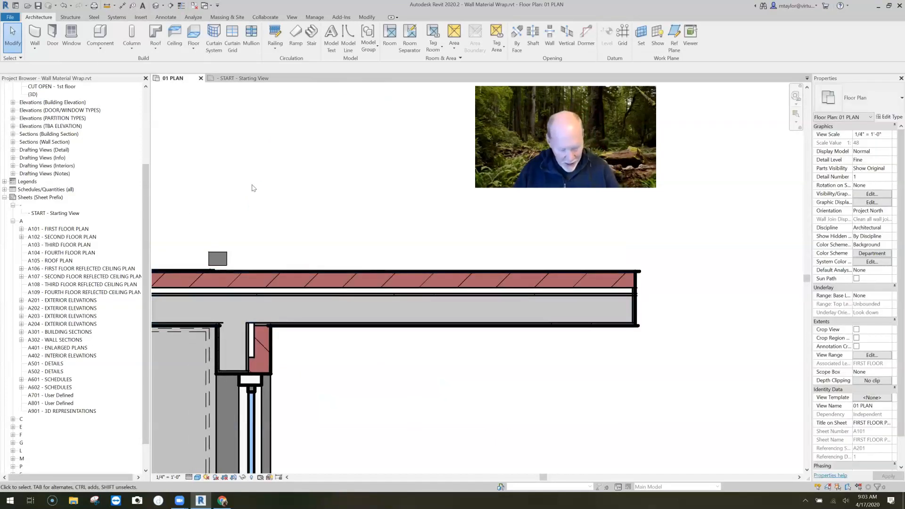
{"action": "key", "text": "w"}
{"action": "key", "text": "n"}
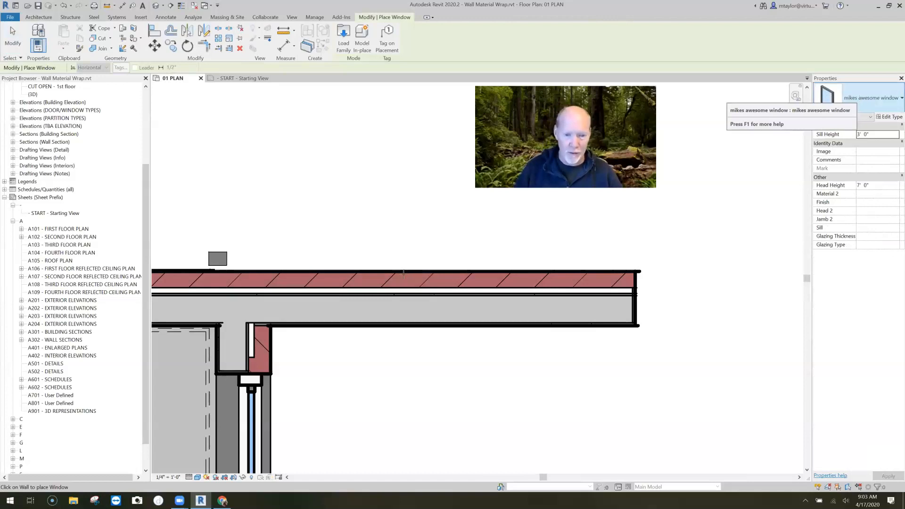
{"action": "left_click", "coordinate": [427, 329]}
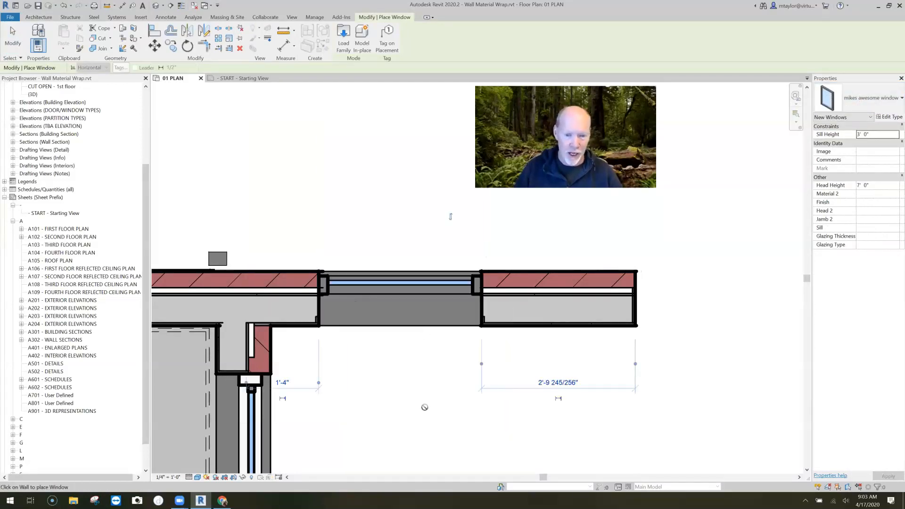
{"action": "scroll", "coordinate": [402, 392], "scroll_direction": "down", "scroll_amount": 1}
{"action": "scroll", "coordinate": [401, 392], "scroll_direction": "down", "scroll_amount": 1}
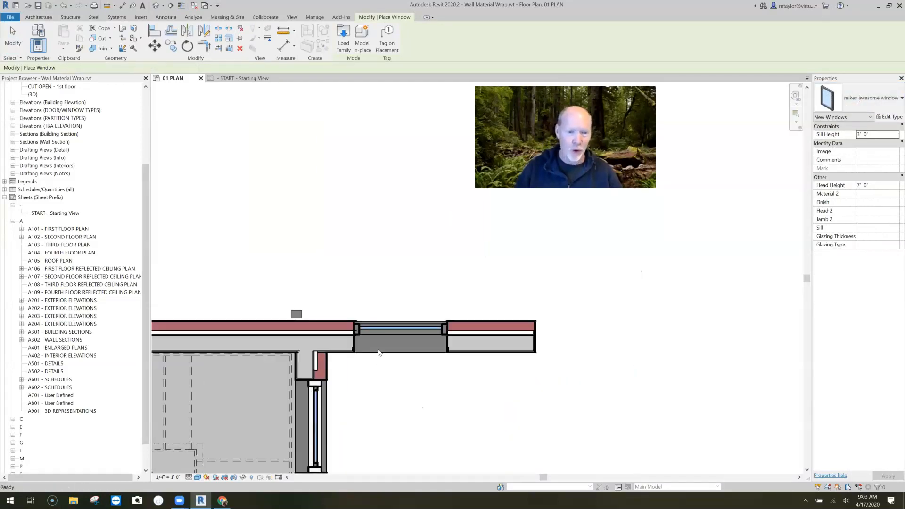
{"action": "key", "text": "Escape"}
Step: Set the window setback from face of wall to 6" in the placed window's type properties
{"action": "scroll", "coordinate": [379, 351], "scroll_direction": "up", "scroll_amount": 2}
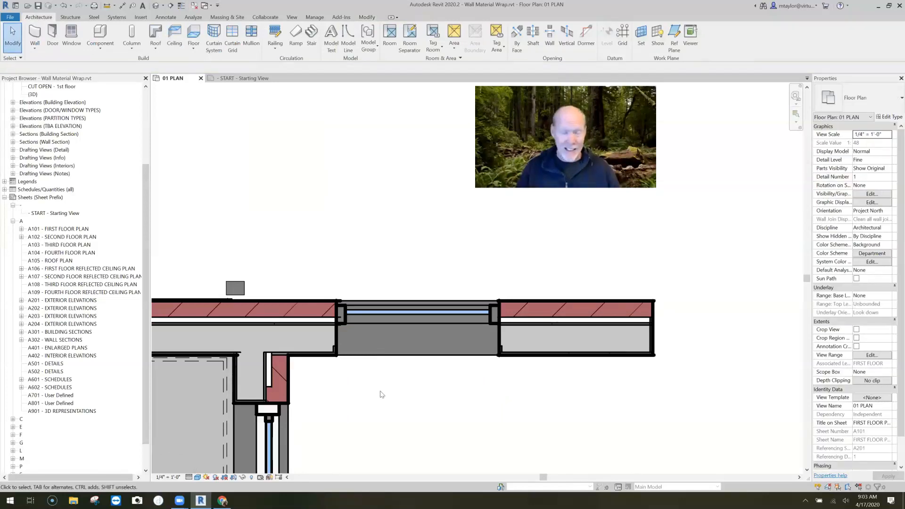
{"action": "middle_click_drag", "start_coordinate": [378, 361], "coordinate": [344, 338]}
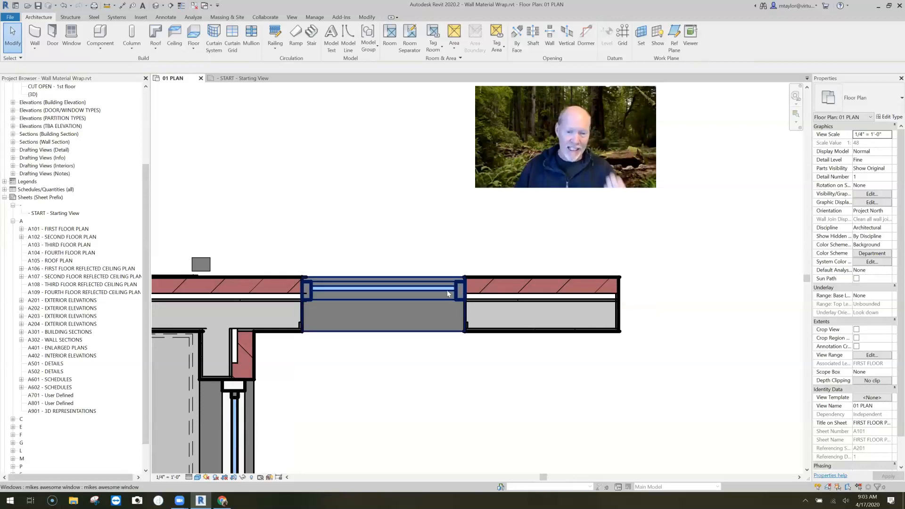
{"action": "left_click", "coordinate": [372, 311]}
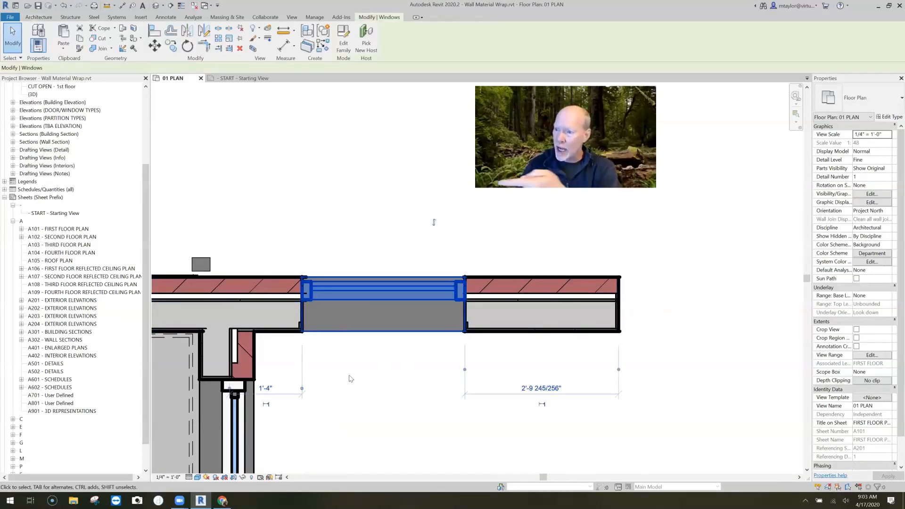
{"action": "left_click", "coordinate": [891, 118]}
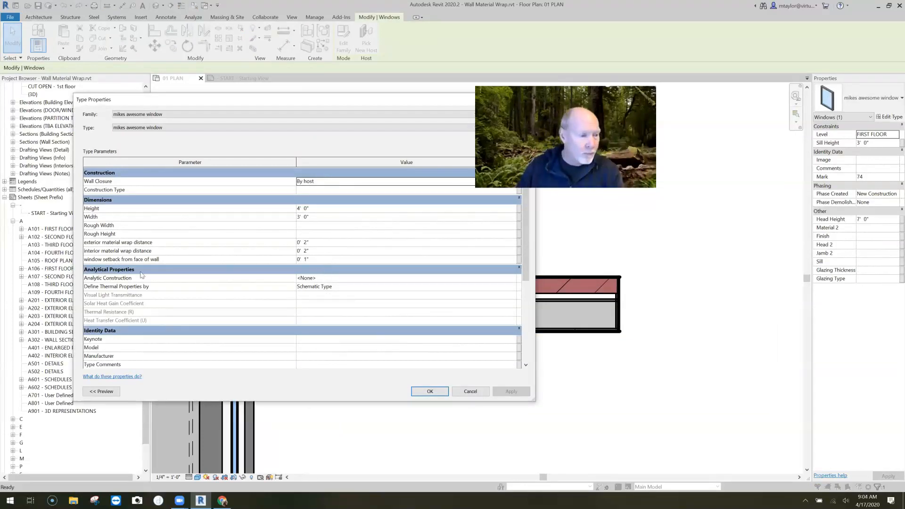
{"action": "left_click", "coordinate": [310, 259]}
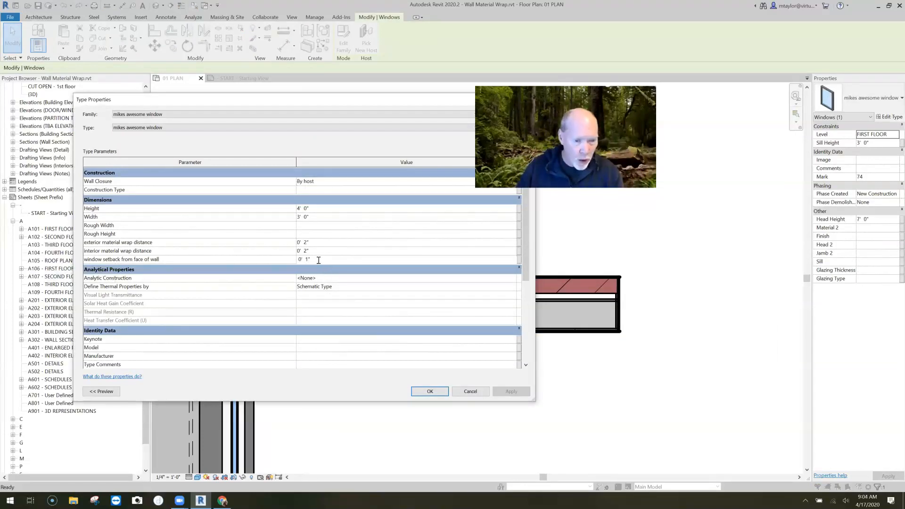
{"action": "key", "text": "ctrl+a"}
{"action": "type", "text": "6\""}
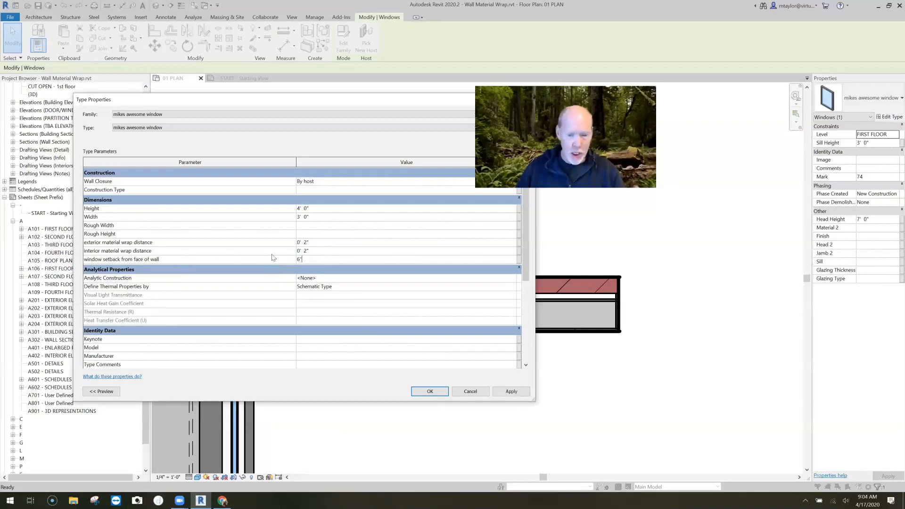
{"action": "left_click", "coordinate": [430, 392]}
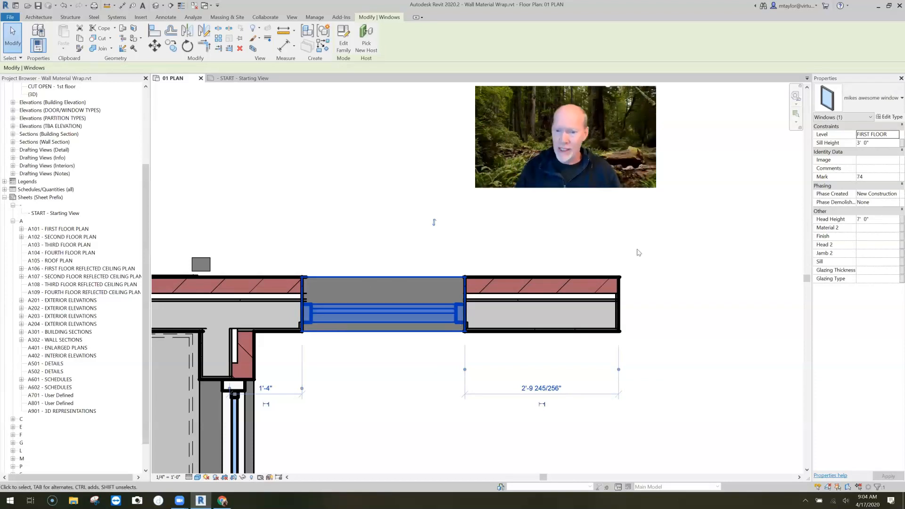
Step: Set the window type's exterior material wrap distance to 8"
{"action": "double_click", "coordinate": [360, 298]}
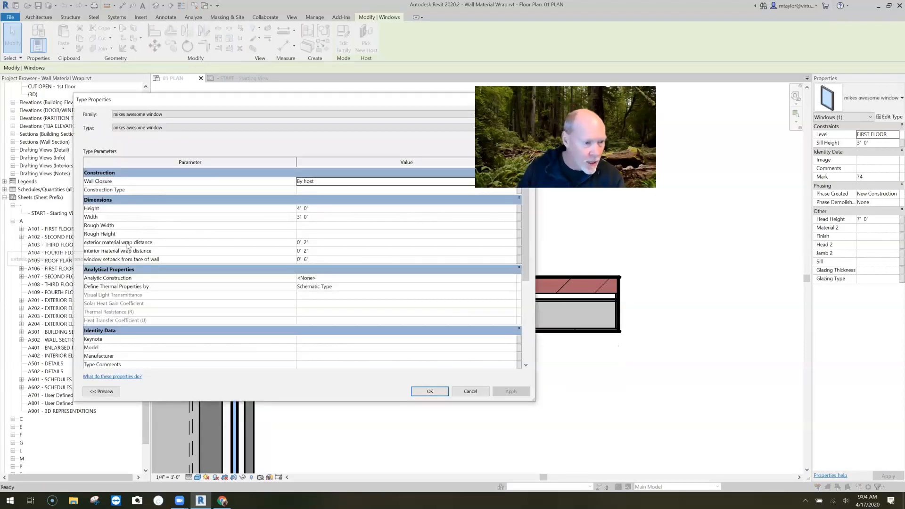
{"action": "left_click", "coordinate": [306, 242]}
{"action": "left_click_drag", "start_coordinate": [287, 243], "coordinate": [284, 243]}
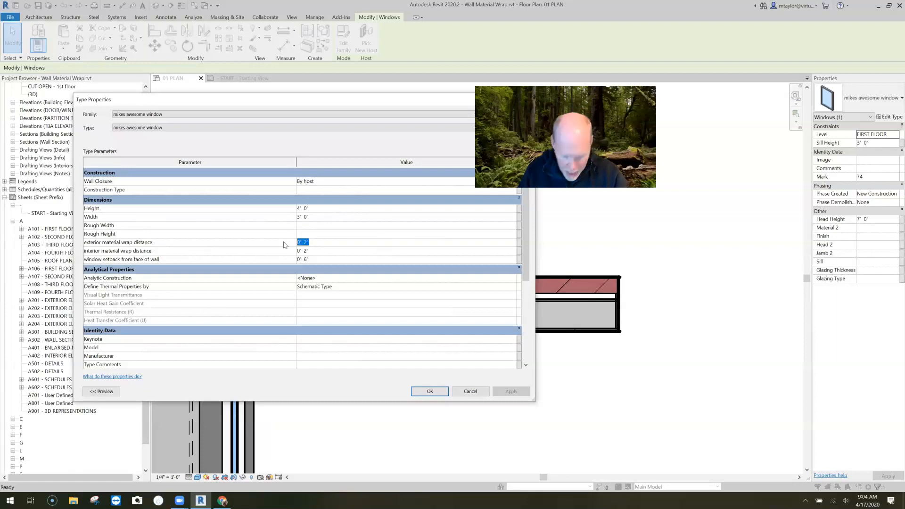
{"action": "type", "text": "8\""}
{"action": "left_click", "coordinate": [423, 392]}
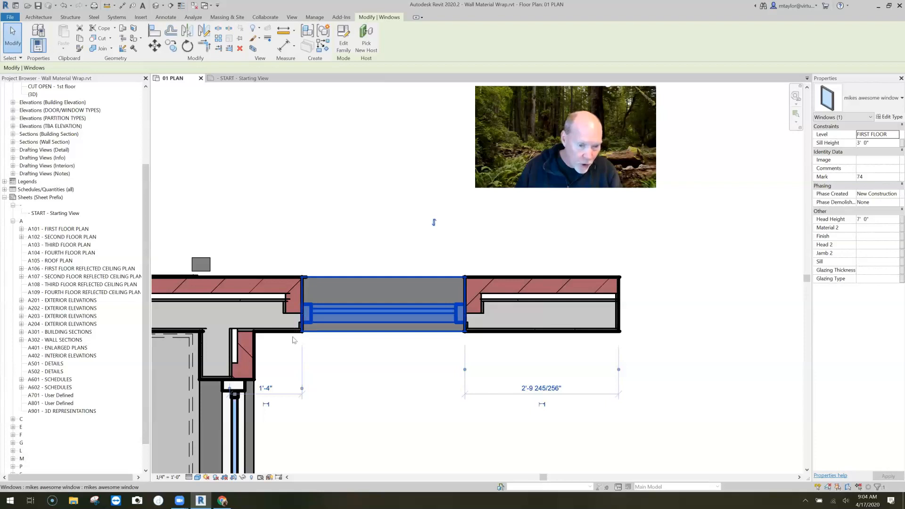
Step: Increase the window type's interior material wrap distance and inspect the wrapped layers at the jambs in plan
{"action": "scroll", "coordinate": [298, 346], "scroll_direction": "up", "scroll_amount": 2}
{"action": "scroll", "coordinate": [297, 347], "scroll_direction": "up", "scroll_amount": 1}
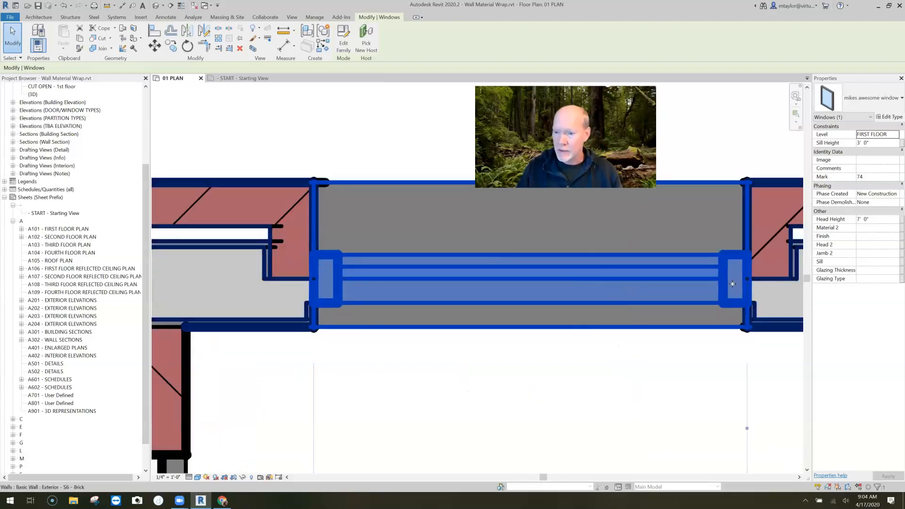
{"action": "middle_click_drag", "start_coordinate": [408, 364], "coordinate": [420, 367]}
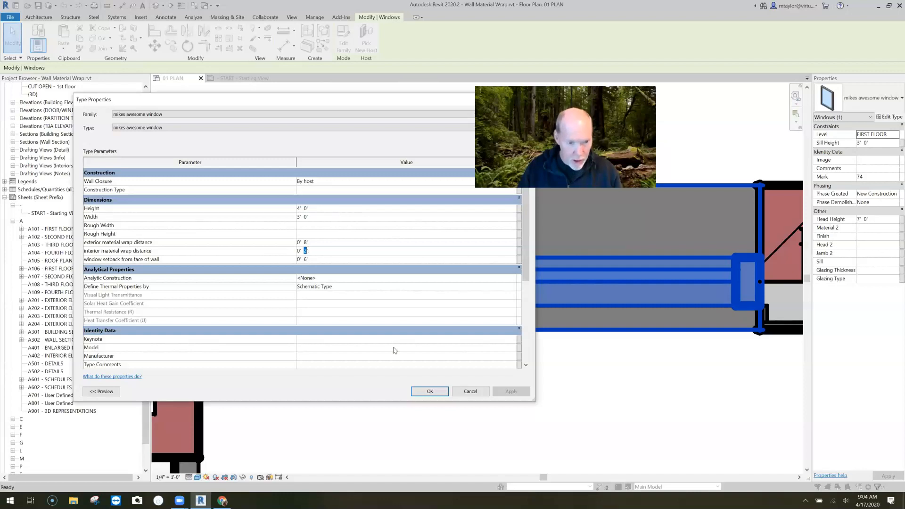
{"action": "left_click", "coordinate": [429, 391]}
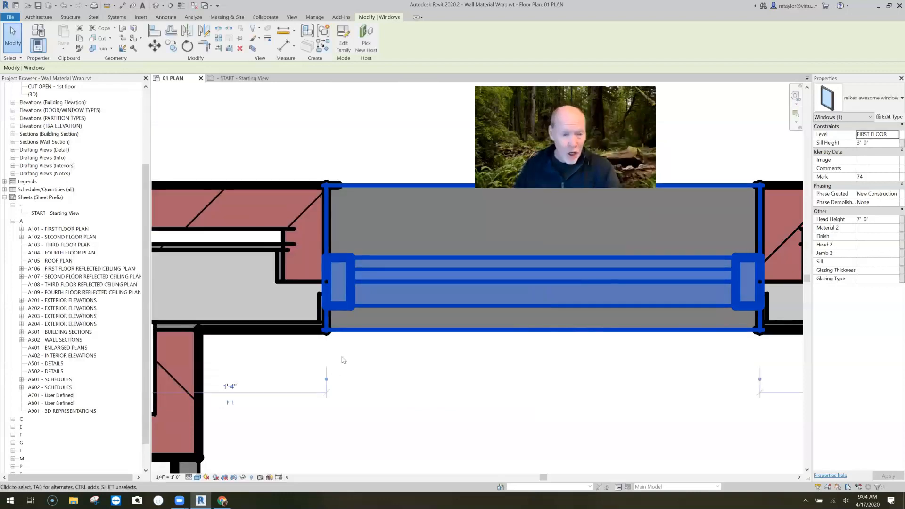
{"action": "left_click", "coordinate": [379, 382]}
{"action": "scroll", "coordinate": [380, 382], "scroll_direction": "down", "scroll_amount": 1}
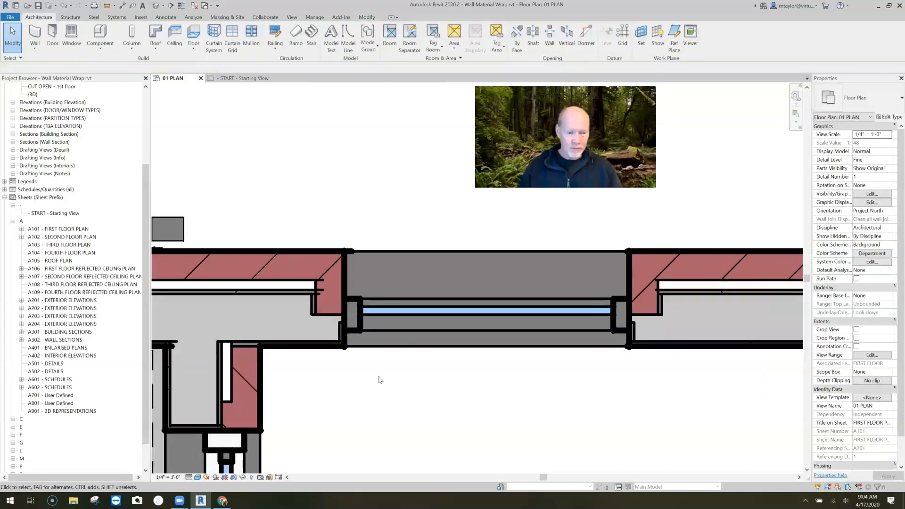
{"action": "scroll", "coordinate": [380, 380], "scroll_direction": "down", "scroll_amount": 1}
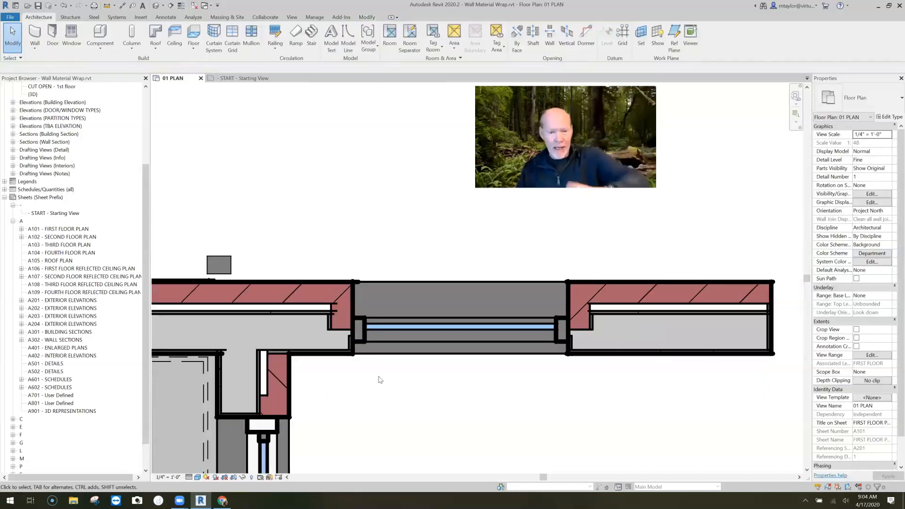
{"action": "middle_click_drag", "start_coordinate": [426, 406], "coordinate": [332, 345]}
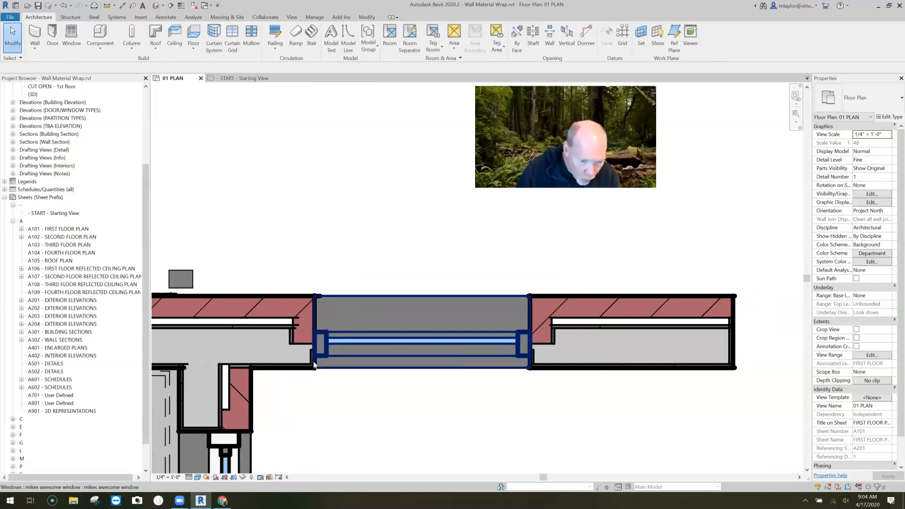